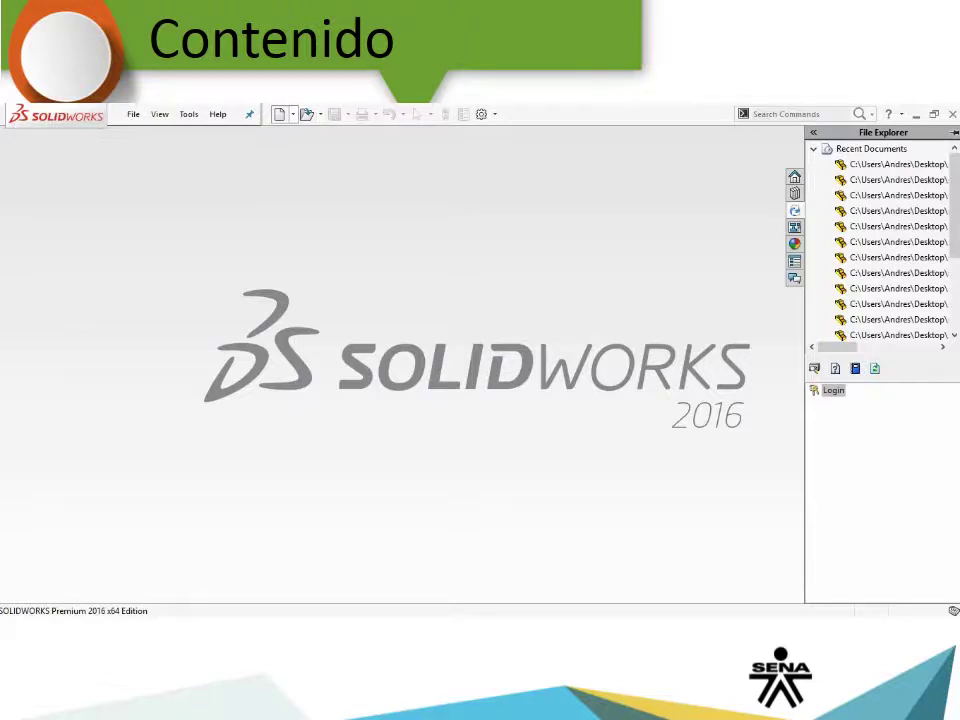
Step: Create a new blank Part document
click(292, 114)
click(304, 132)
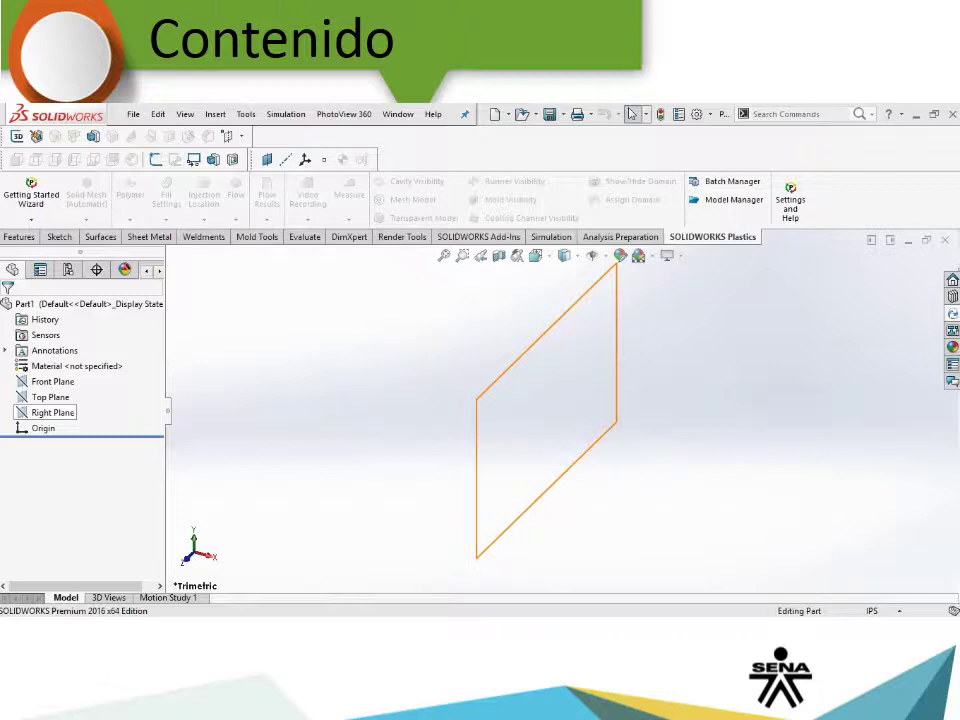
Step: Start an empty sketch on the Right Plane
click(52, 412)
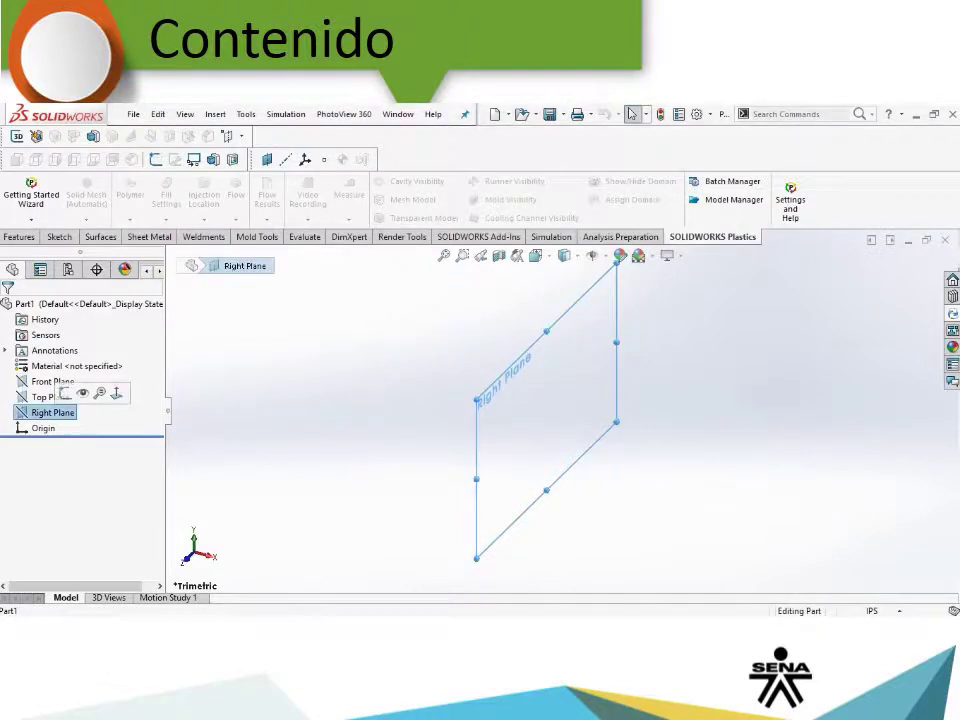
right_click(55, 412)
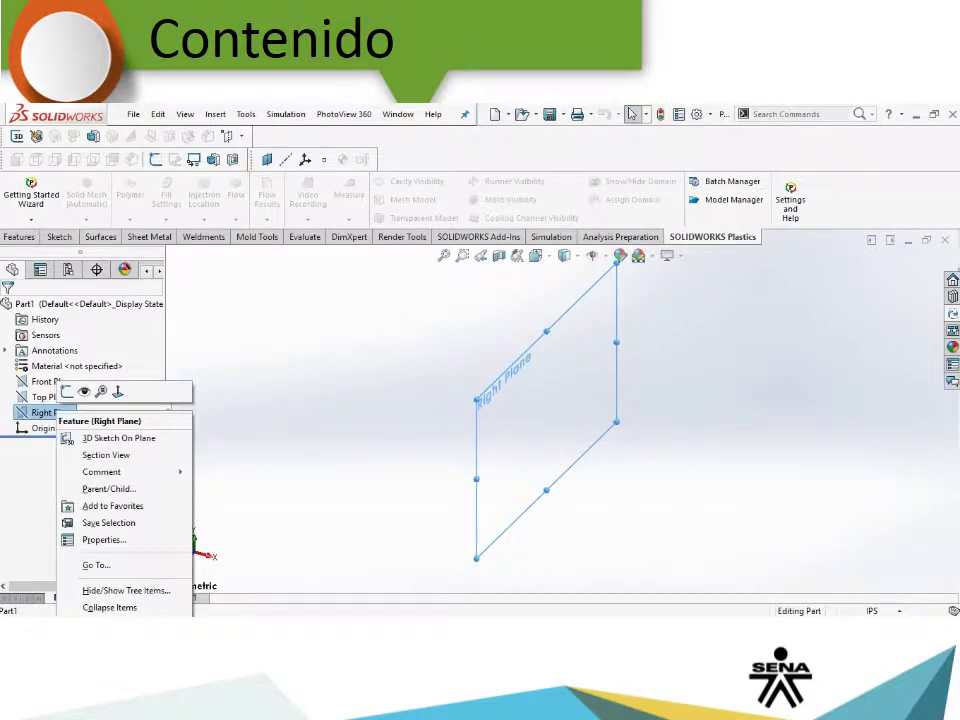
click(66, 391)
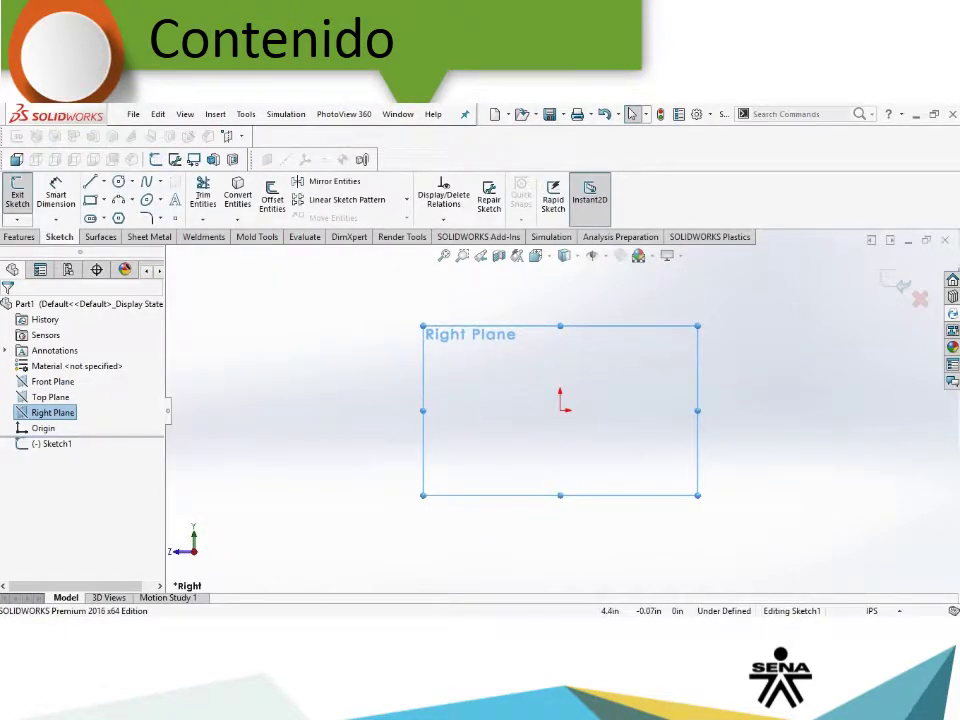
scroll(783, 416, down, 1)
scroll(560, 409, up, 1)
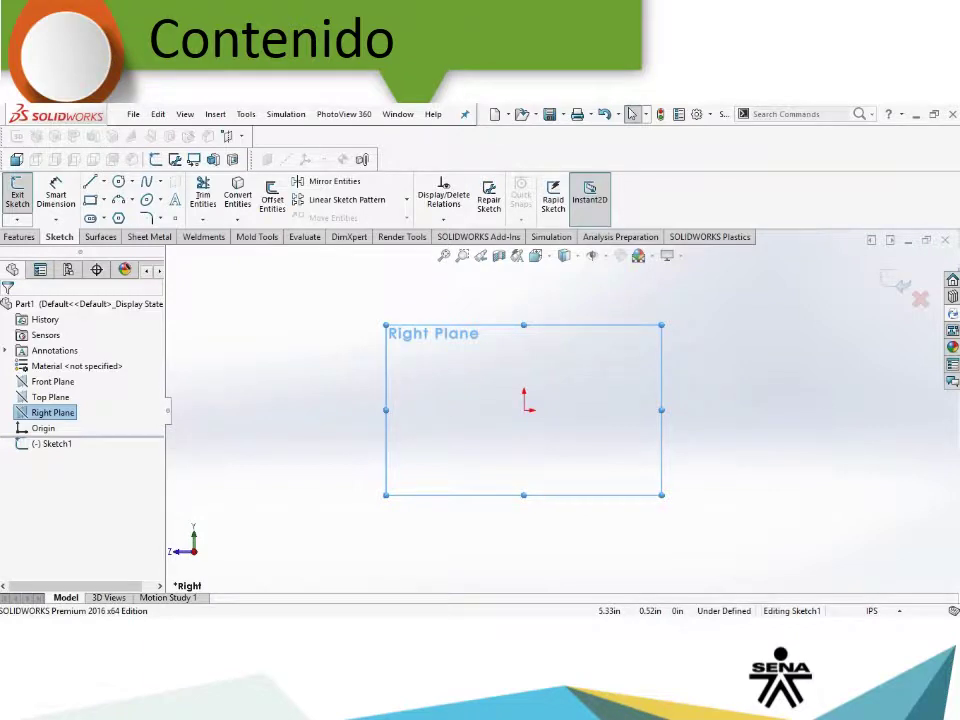
Step: Draw a vertical and a horizontal centerline through the origin
click(103, 182)
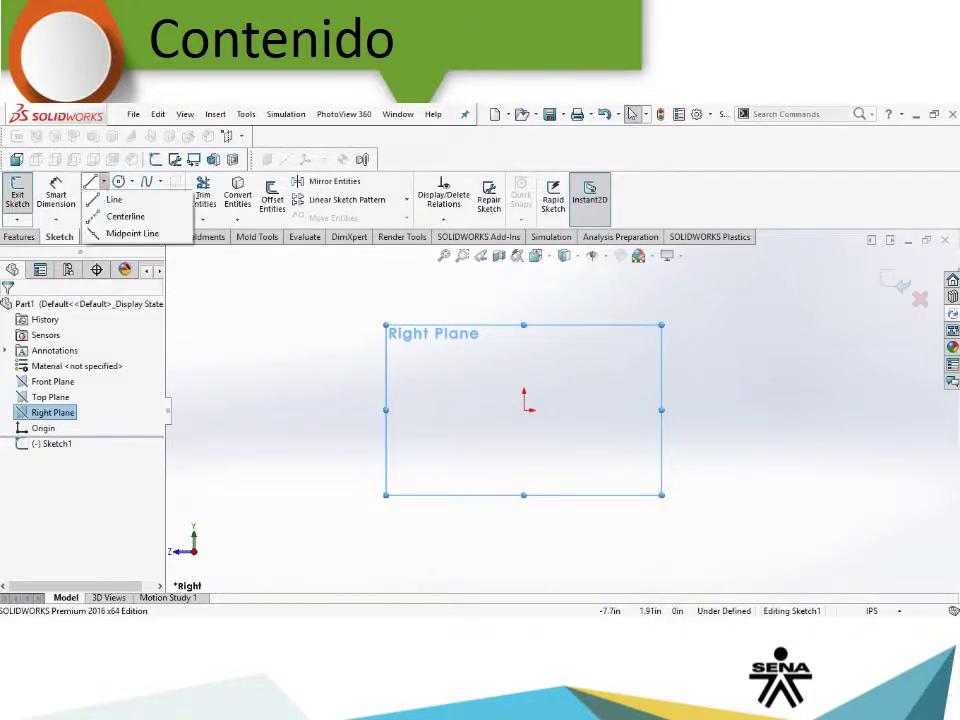
click(122, 216)
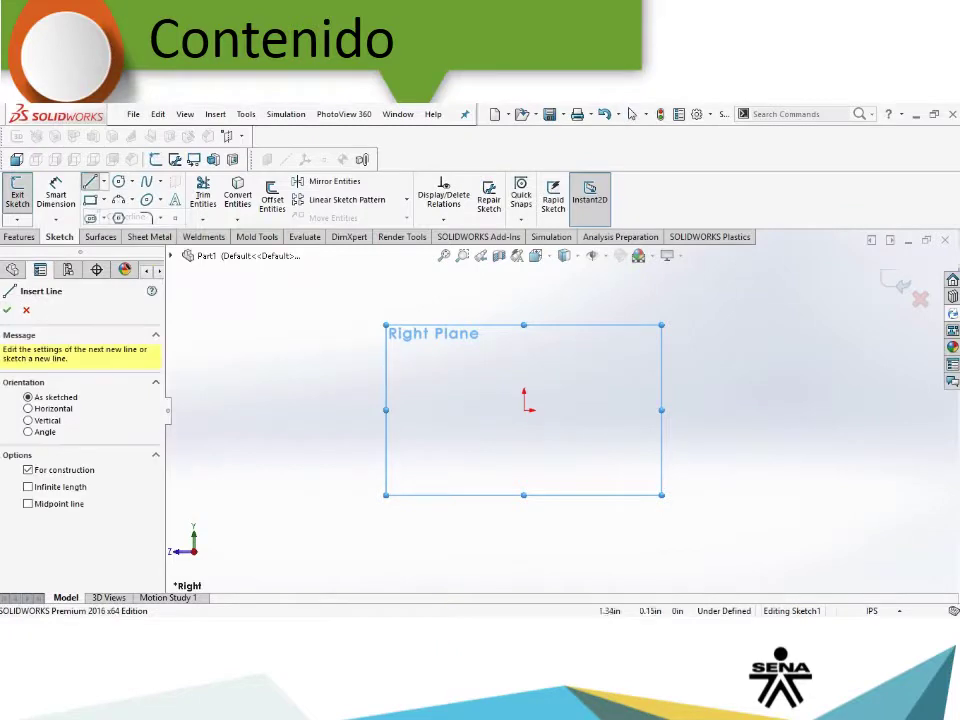
click(524, 409)
click(524, 316)
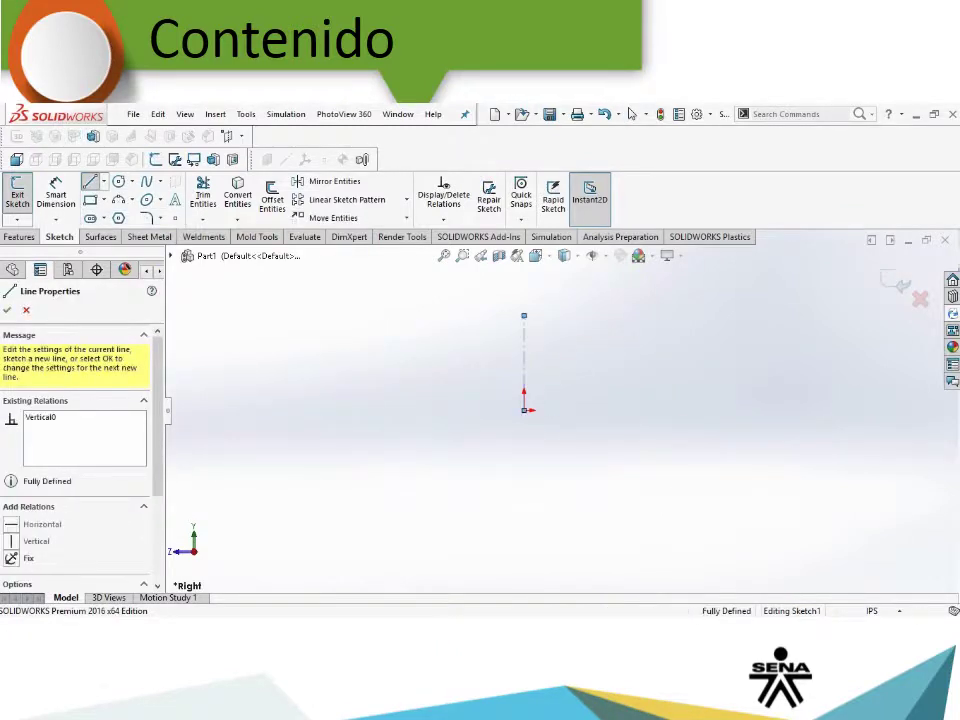
click(631, 114)
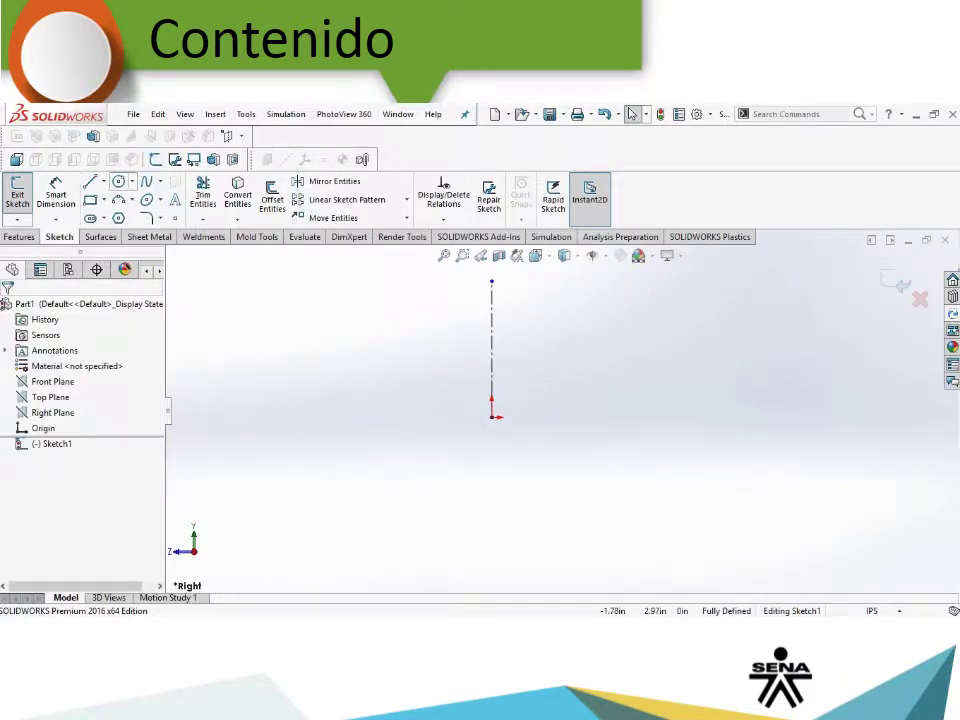
click(103, 182)
click(122, 214)
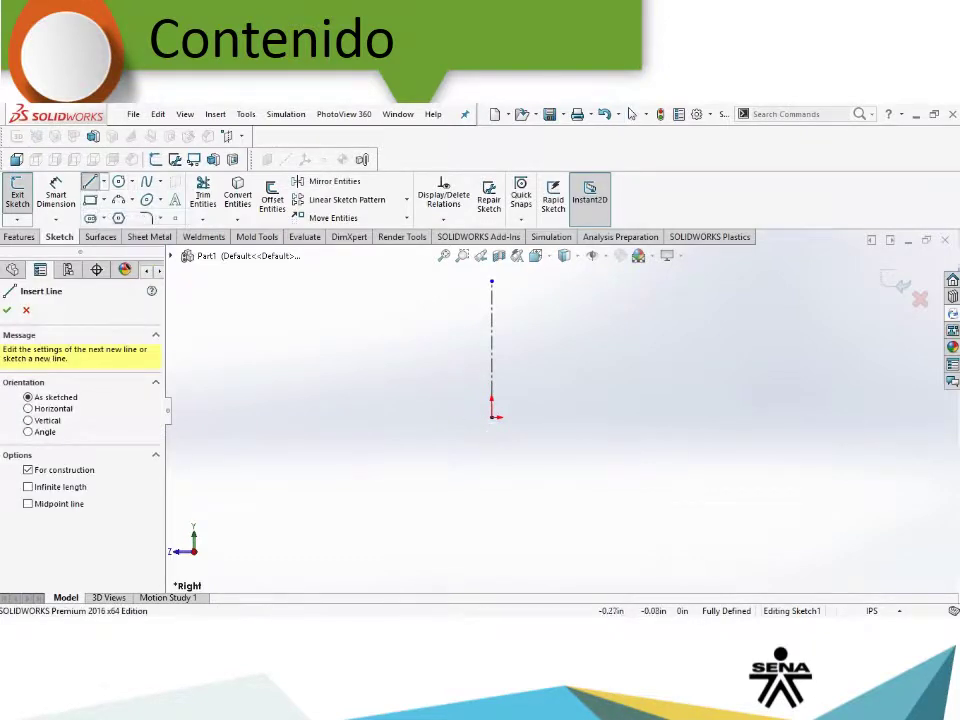
click(493, 416)
click(360, 416)
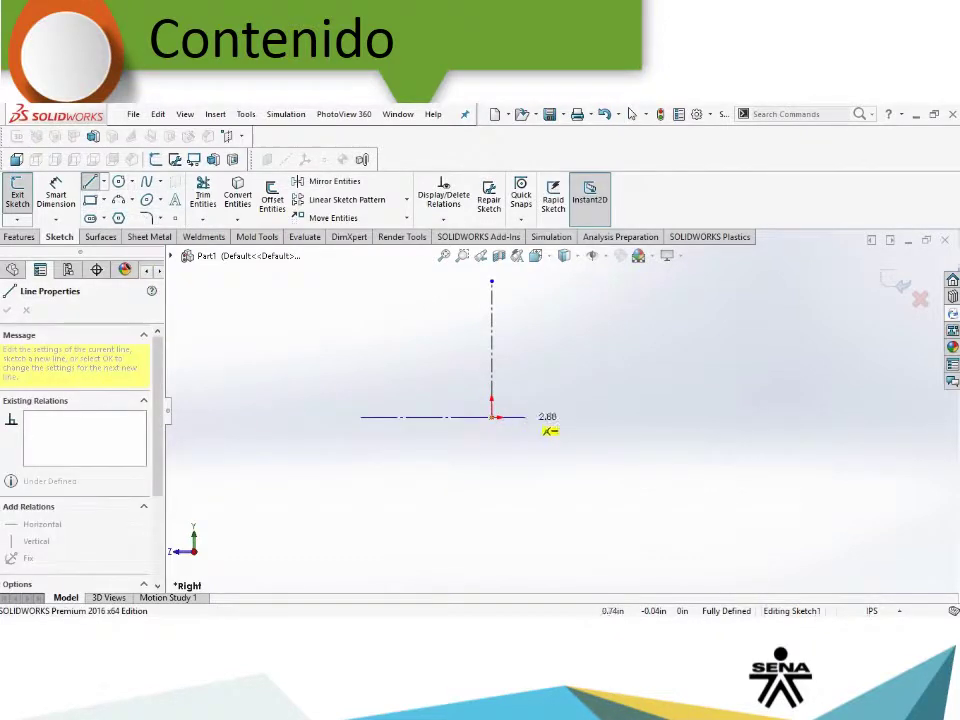
click(656, 416)
click(631, 114)
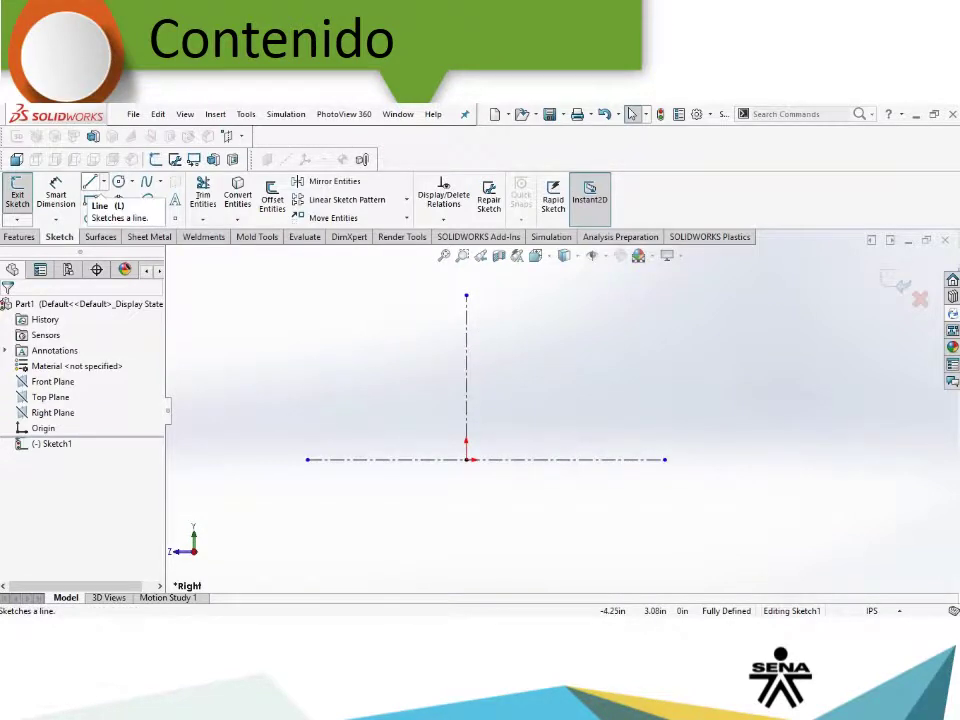
Step: Draw a short horizontal line from the vertical centerline, then a short vertical line upward
click(90, 182)
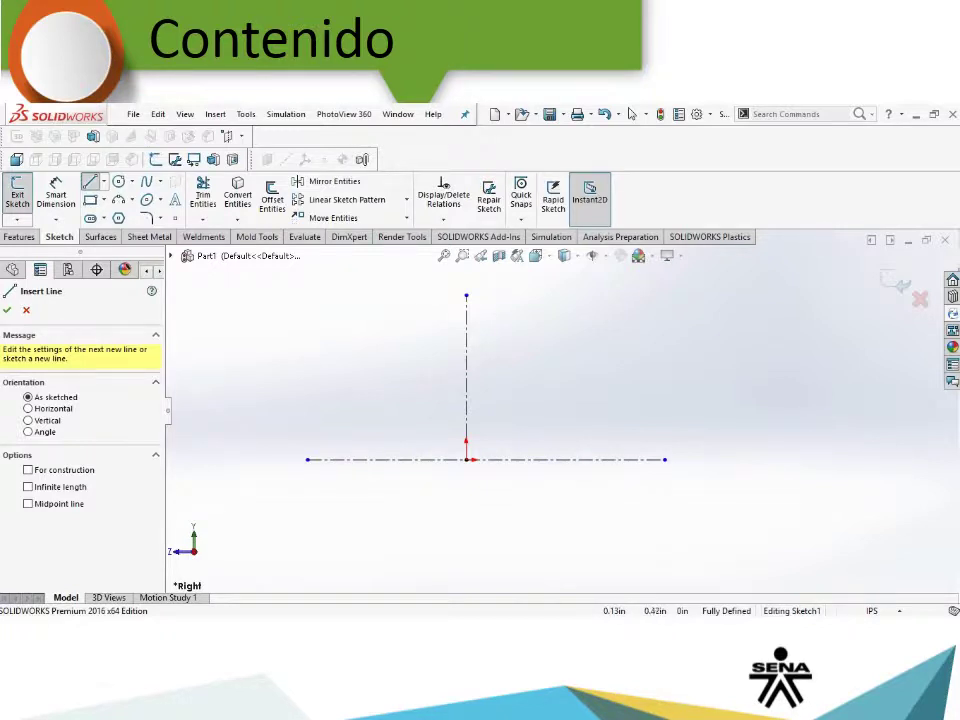
click(465, 377)
click(466, 420)
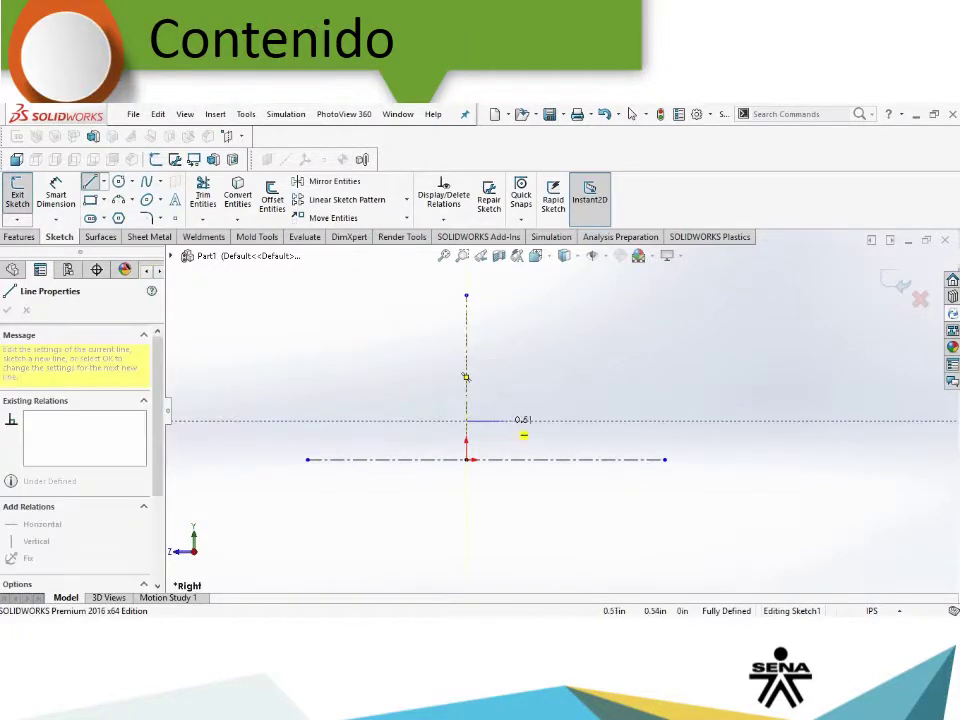
click(509, 420)
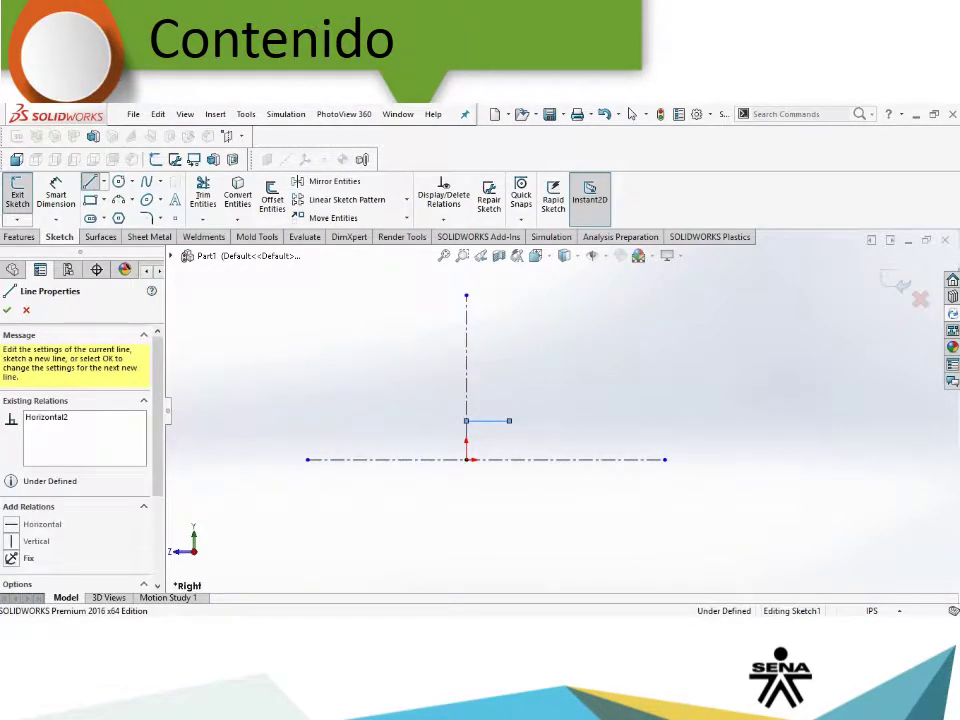
click(509, 389)
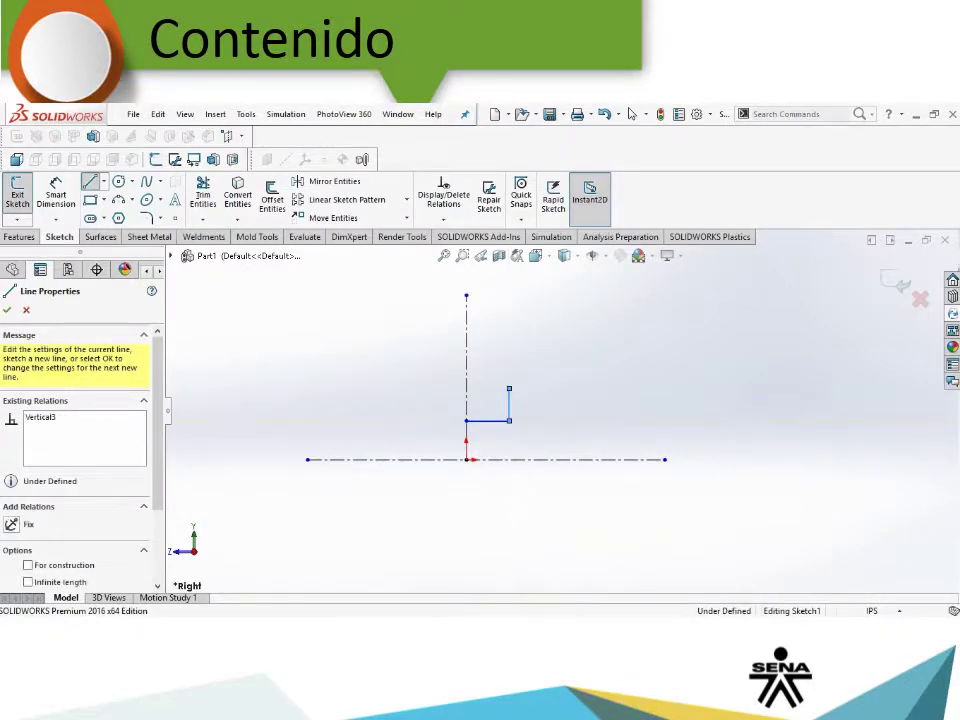
key(Escape)
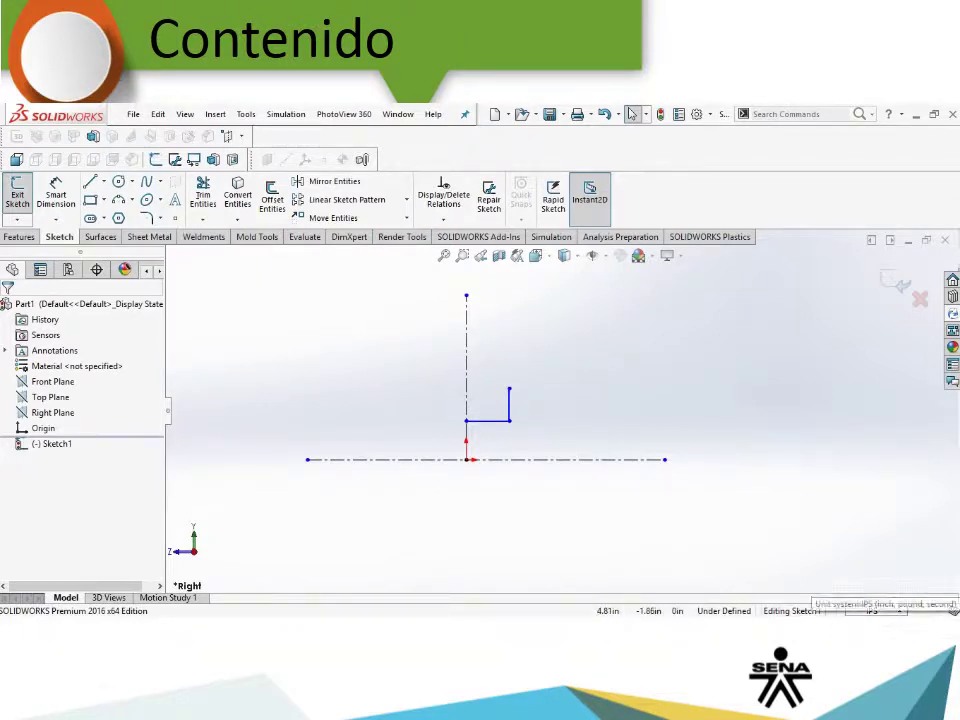
Step: Switch the unit system to MMGS and reopen Sketch1 for editing
click(872, 610)
click(880, 552)
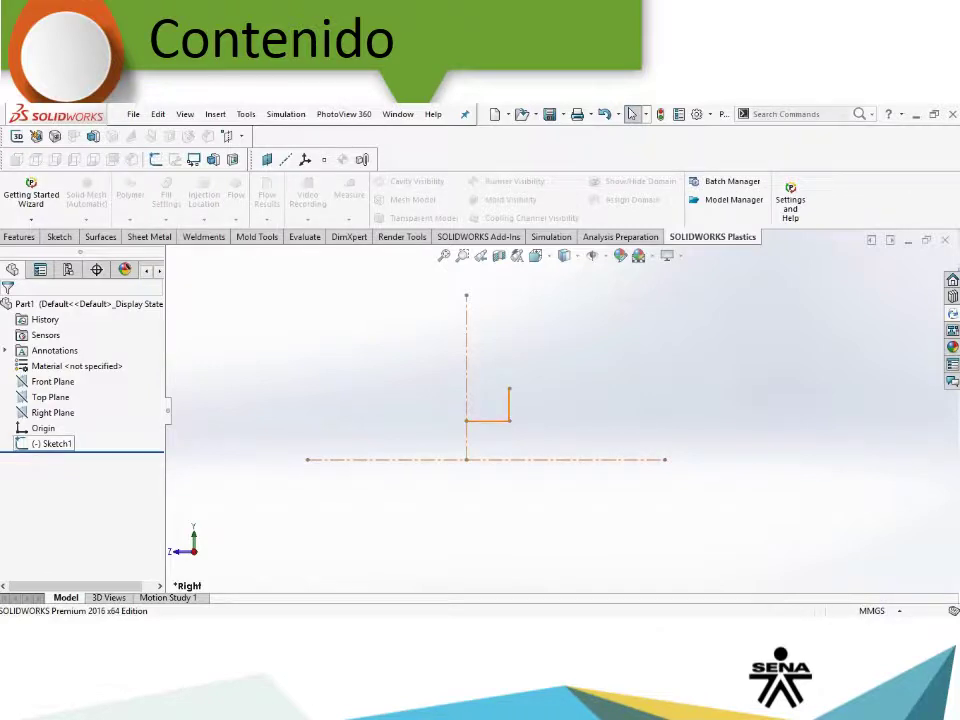
right_click(45, 443)
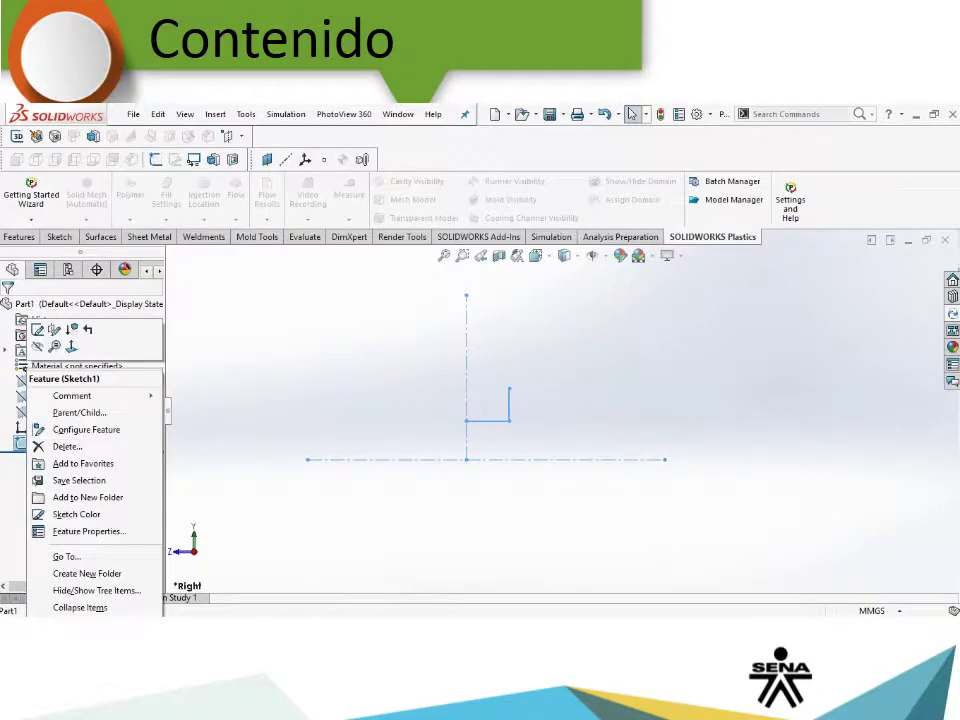
click(38, 329)
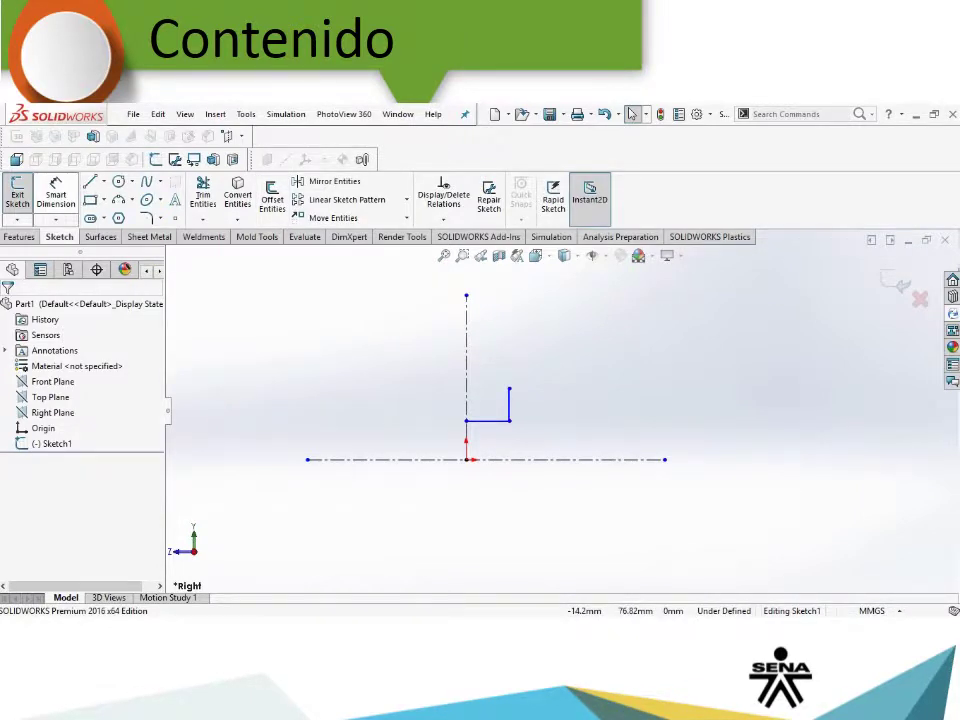
Step: Dimension the short horizontal profile line to 10 mm
click(56, 198)
scroll(590, 446, down, 2)
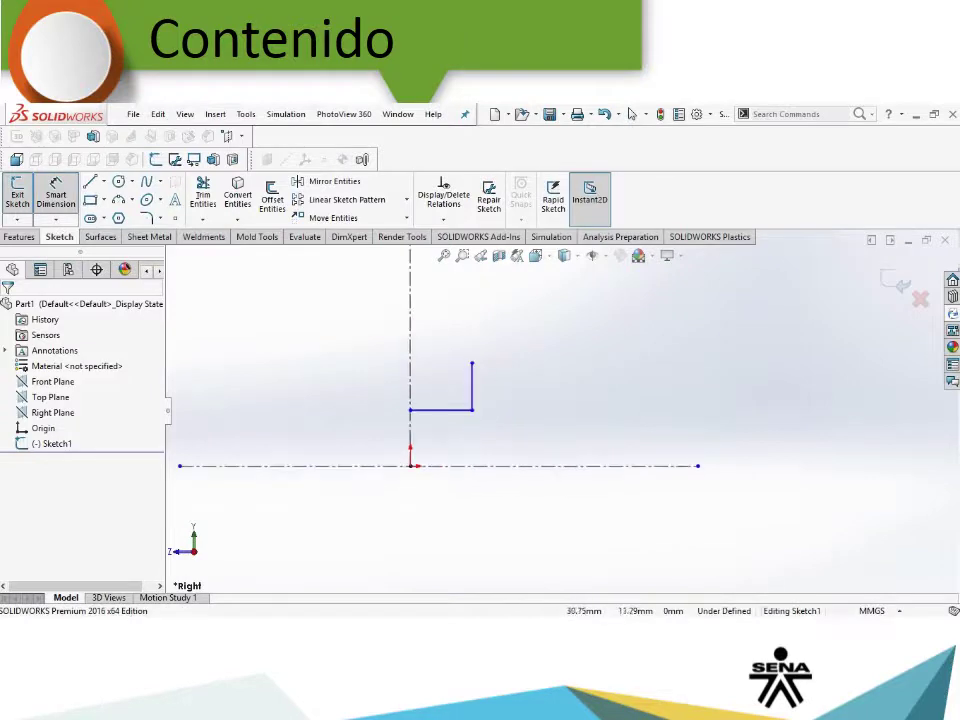
click(440, 410)
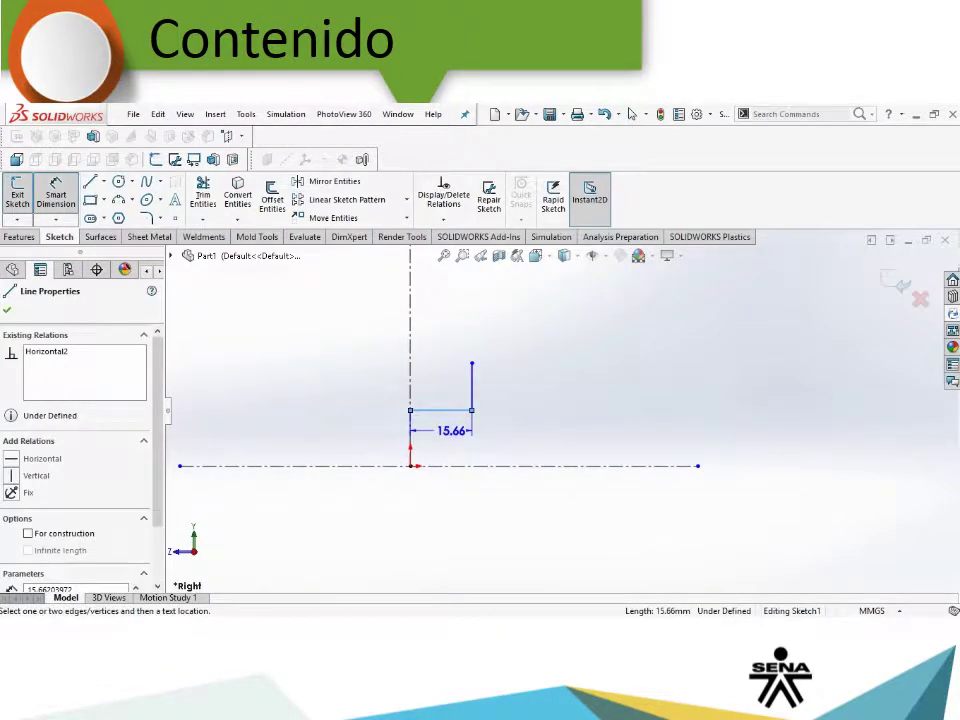
click(451, 430)
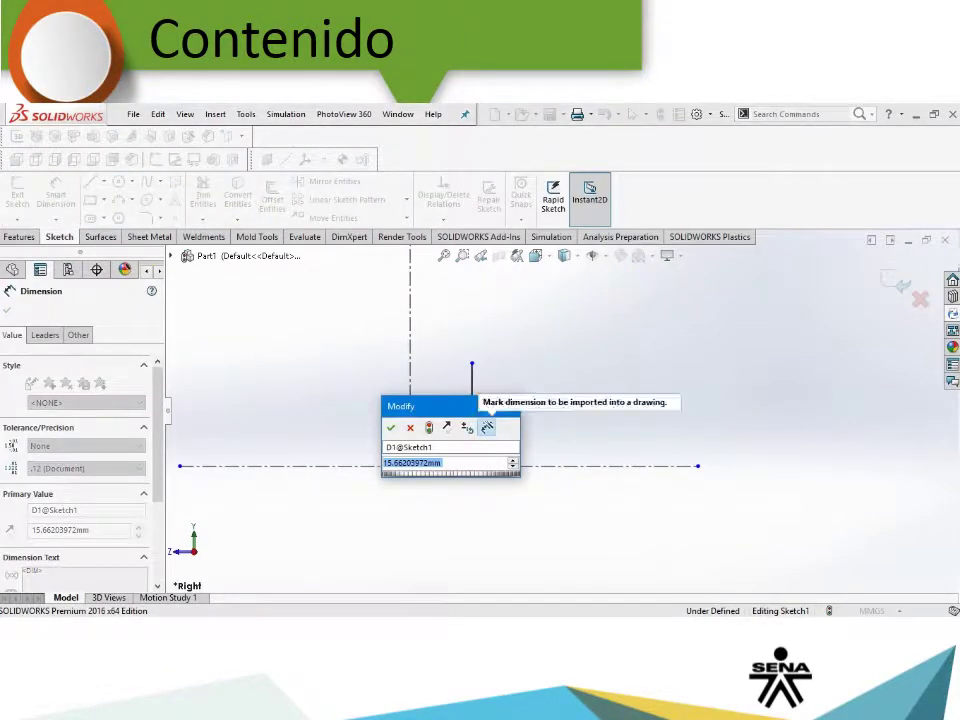
text(10)
key(Return)
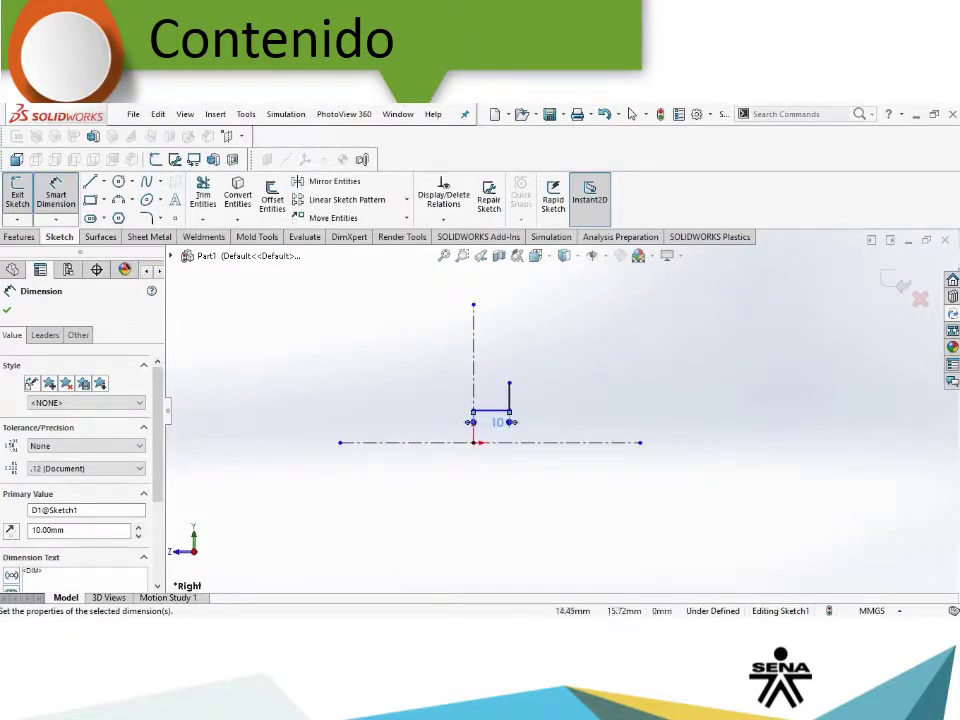
key(Escape)
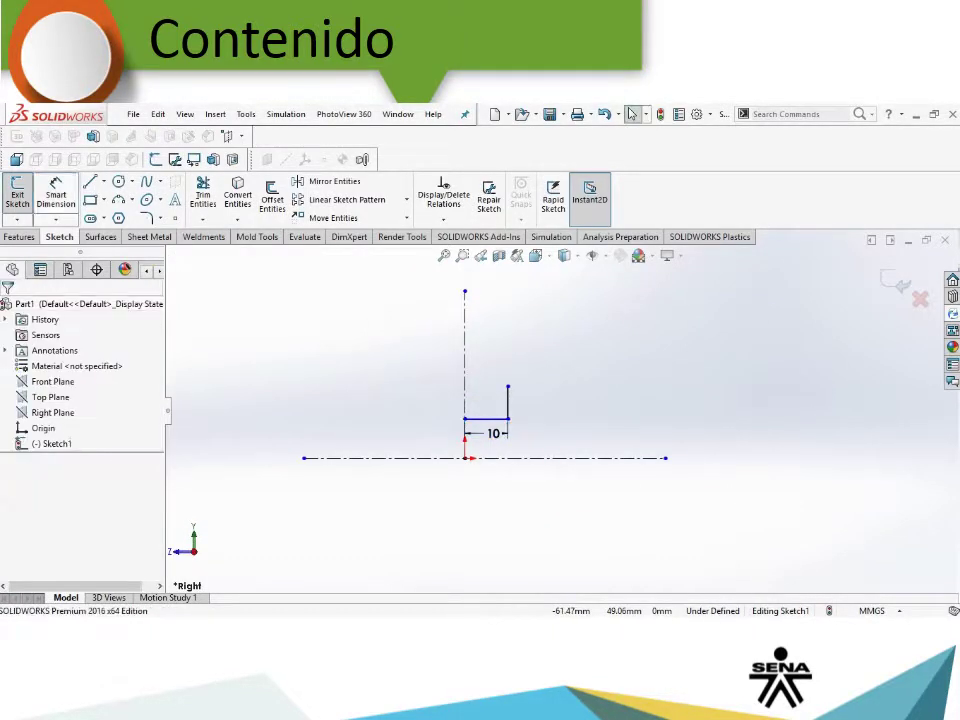
click(90, 181)
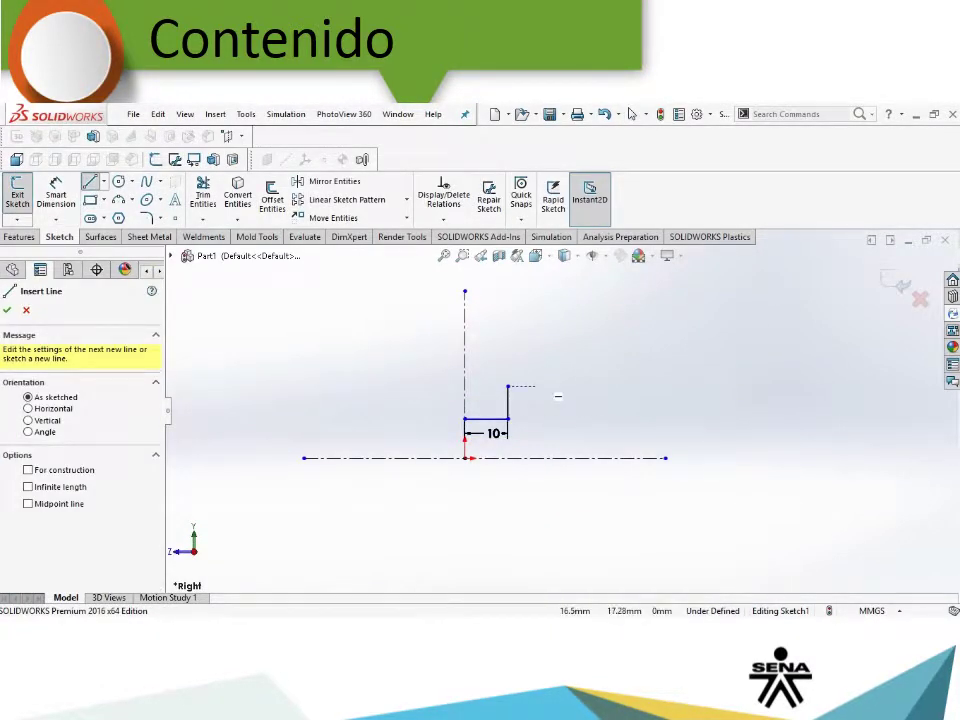
Step: Draw the step, top edge, slanted chamfer and left edge down to the base
click(483, 386)
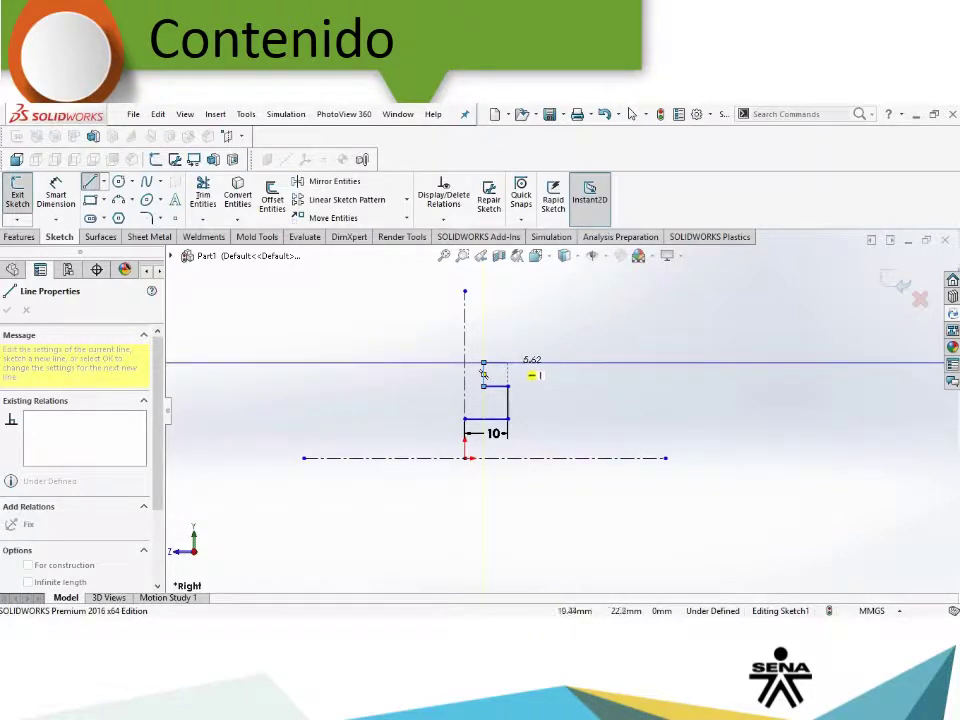
click(483, 362)
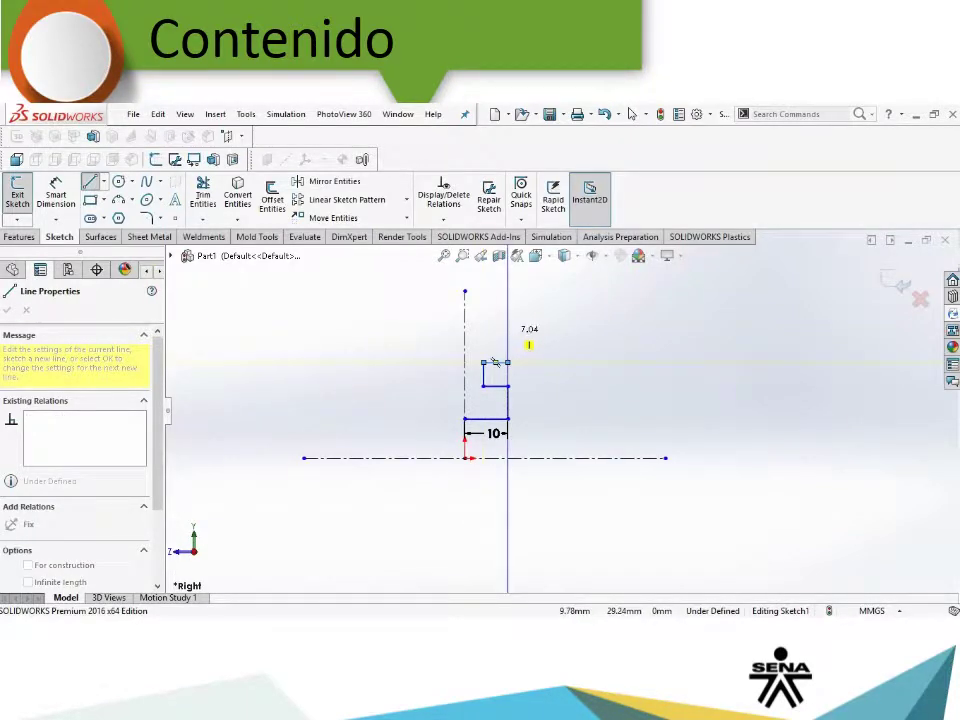
click(508, 362)
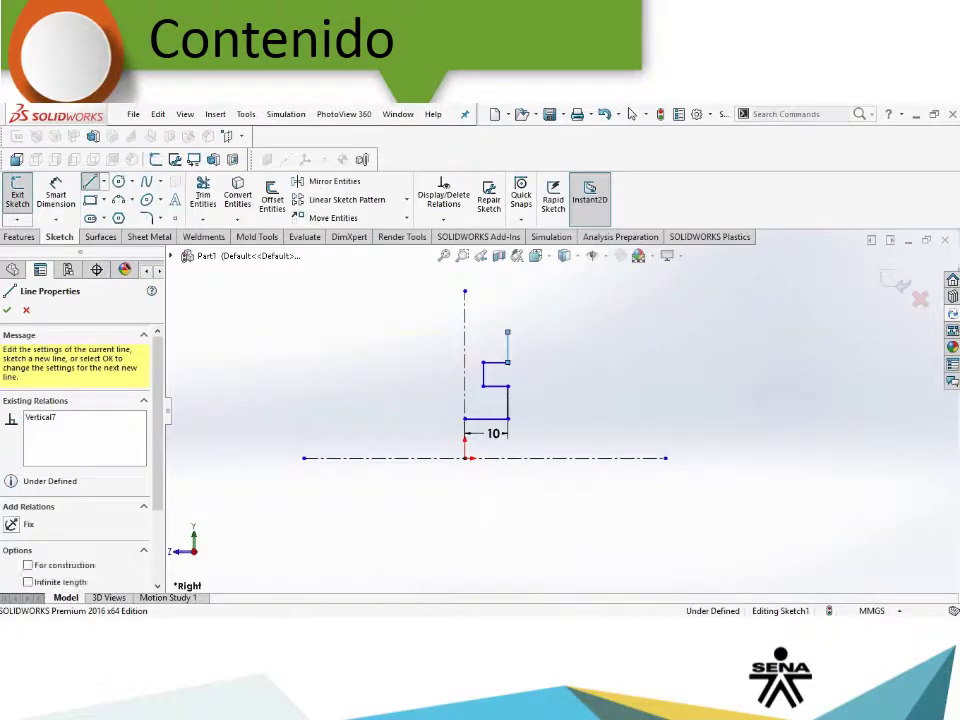
click(508, 331)
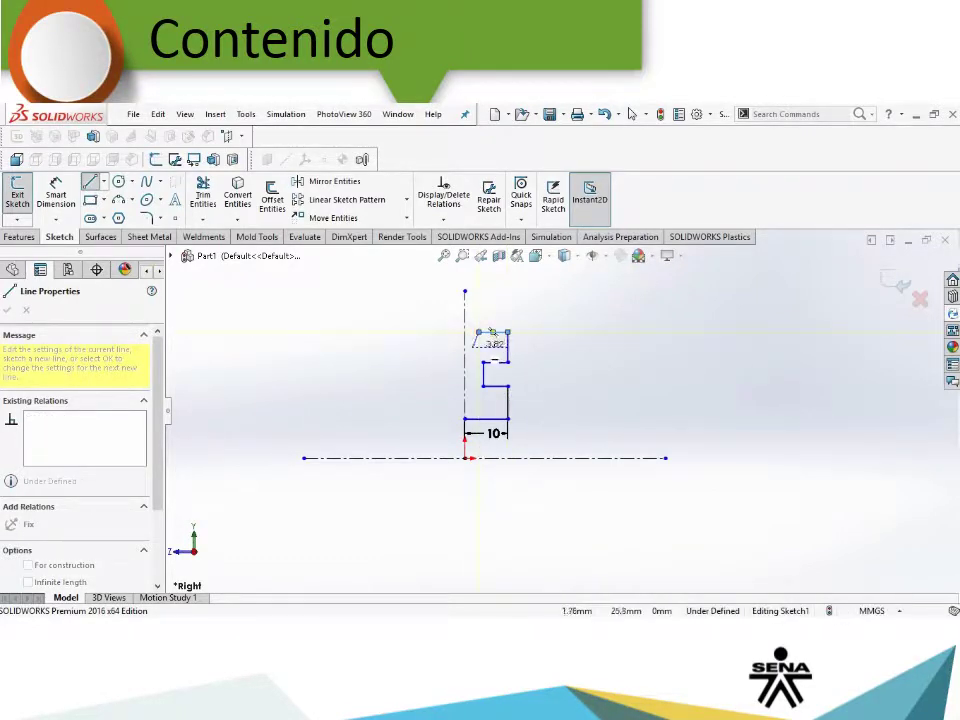
scroll(447, 319, down, 2)
click(490, 332)
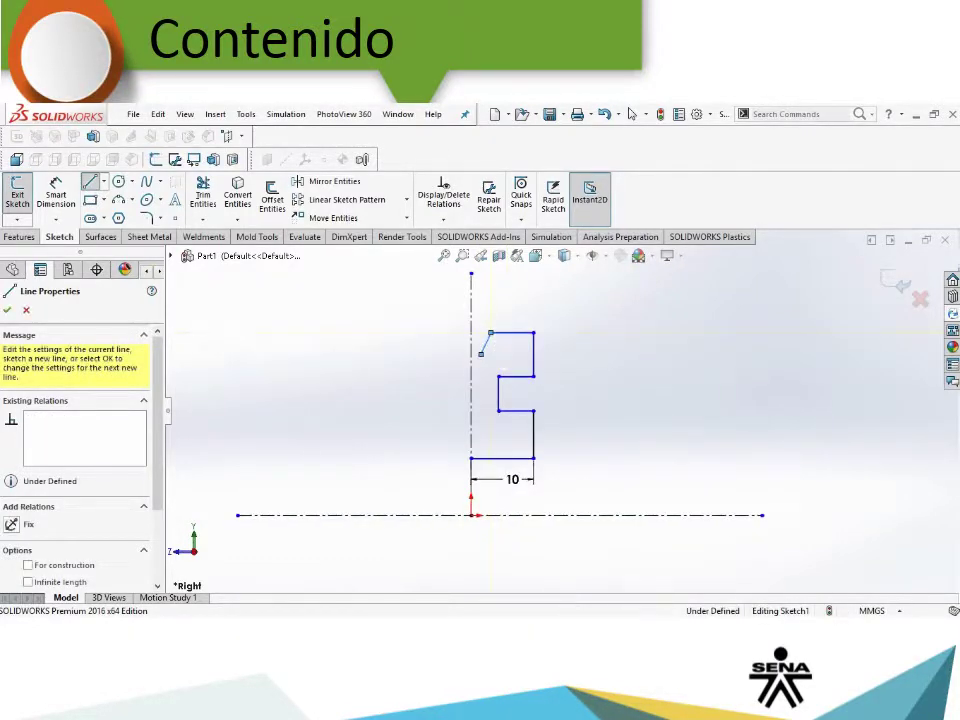
click(481, 353)
double_click(471, 354)
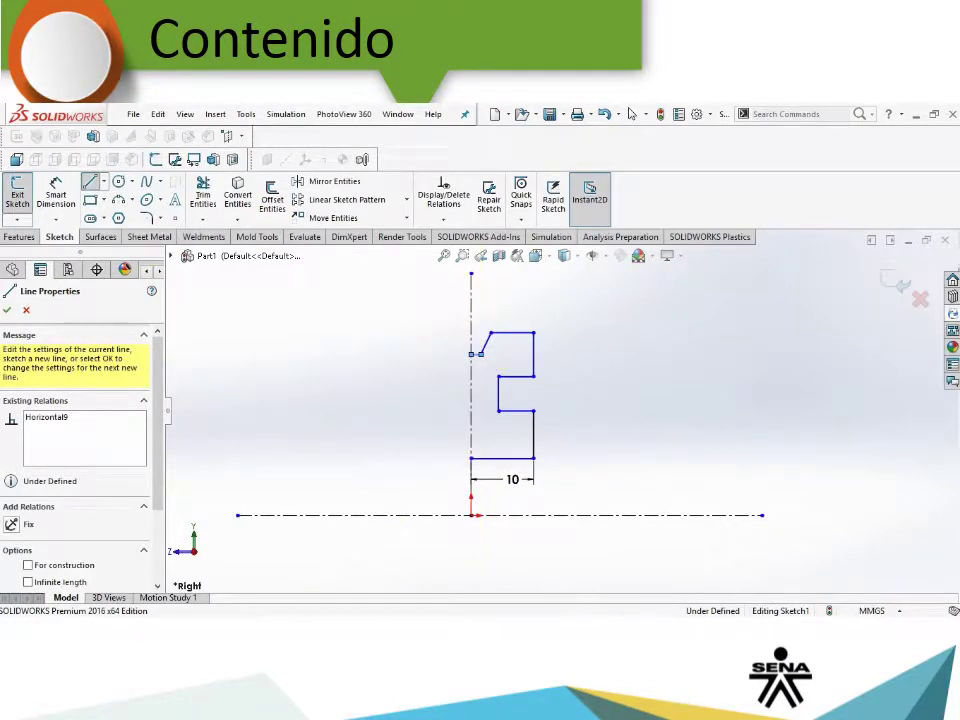
click(471, 458)
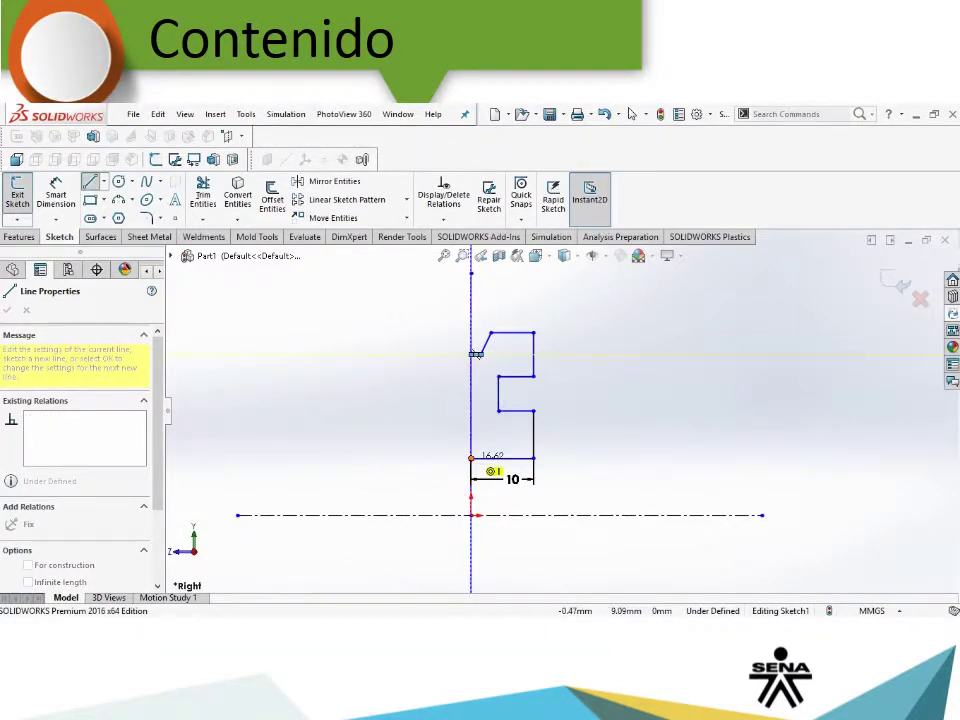
click(470, 405)
click(632, 114)
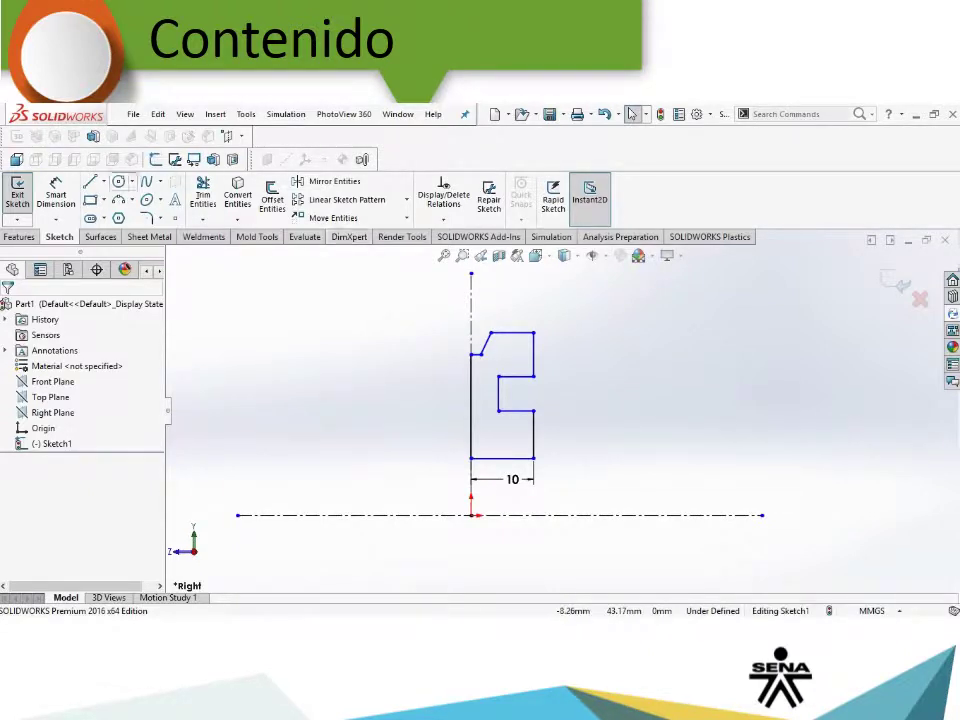
click(56, 195)
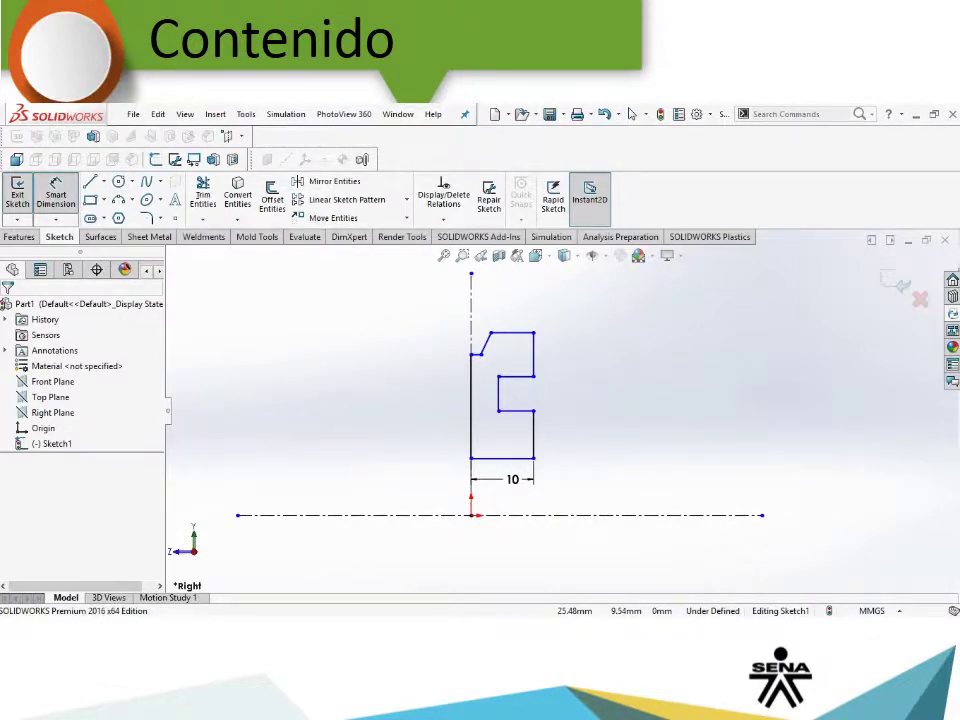
Step: Dimension the two inner horizontal edges 10 mm and 25 mm from the centerline
click(514, 411)
click(505, 515)
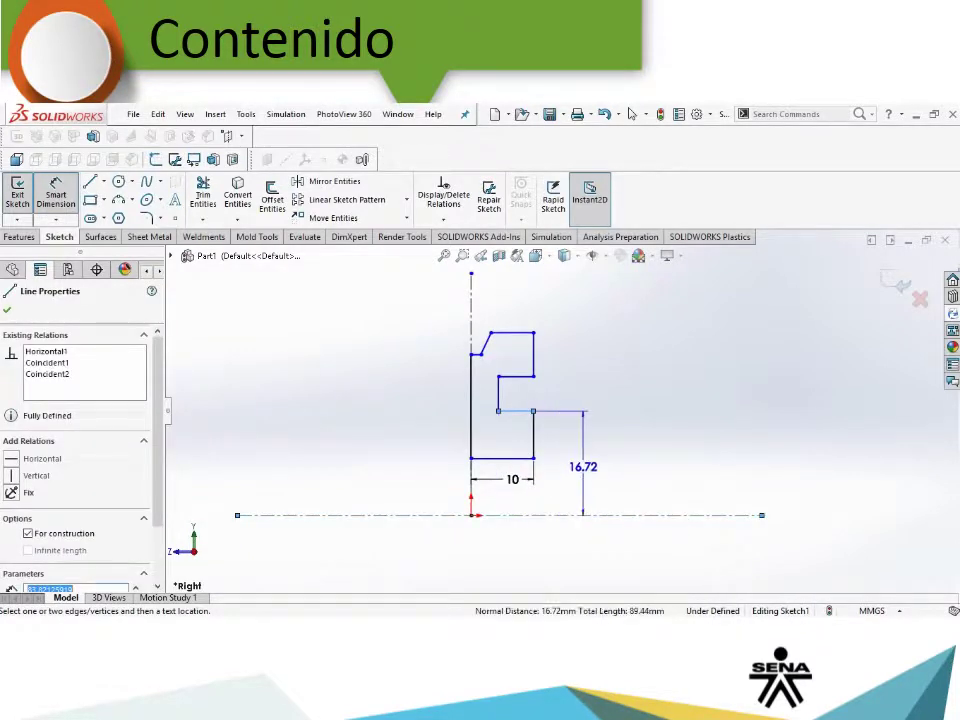
click(583, 466)
text(10)
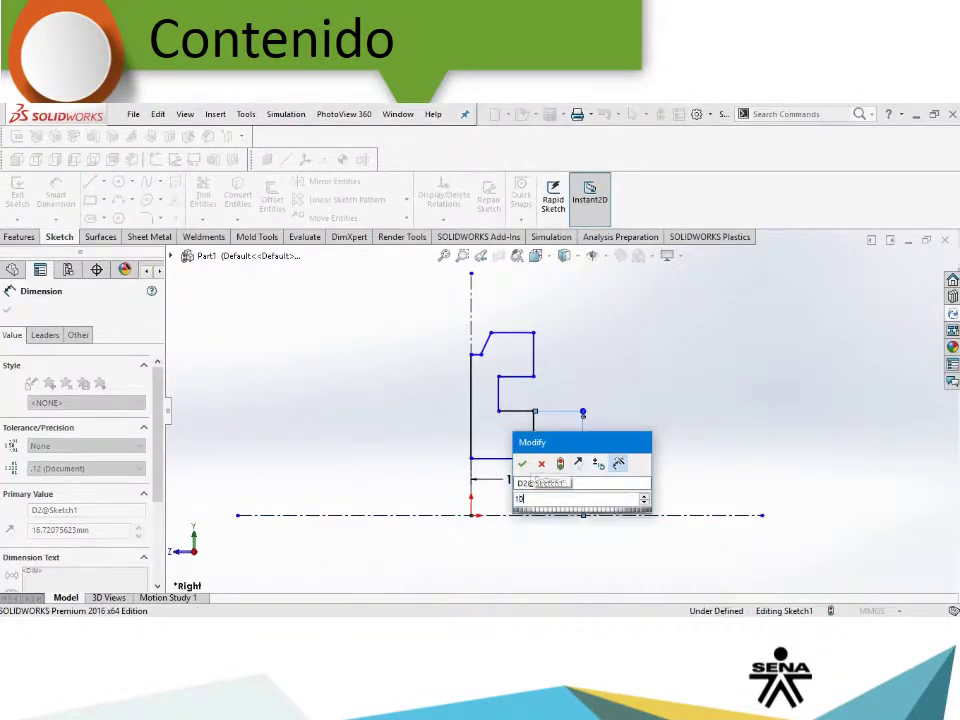
key(Return)
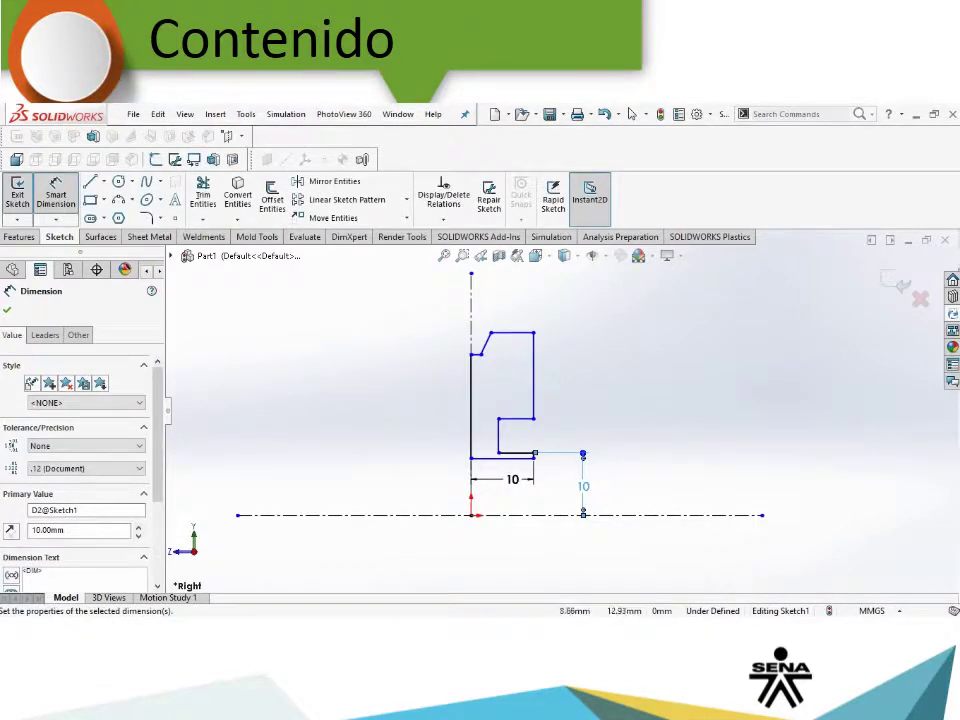
click(514, 418)
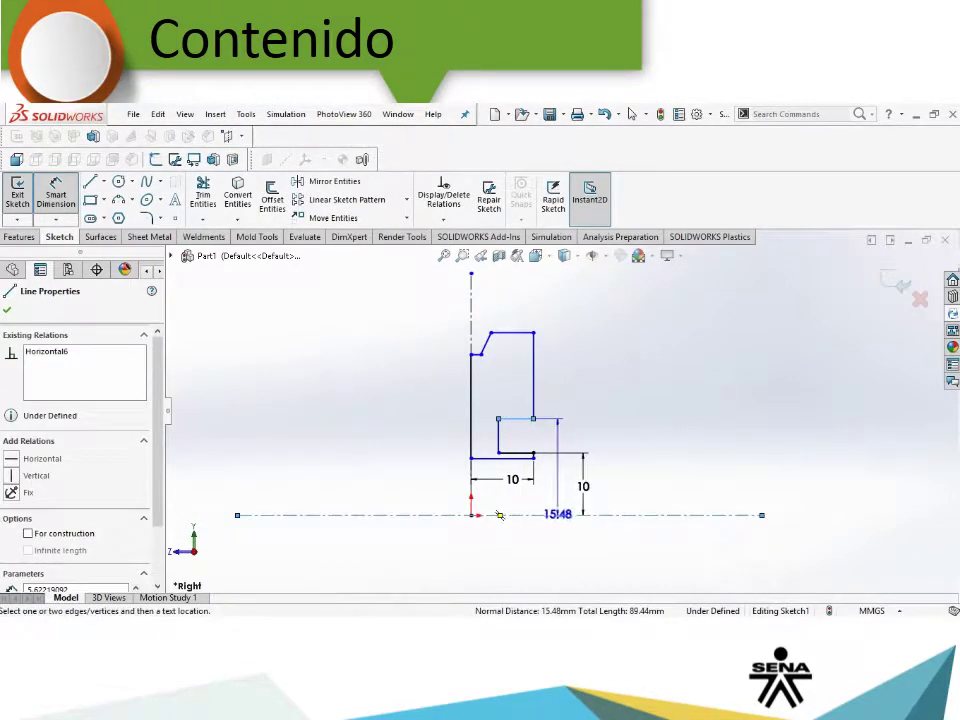
click(622, 435)
text(25)
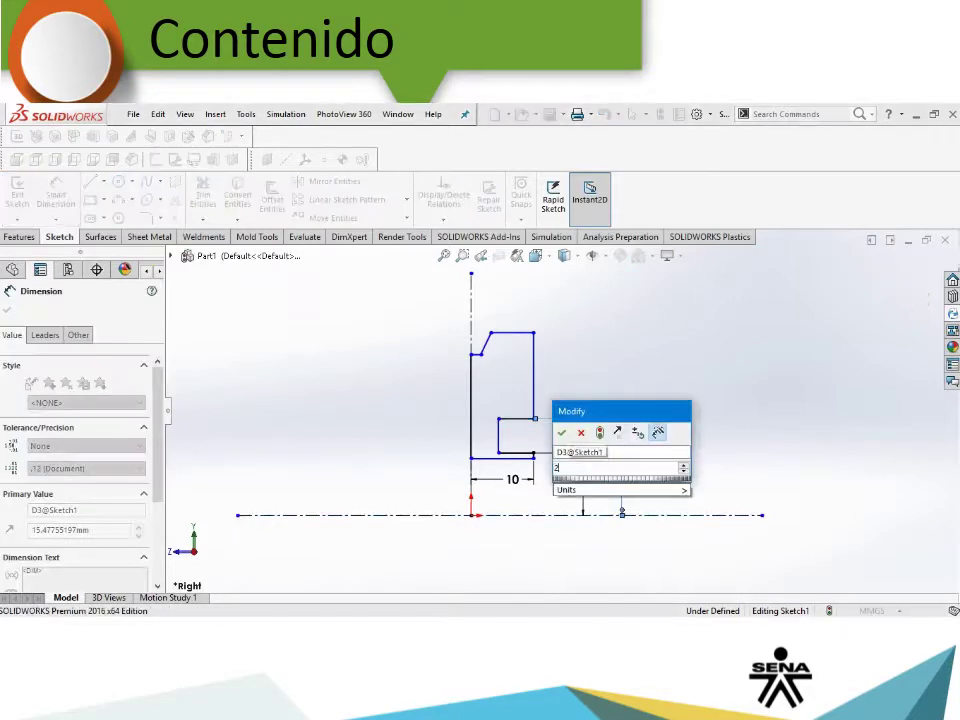
key(Return)
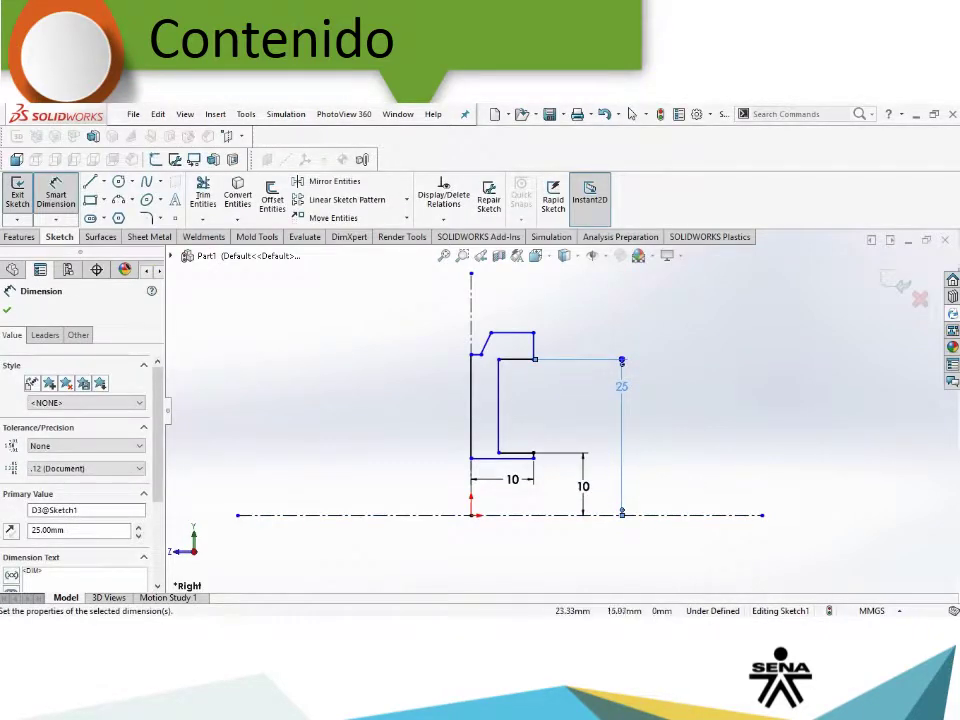
Step: Set the top edge height to 35 mm and the bottom edge offset to 5 mm
click(510, 332)
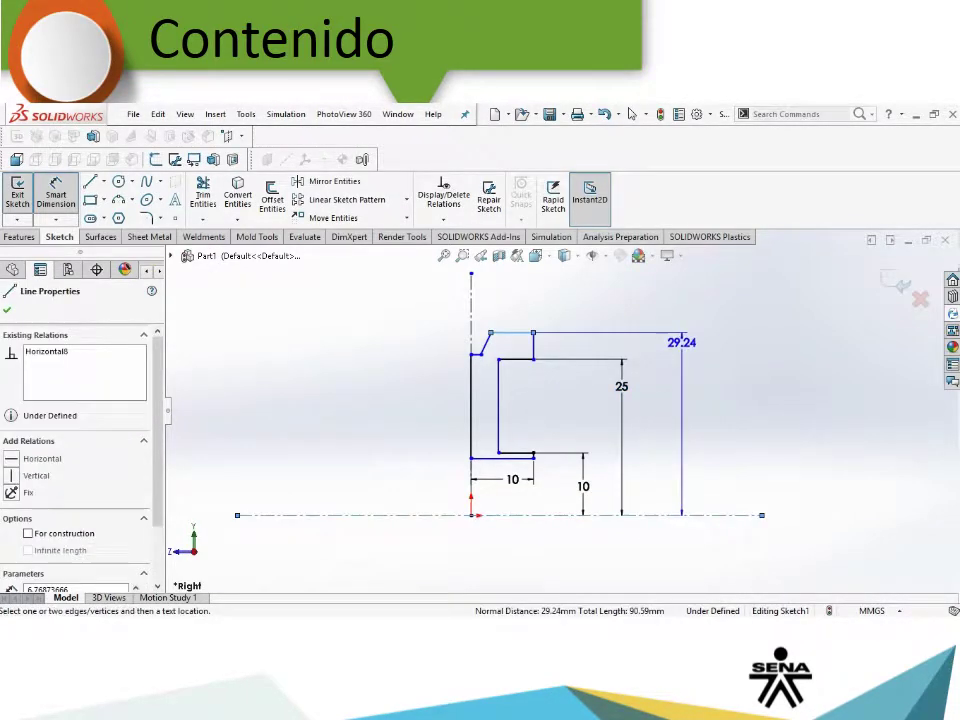
click(688, 390)
text(35)
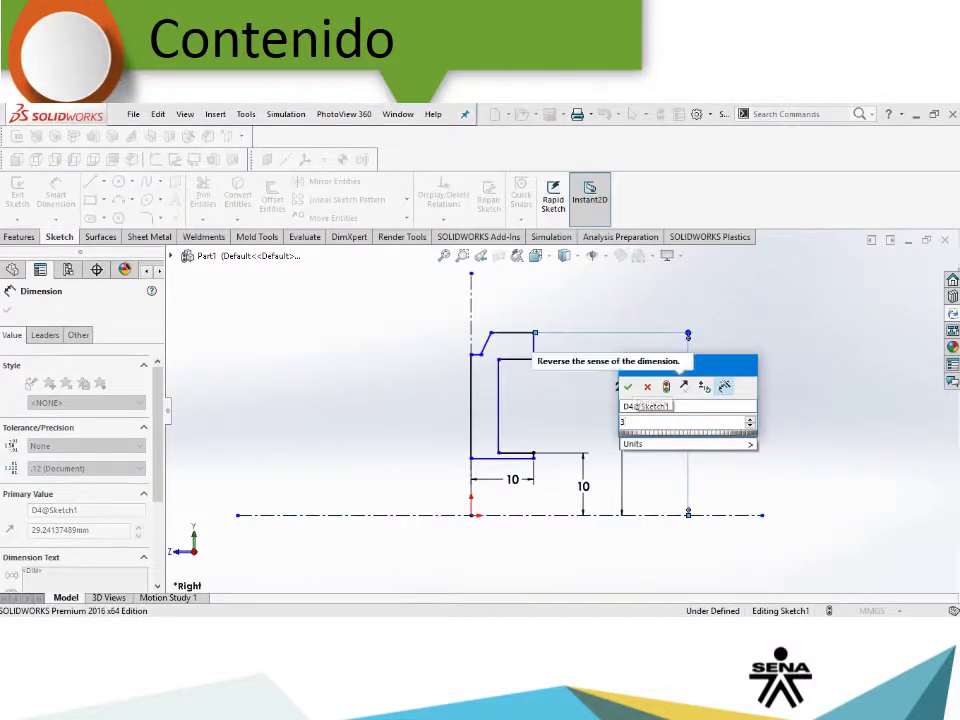
key(Return)
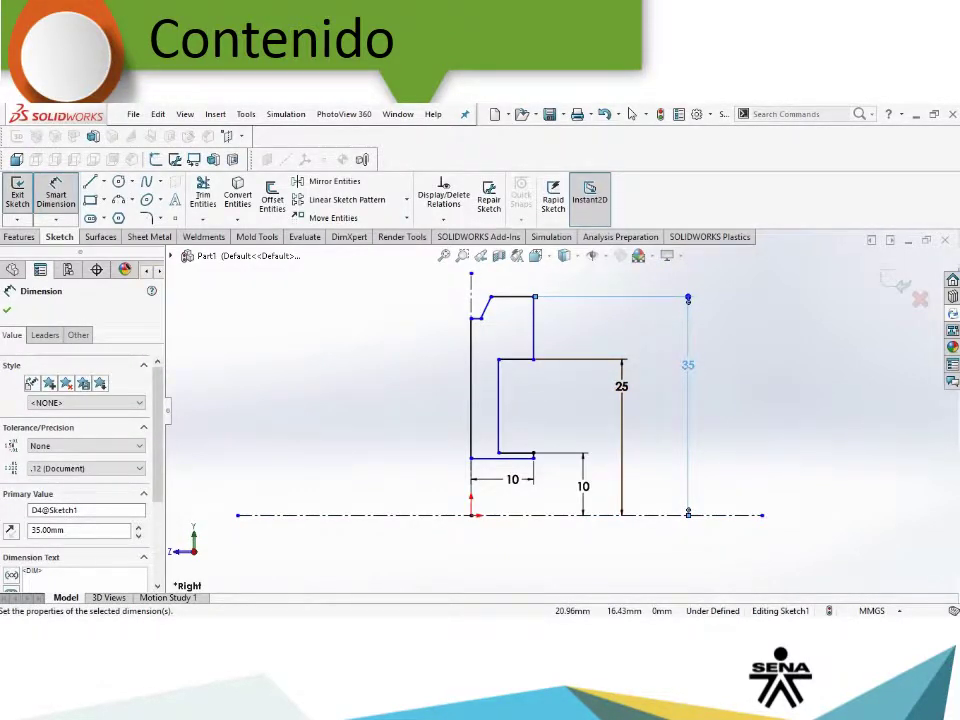
click(505, 458)
click(417, 472)
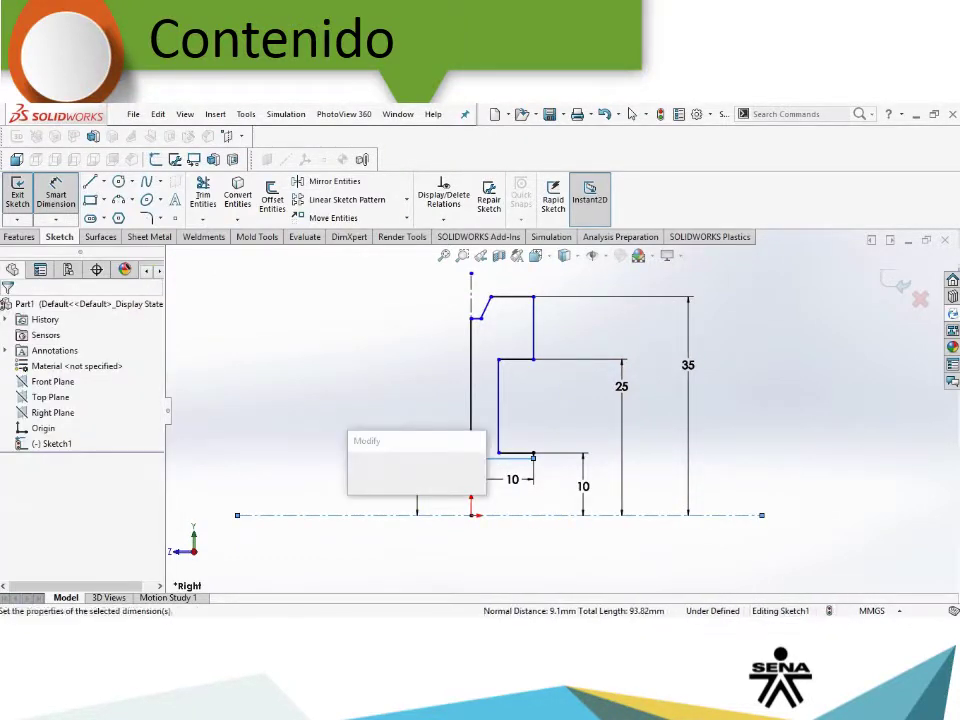
text(5)
key(Return)
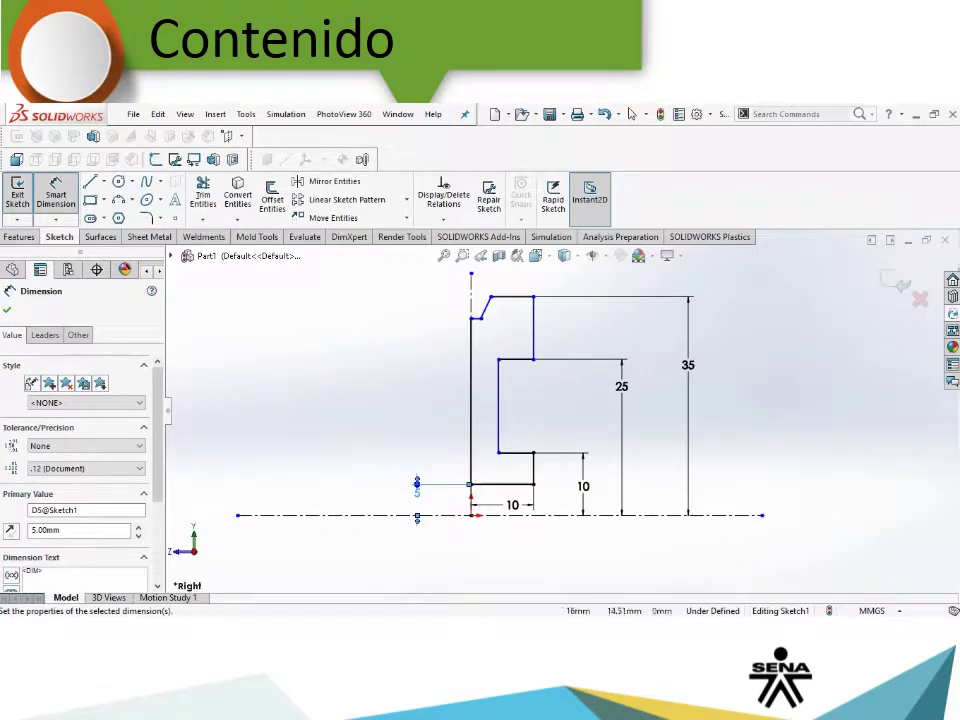
scroll(565, 406, down, 2)
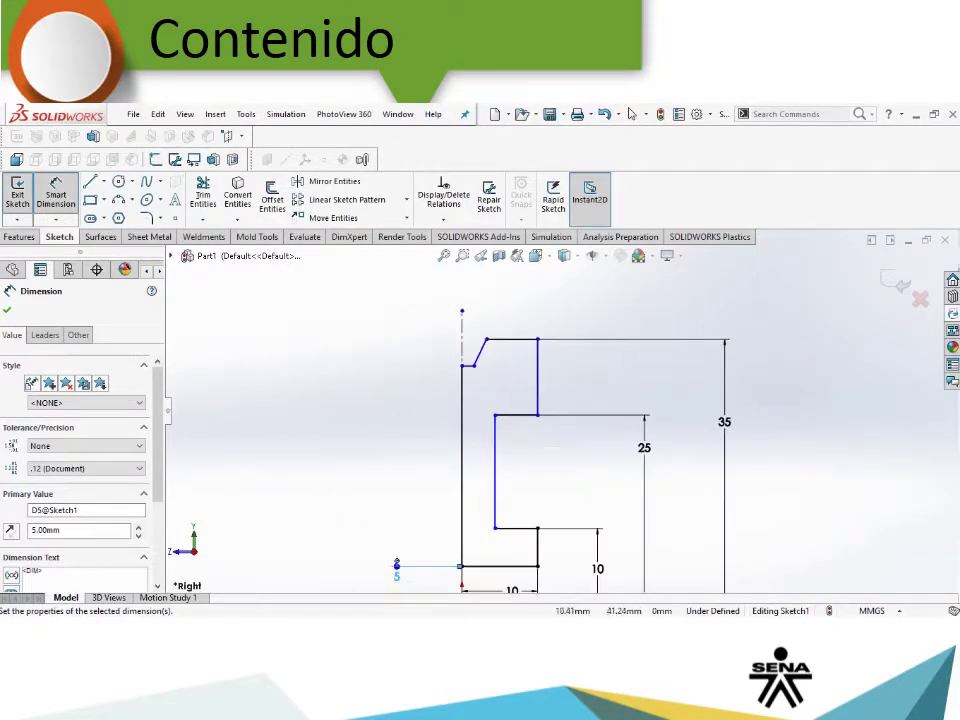
click(78, 335)
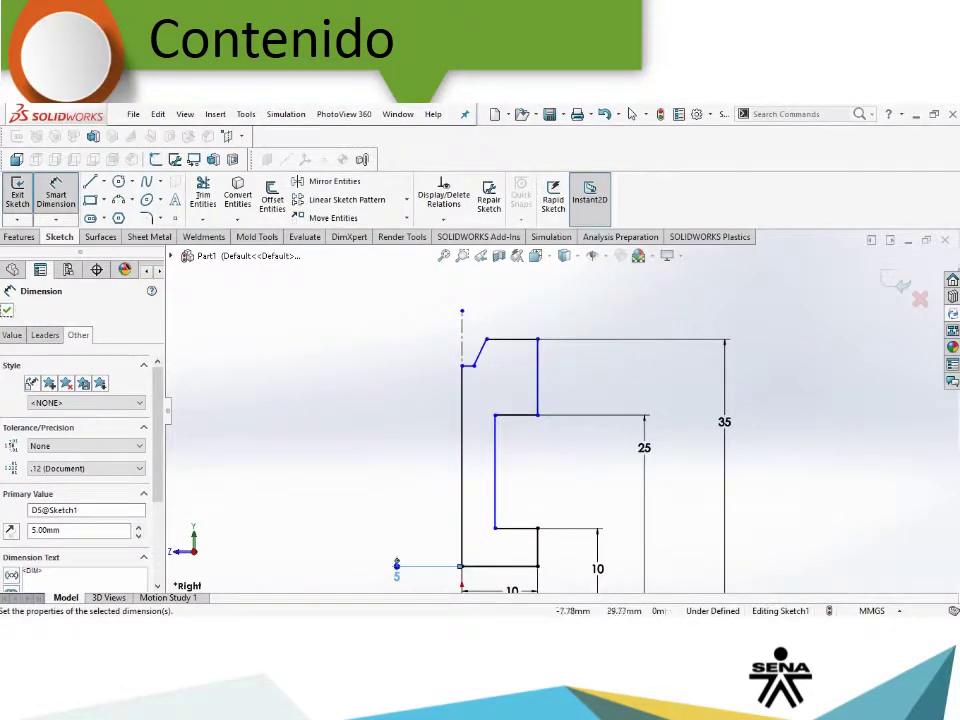
scroll(486, 350, down, 1)
click(631, 114)
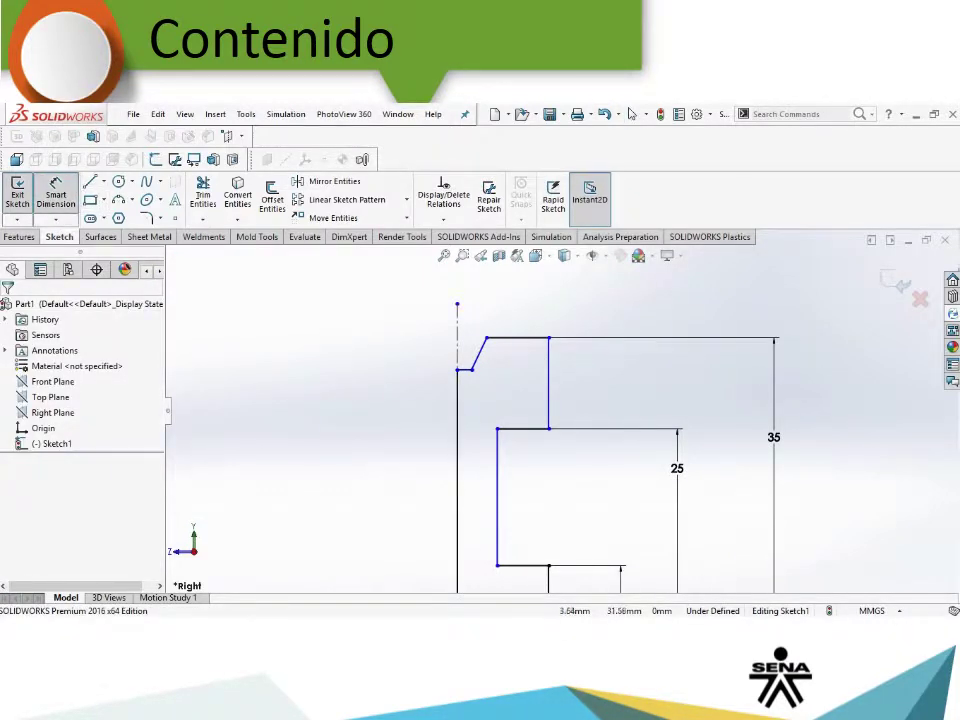
scroll(483, 356, down, 1)
Step: Dimension the chamfer against the vertical edge at 120°
click(483, 356)
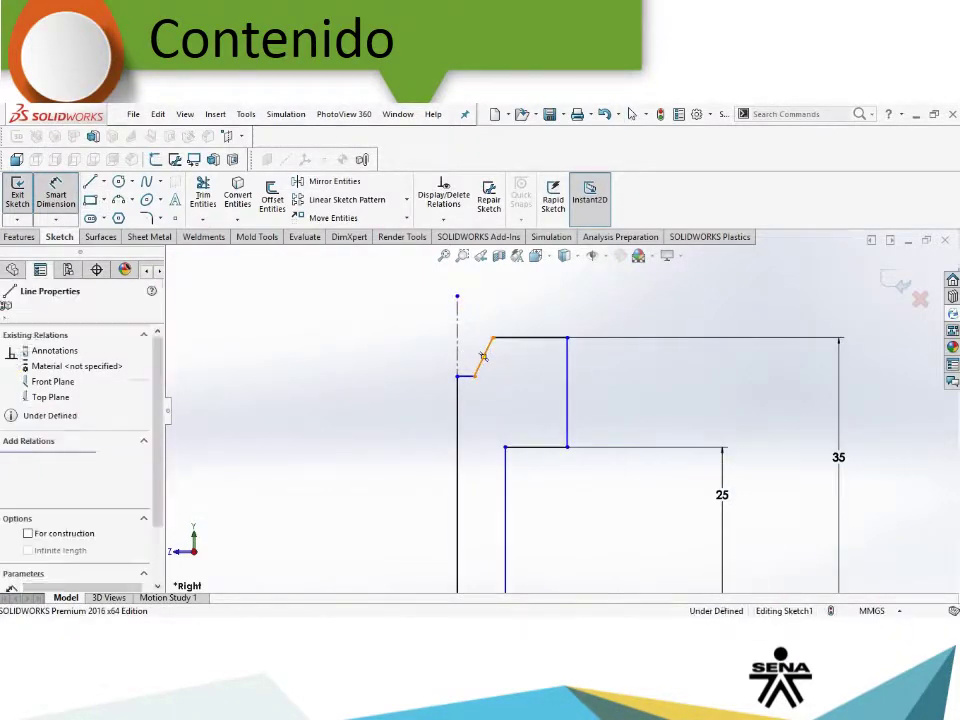
click(456, 376)
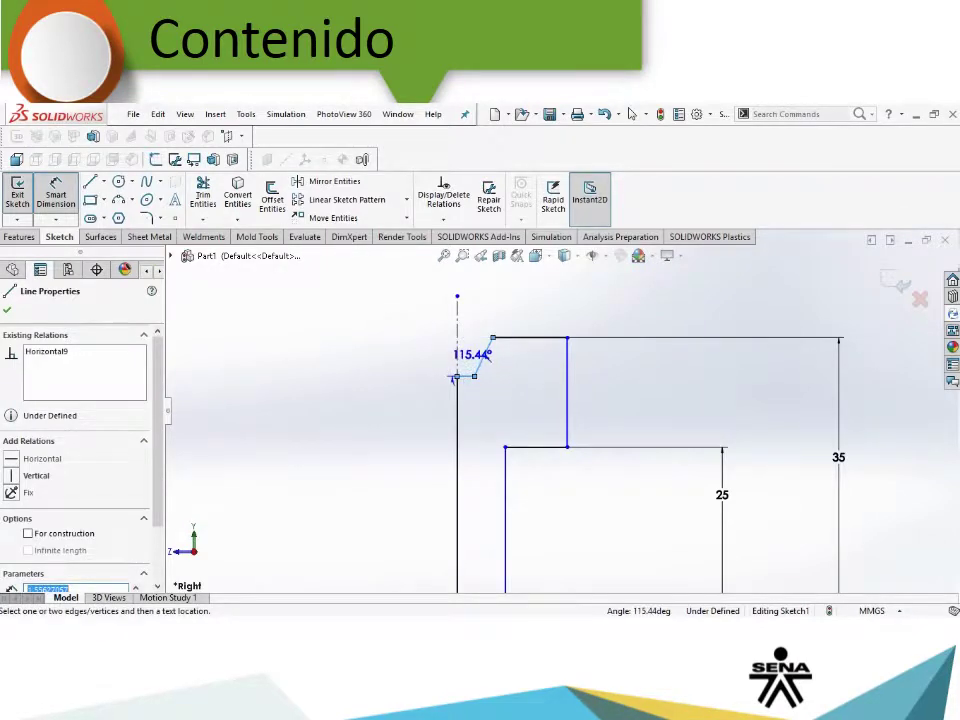
click(458, 372)
text(120)
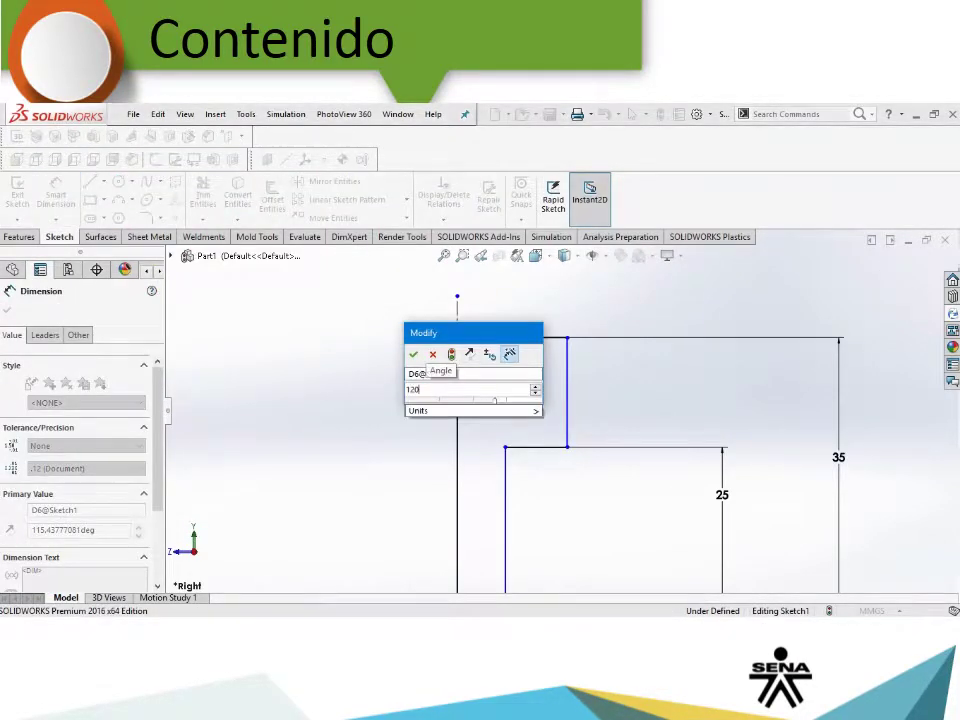
key(Return)
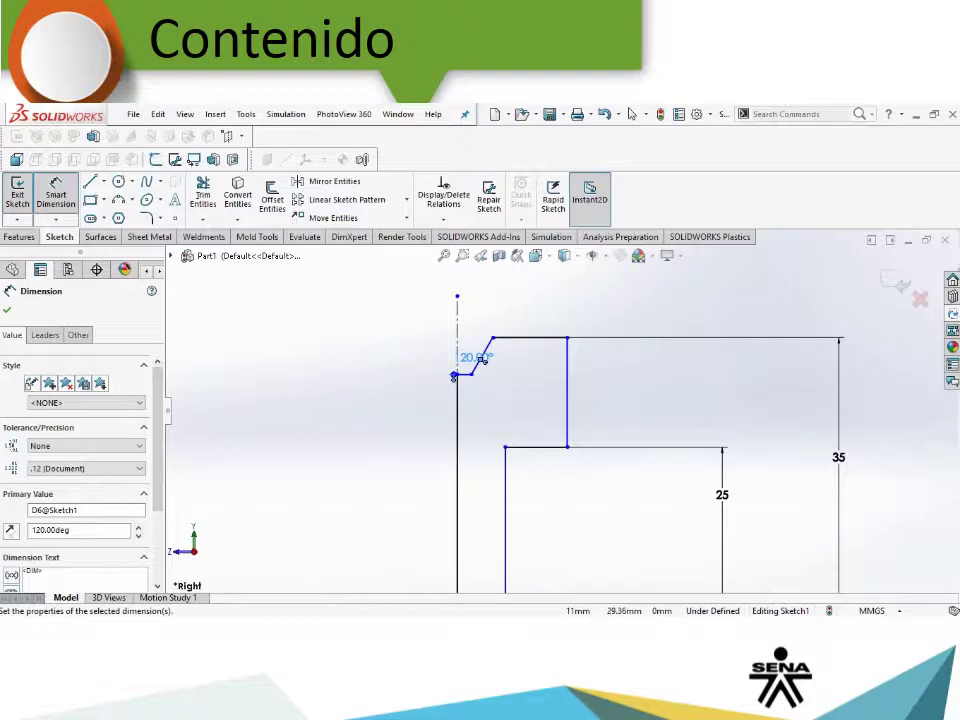
key(Escape)
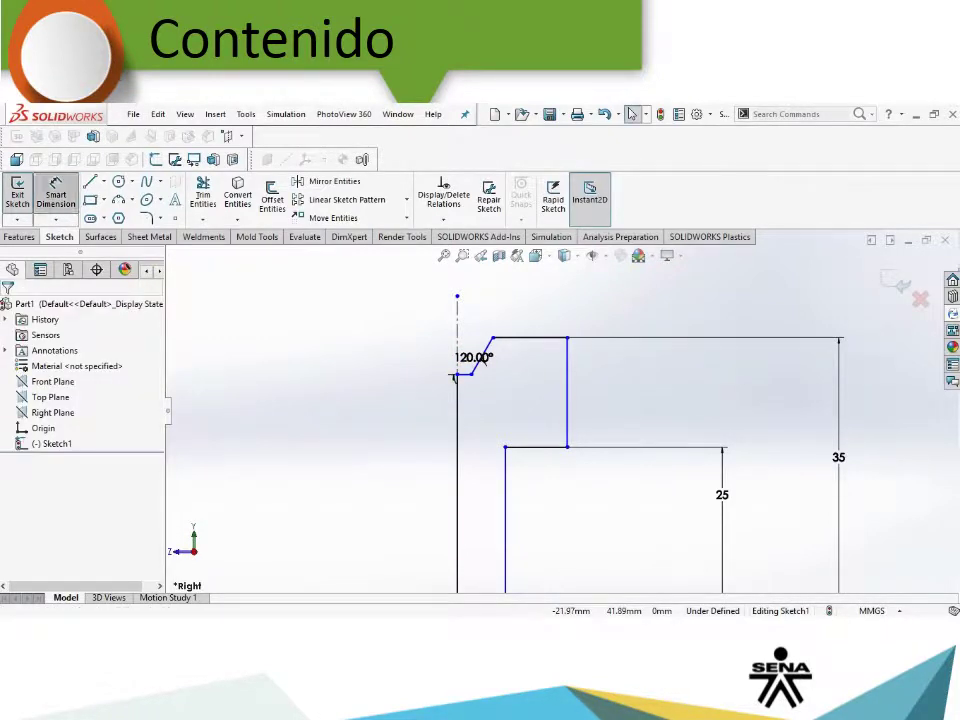
scroll(452, 372, down, 2)
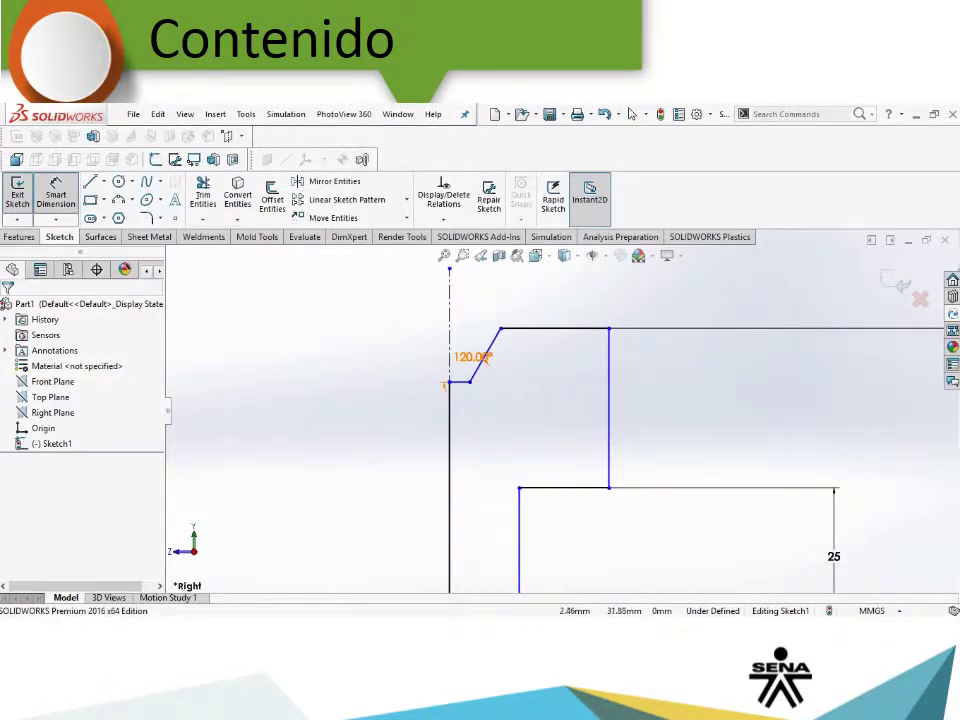
scroll(440, 385, down, 2)
Step: Set the short horizontal groove flat to 3 mm and fit the sketch in view
click(452, 388)
click(455, 401)
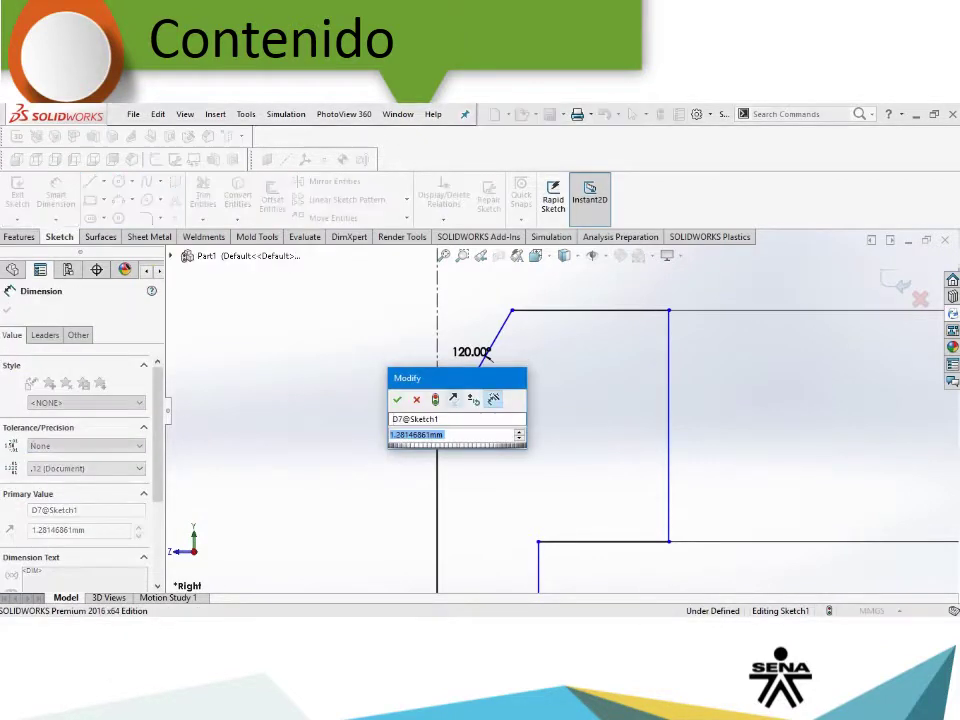
text(3.0)
key(Return)
key(f)
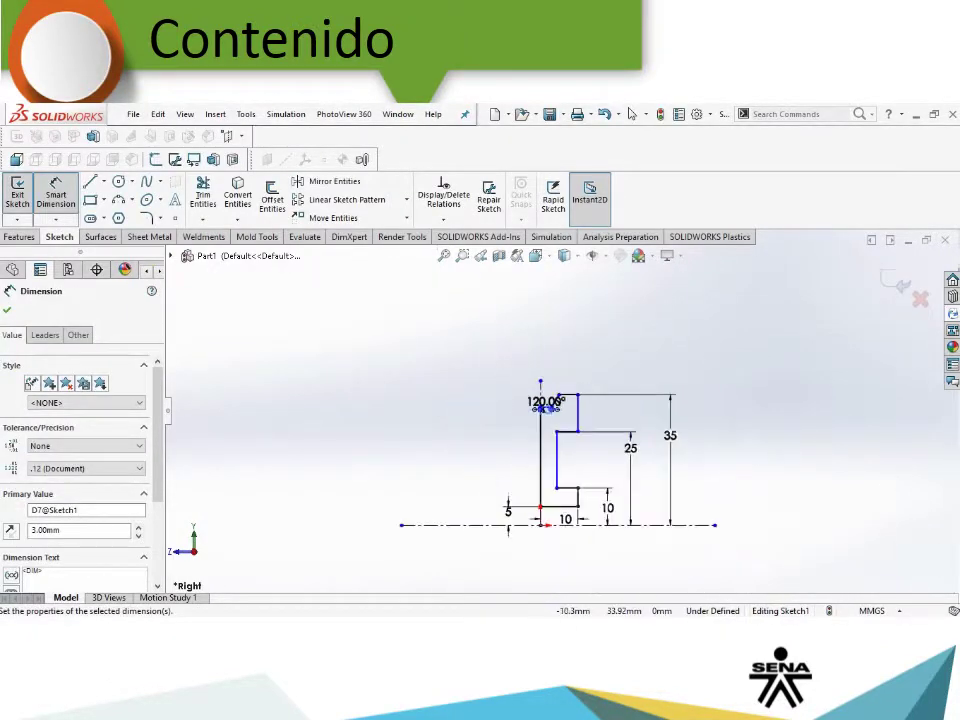
key(Escape)
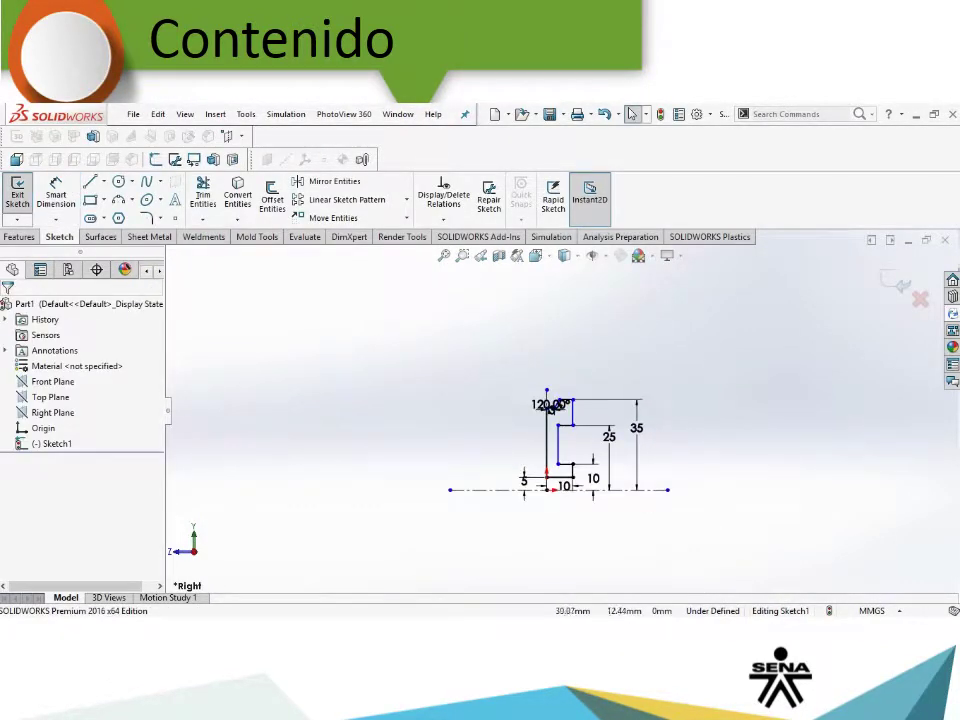
scroll(591, 445, down, 1)
scroll(591, 445, down, 3)
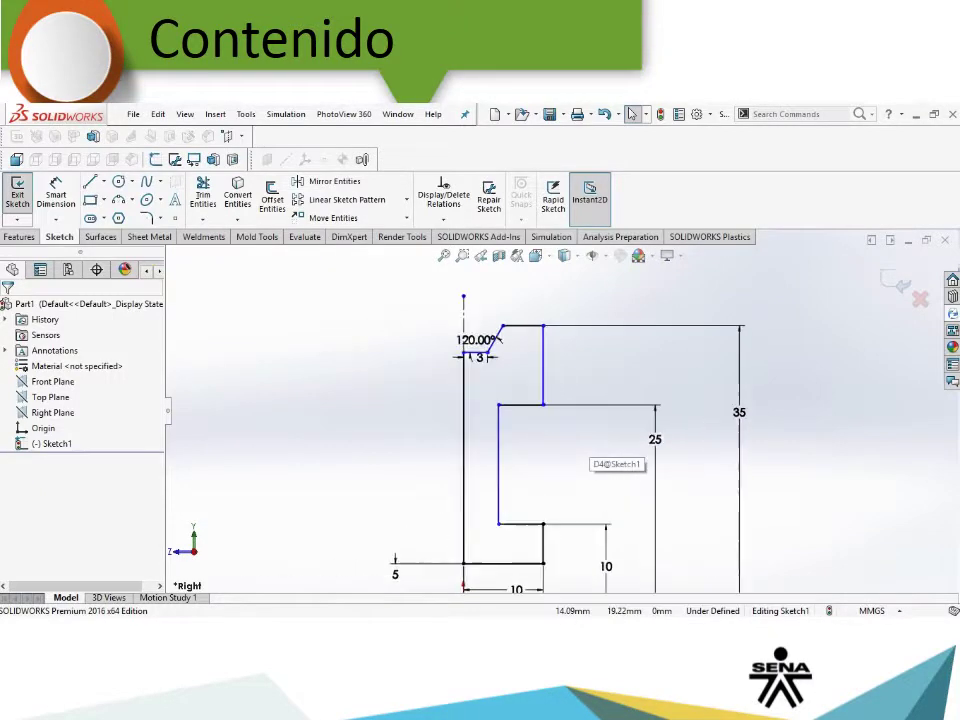
Step: Add a 3 mm offset dimension to the notch's inner vertical web line
click(56, 193)
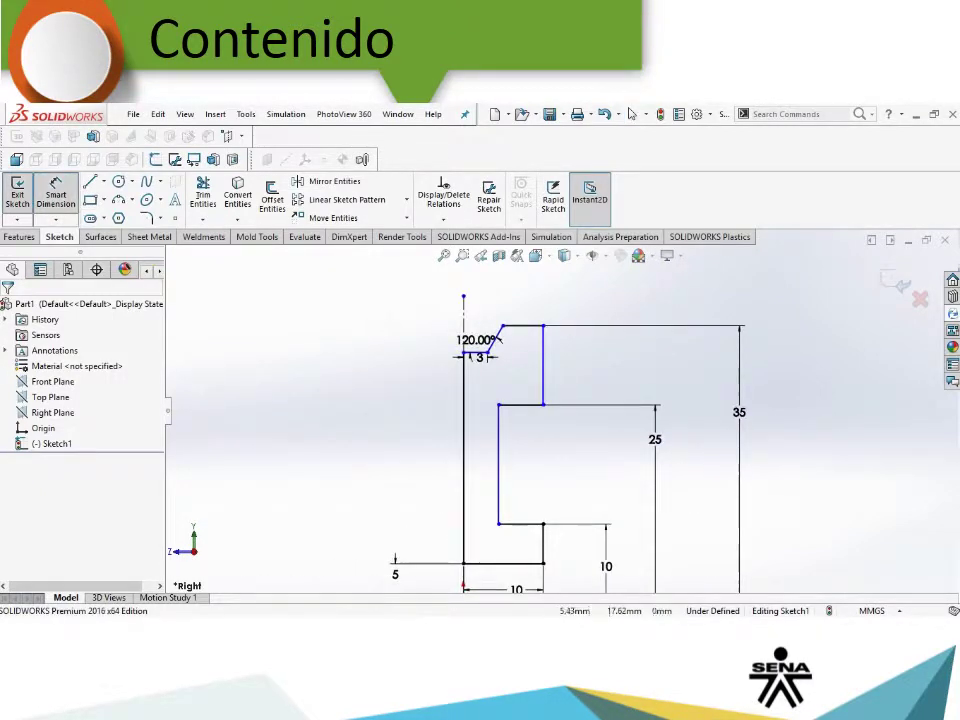
click(498, 465)
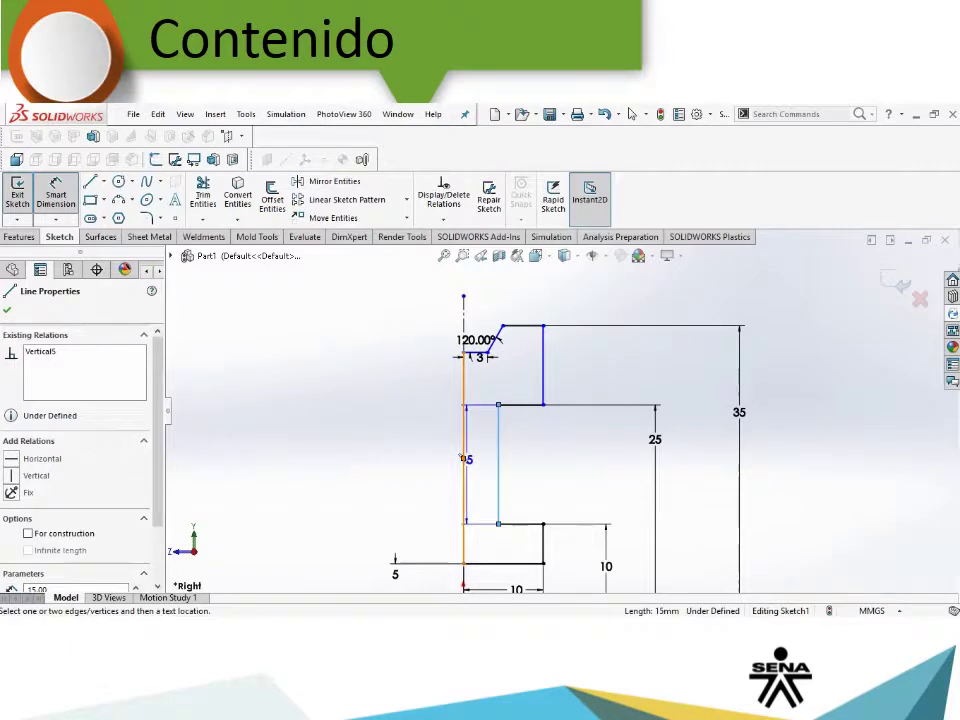
click(462, 460)
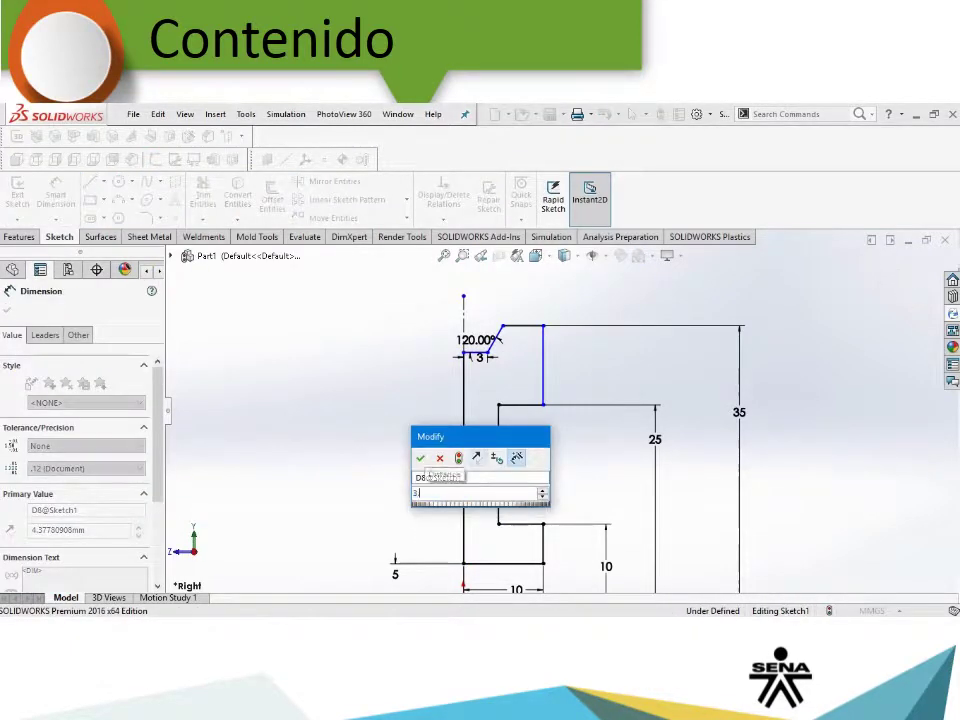
text(3)
key(Return)
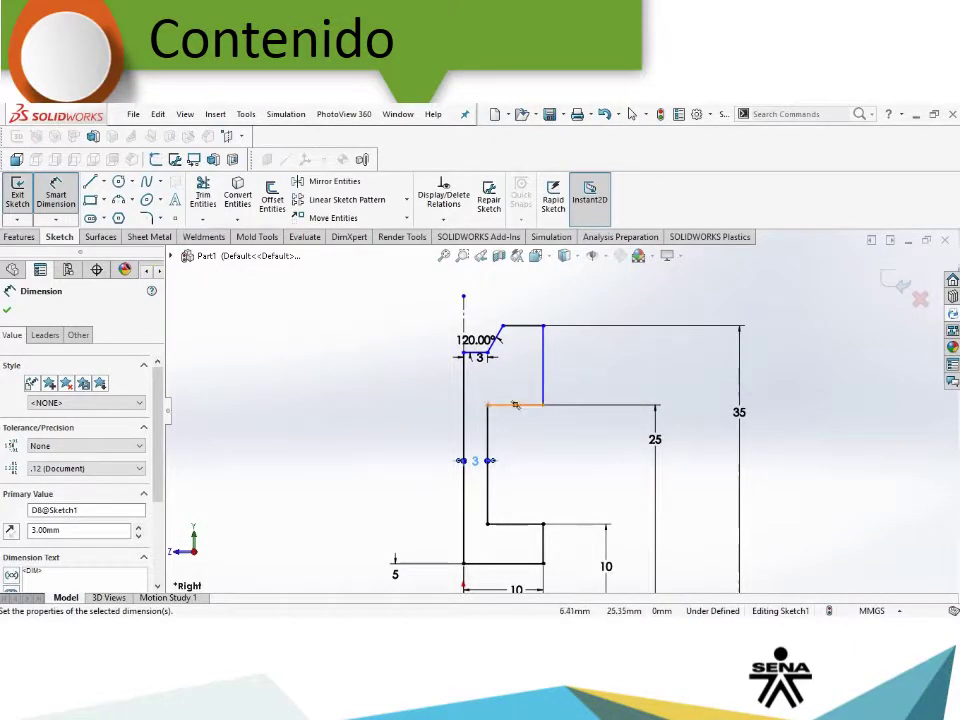
scroll(558, 408, up, 2)
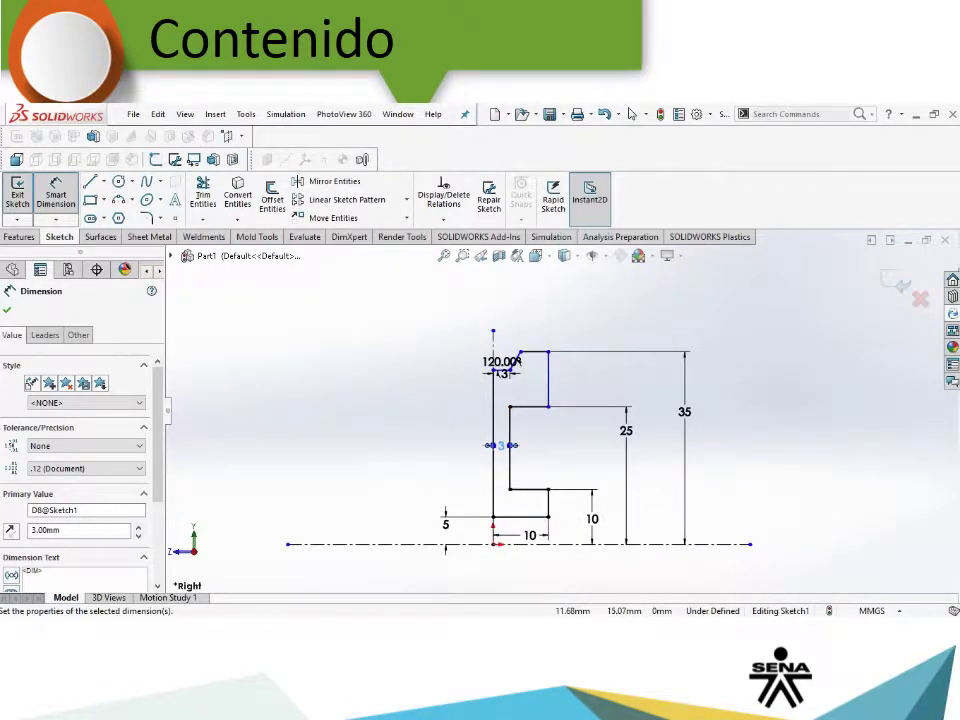
Step: Close the Dimension PropertyManager to return to the FeatureManager tree
click(632, 113)
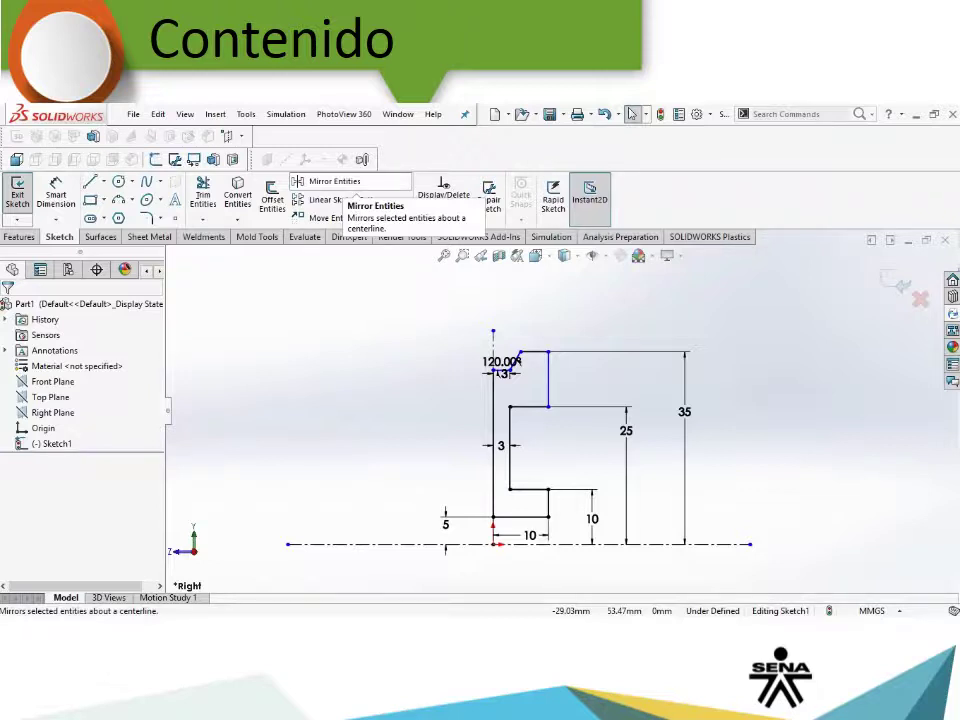
Step: Start Mirror Entities with the vertical centreline as the mirror line
click(330, 181)
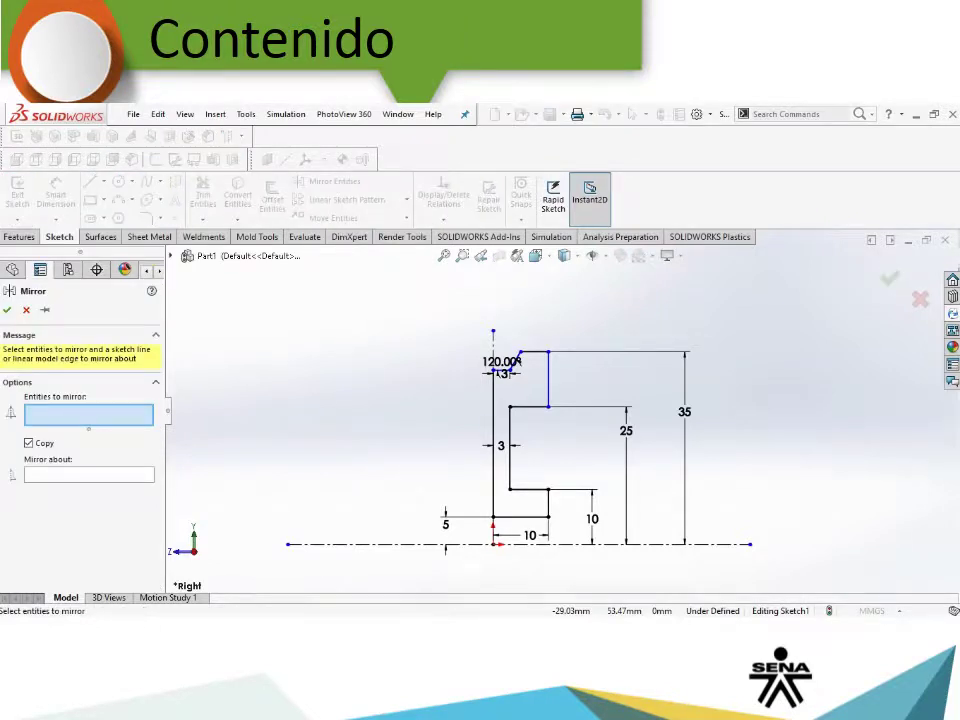
click(89, 474)
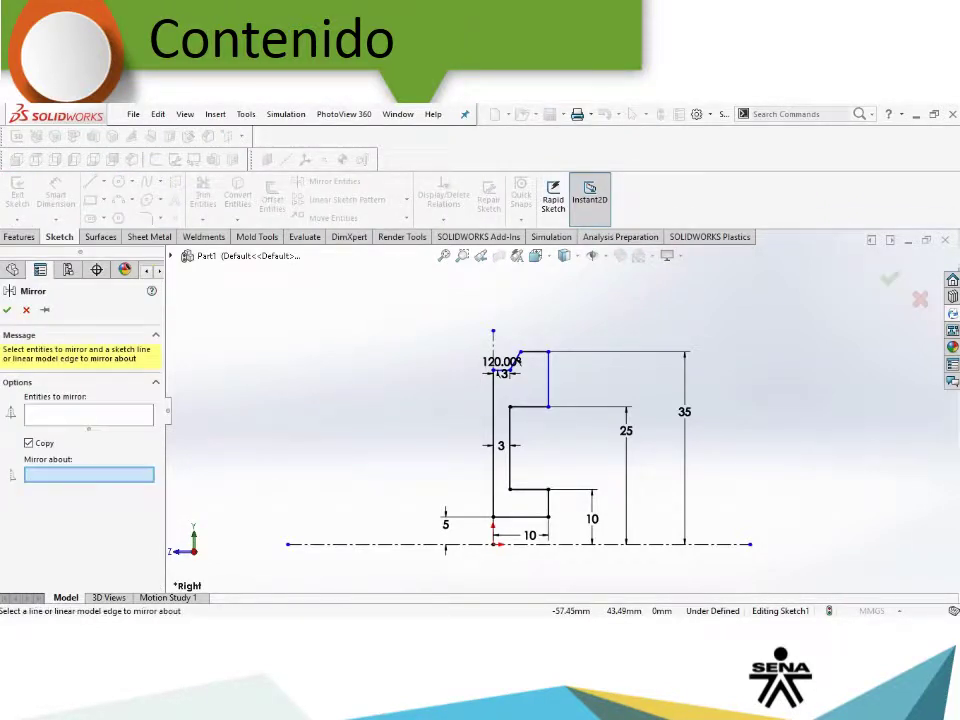
click(493, 458)
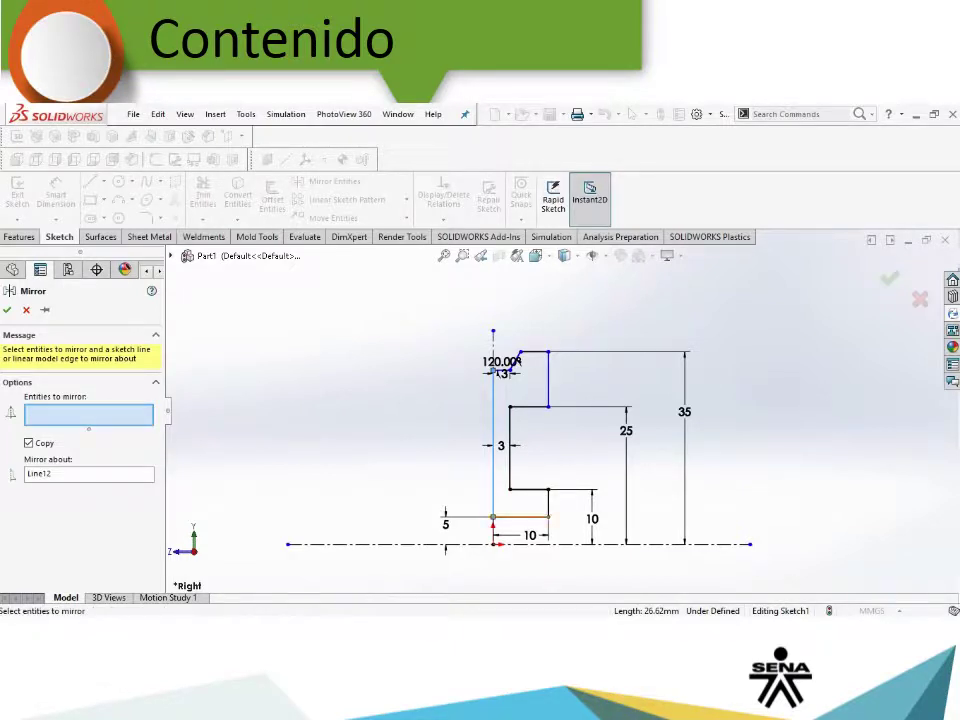
Step: Mirror all the half-profile lines, including the groove wall and groove bottom, across the centreline
click(520, 517)
click(548, 503)
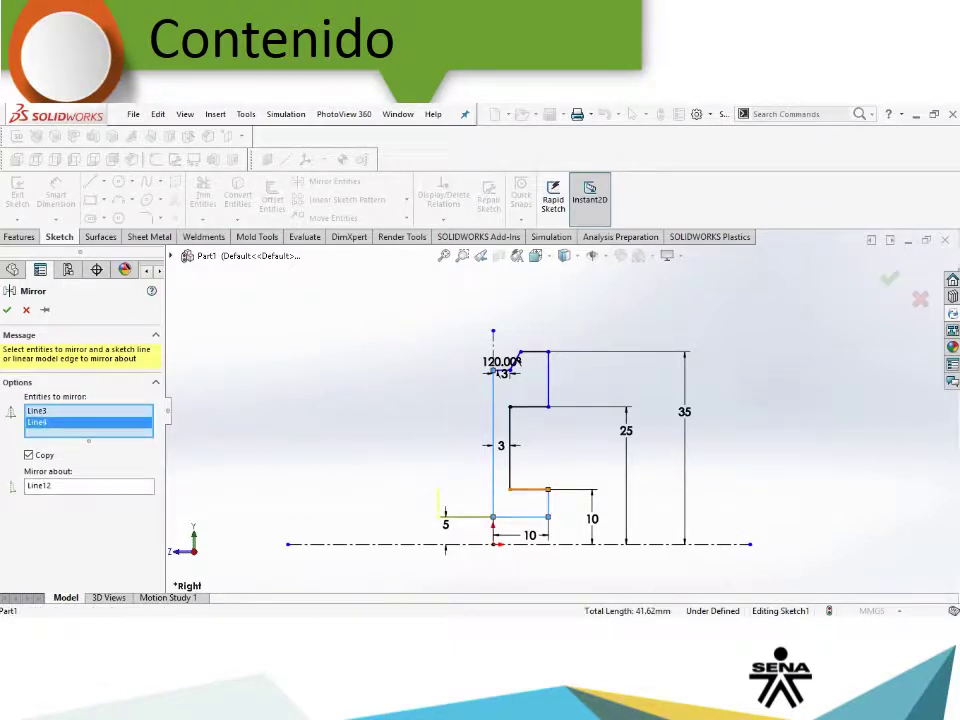
click(530, 489)
click(510, 448)
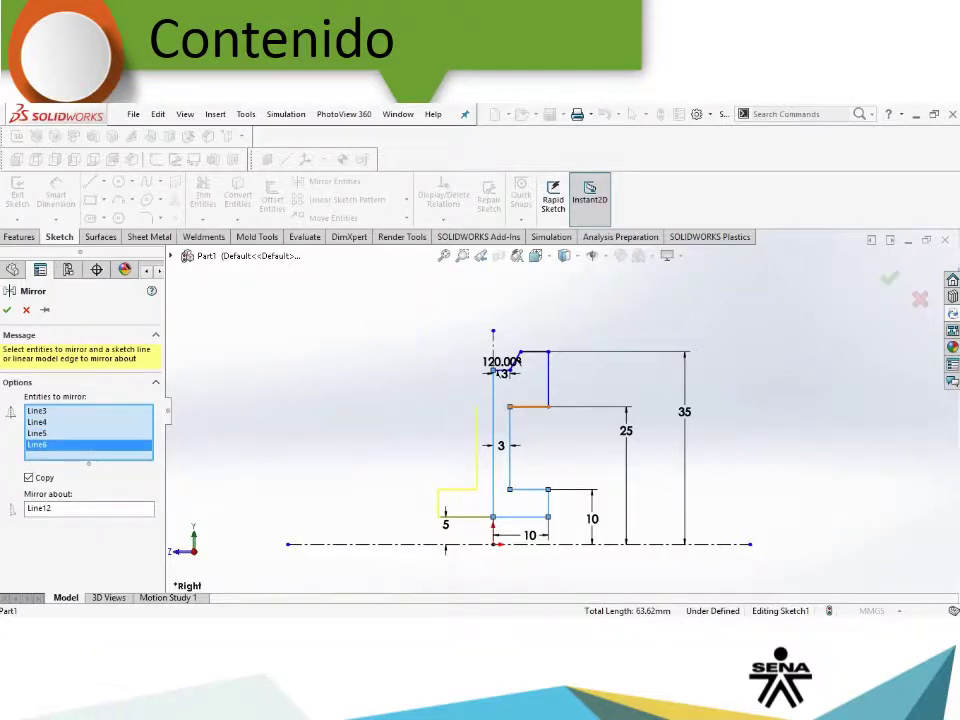
click(530, 406)
click(548, 380)
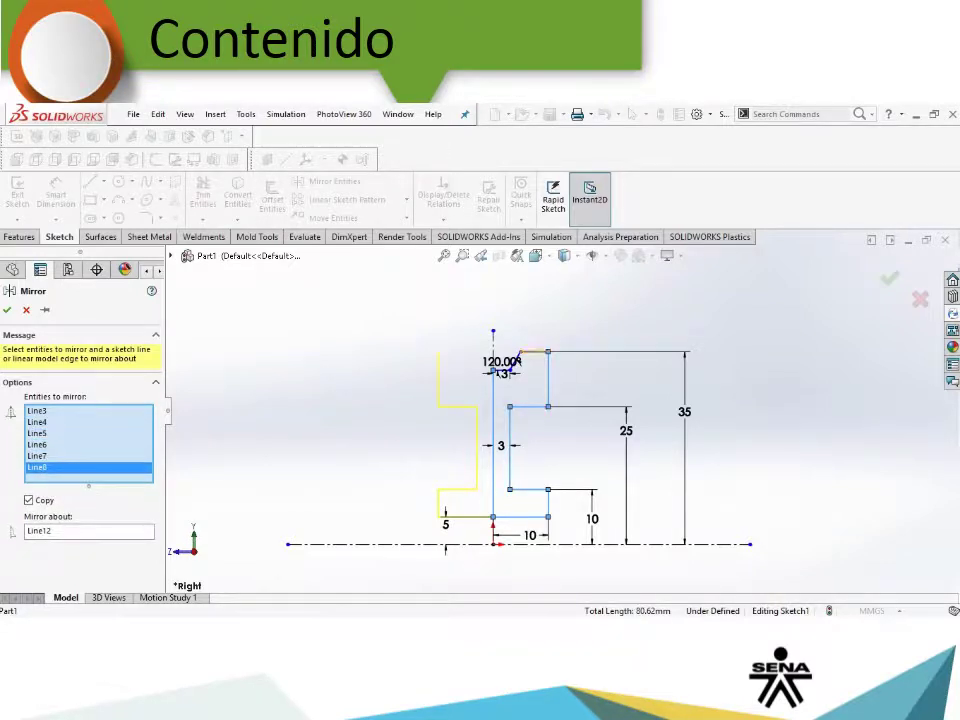
click(514, 366)
scroll(514, 366, down, 4)
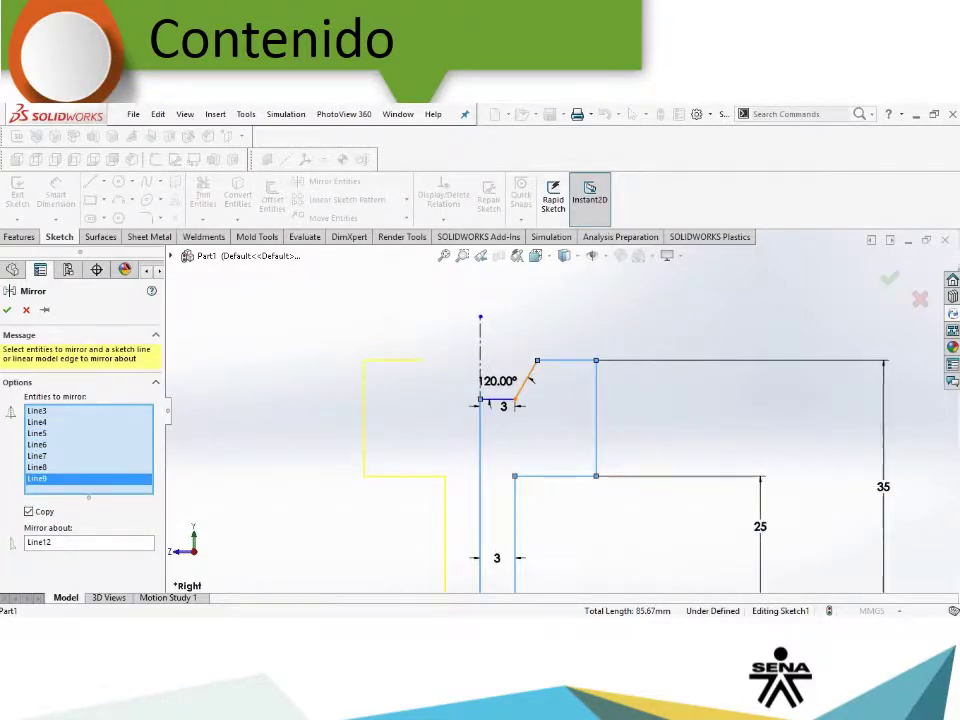
click(528, 382)
click(500, 400)
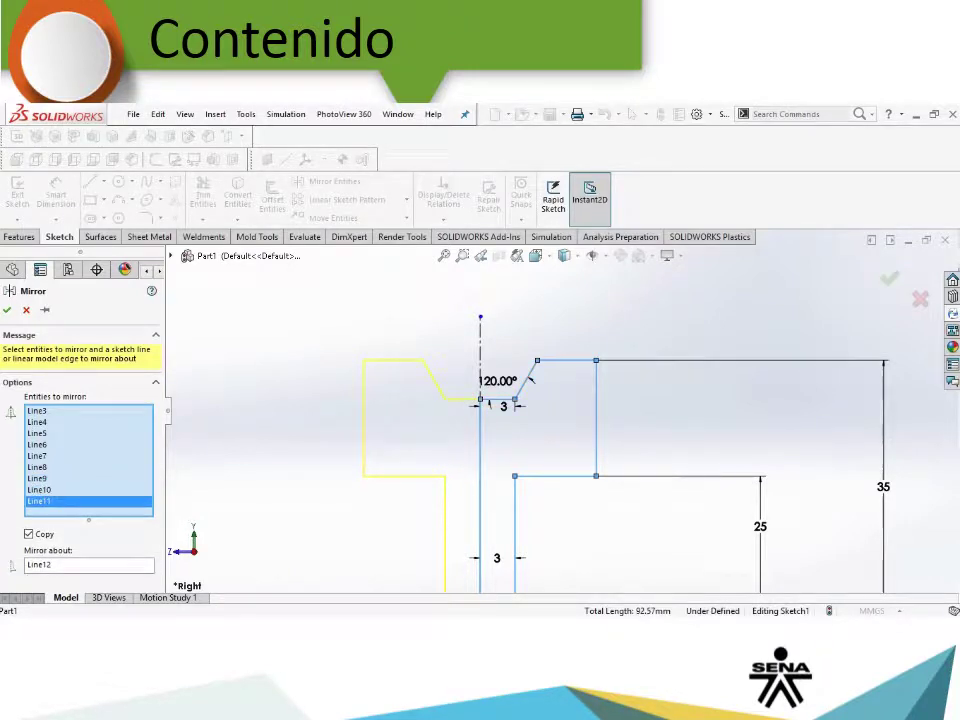
key(Return)
scroll(432, 378, up, 3)
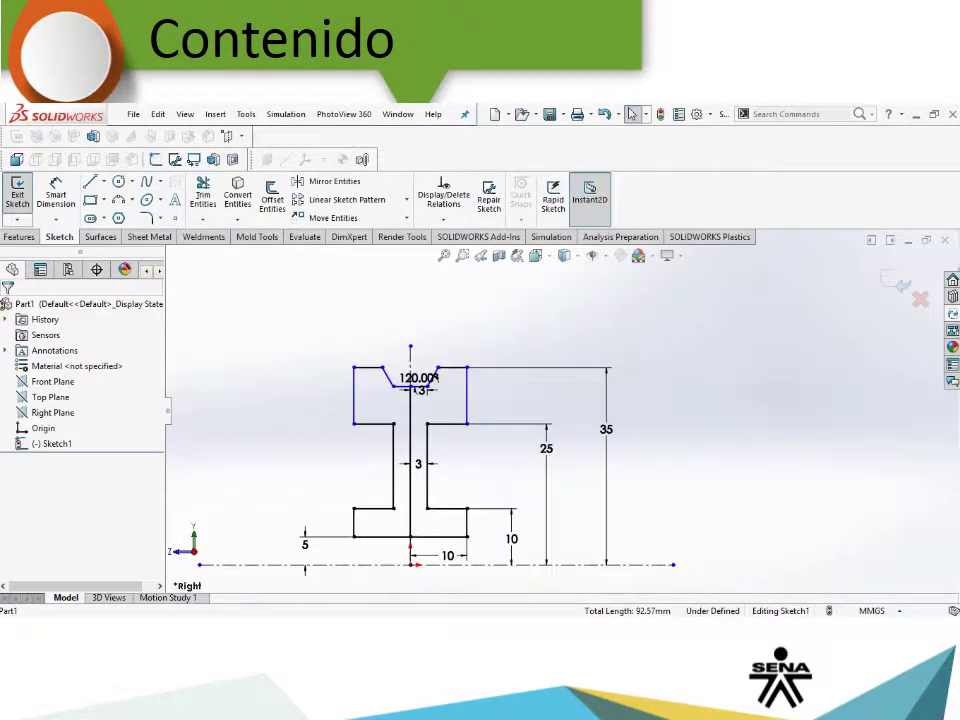
scroll(436, 378, up, 1)
scroll(445, 320, down, 2)
scroll(447, 312, down, 1)
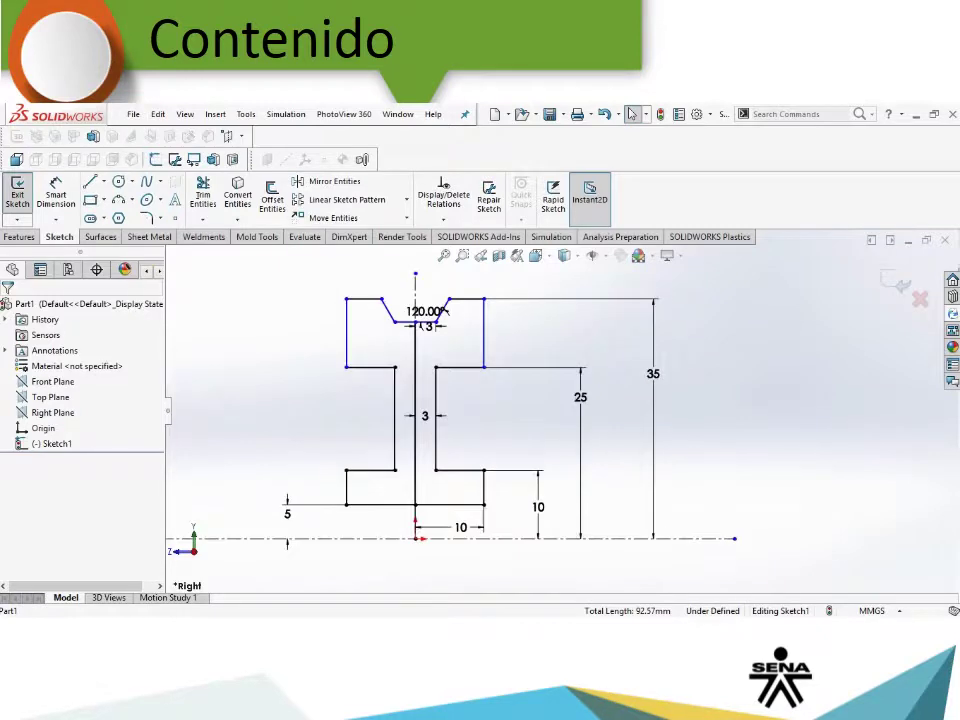
scroll(554, 416, up, 1)
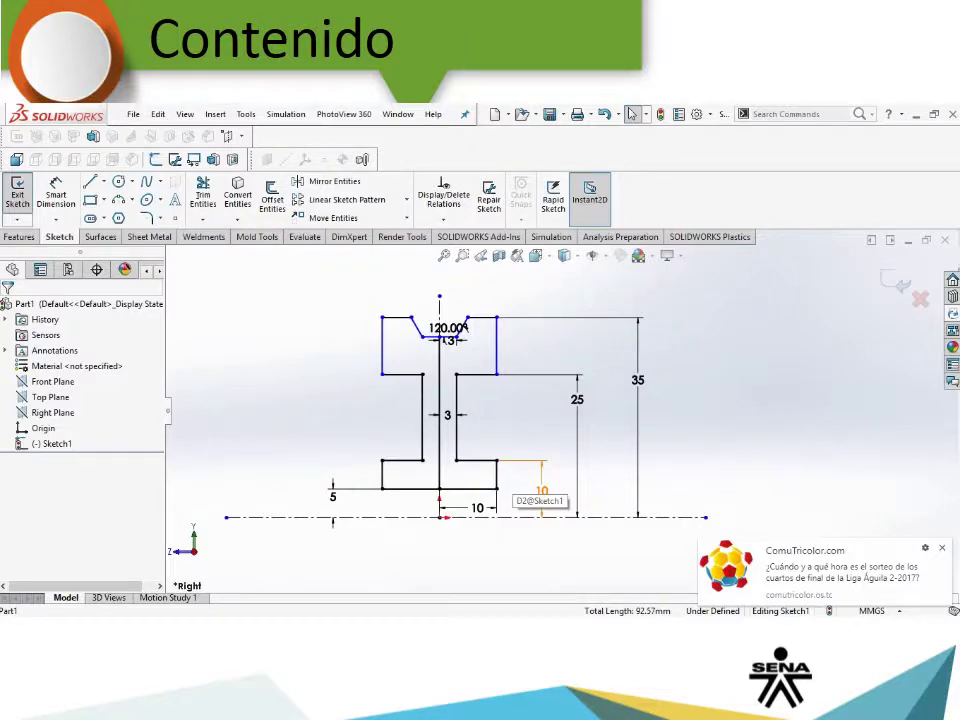
scroll(552, 250, down, 2)
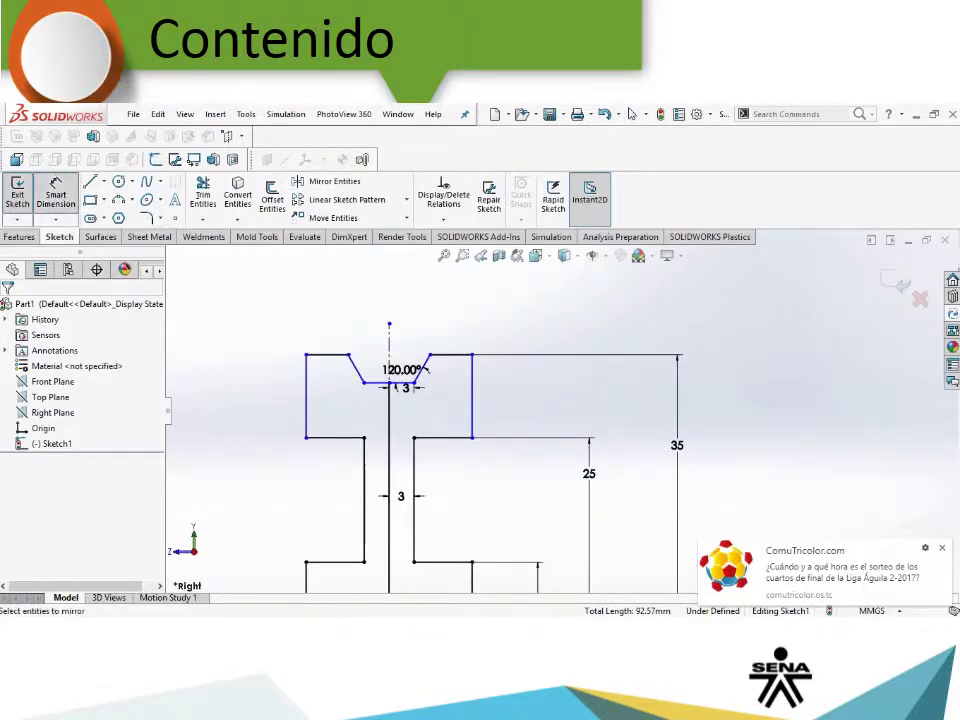
click(355, 368)
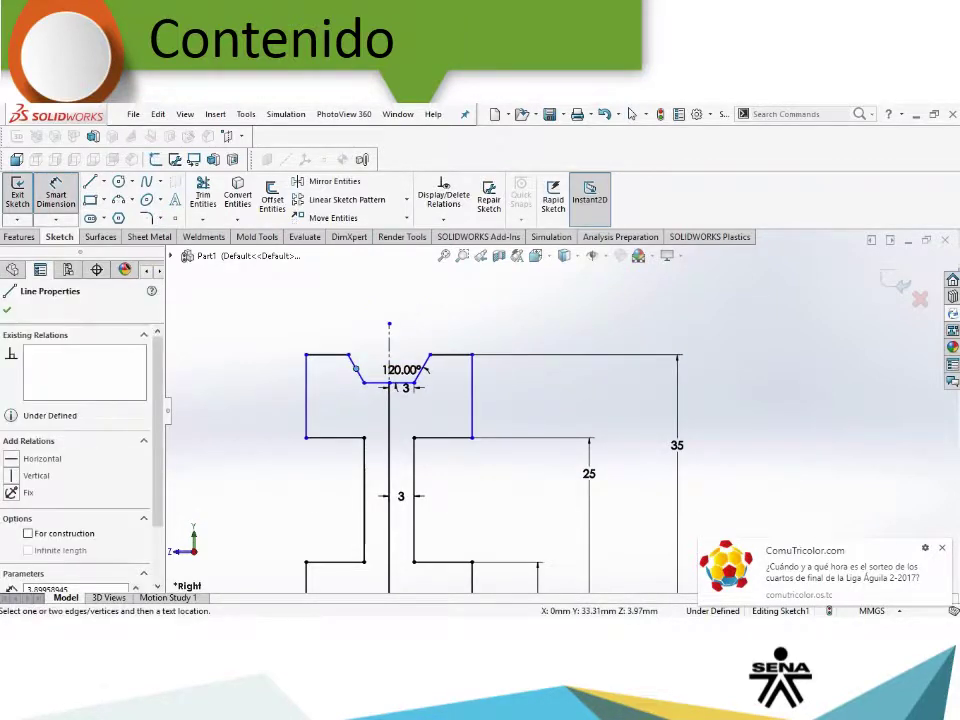
click(356, 368)
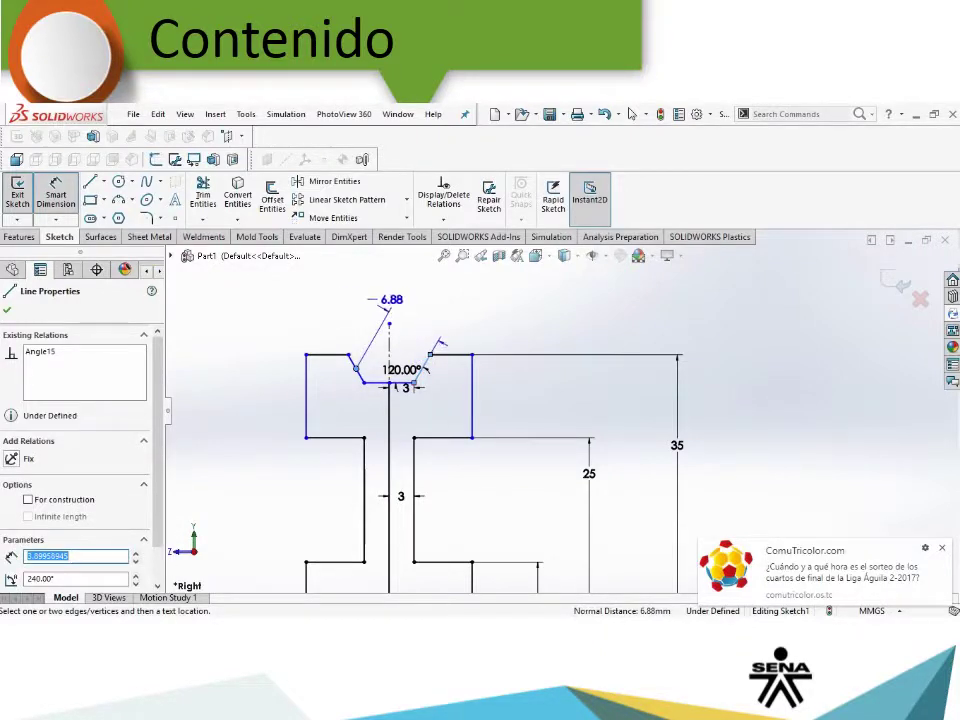
click(632, 113)
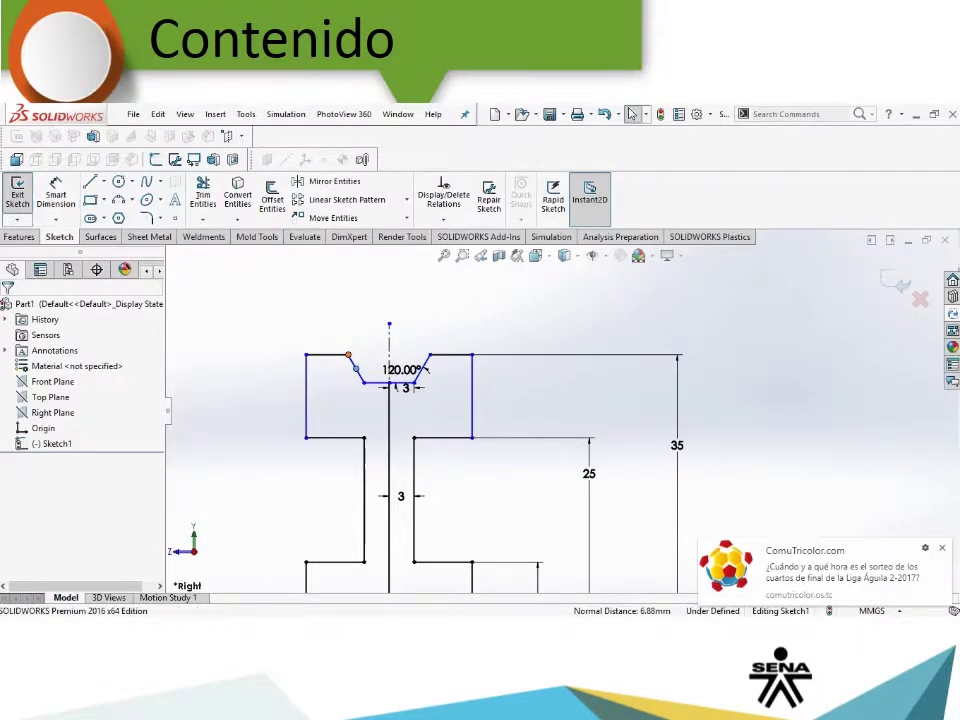
key(d)
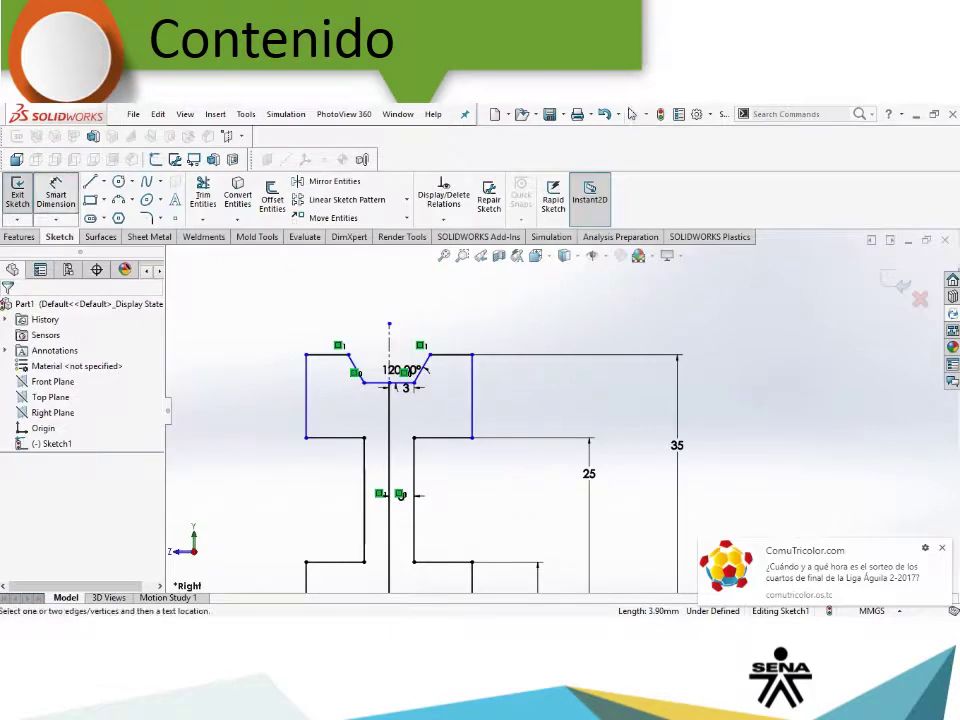
scroll(315, 334, up, 3)
click(400, 405)
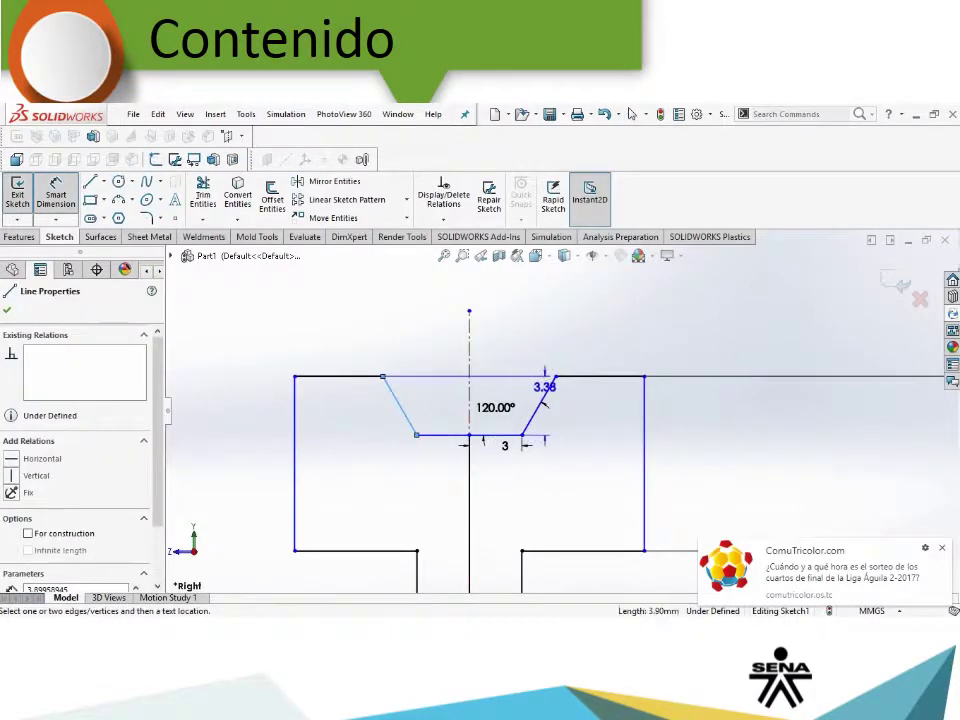
click(544, 404)
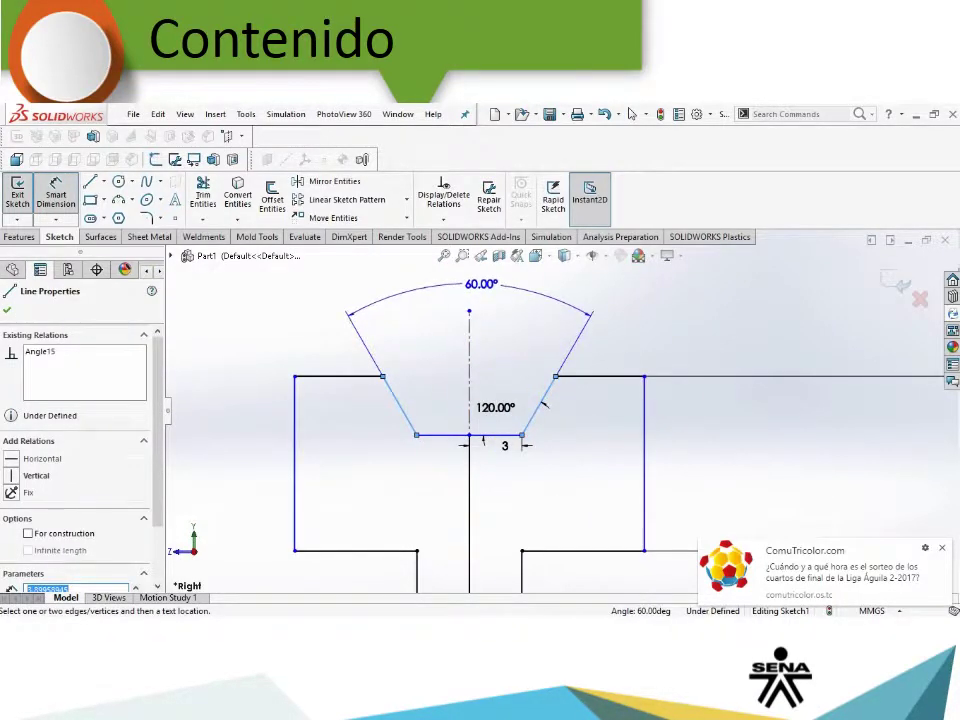
click(544, 404)
key(Escape)
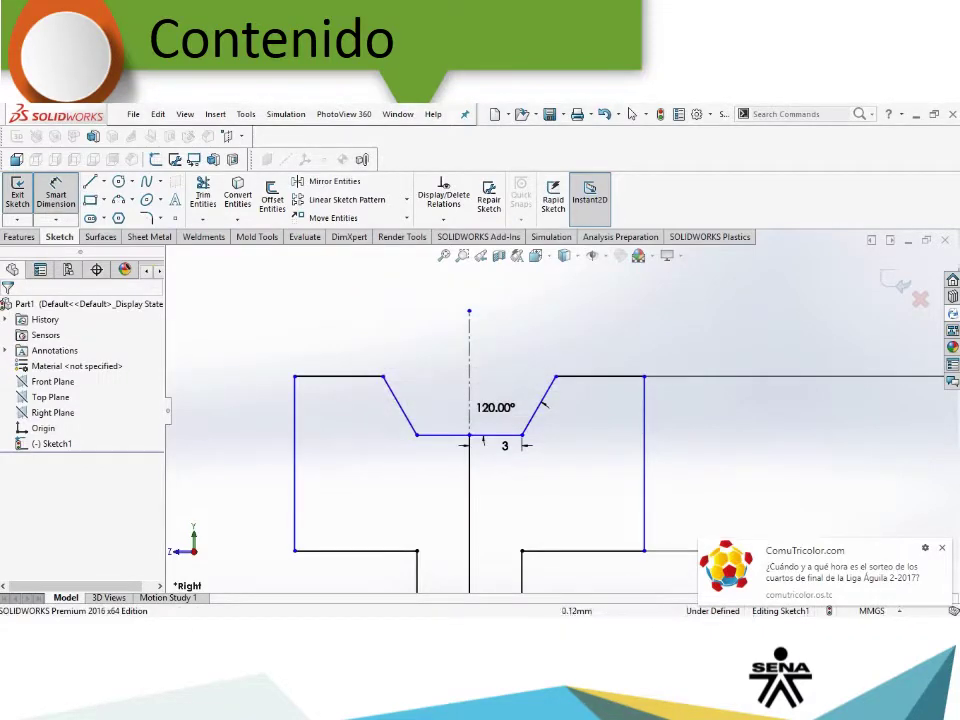
scroll(544, 404, down, 3)
scroll(544, 404, down, 3)
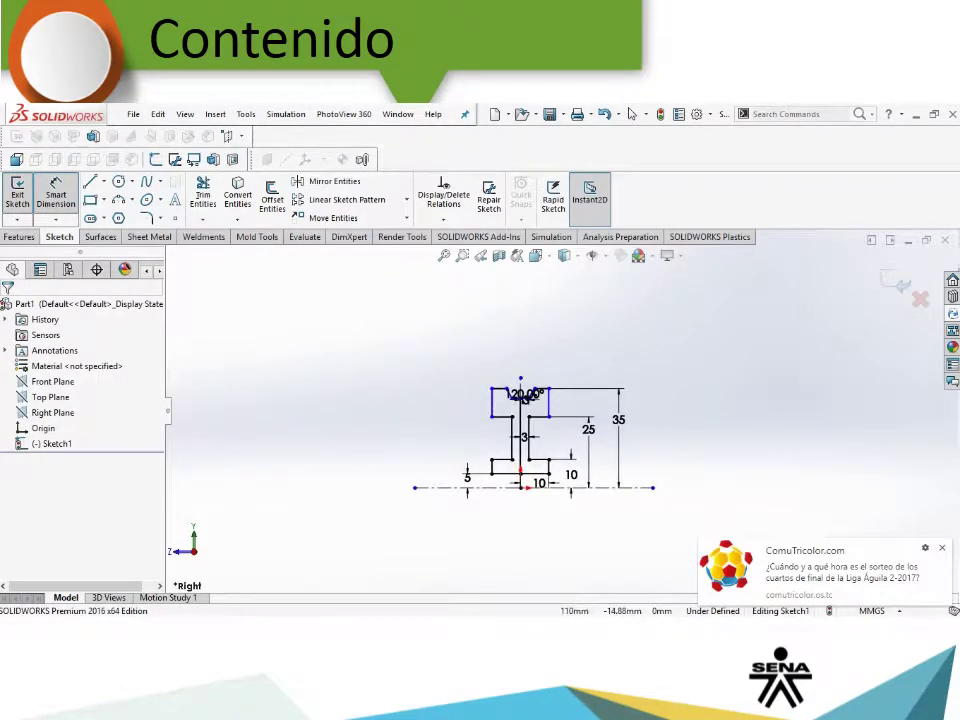
scroll(740, 440, up, 1)
scroll(740, 440, up, 3)
scroll(560, 430, down, 1)
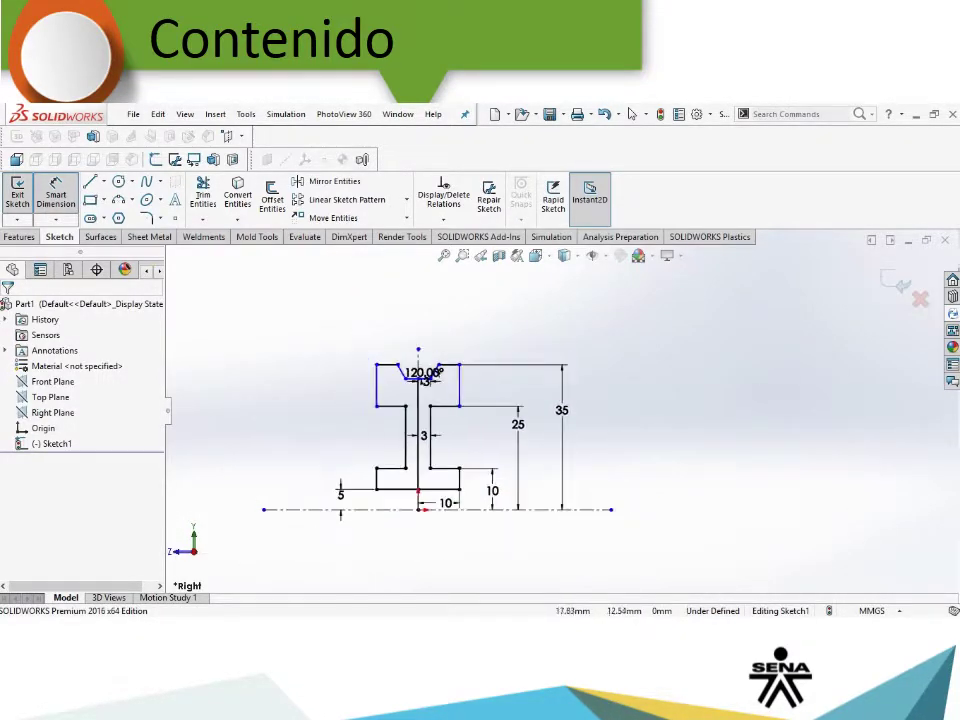
scroll(408, 470, up, 2)
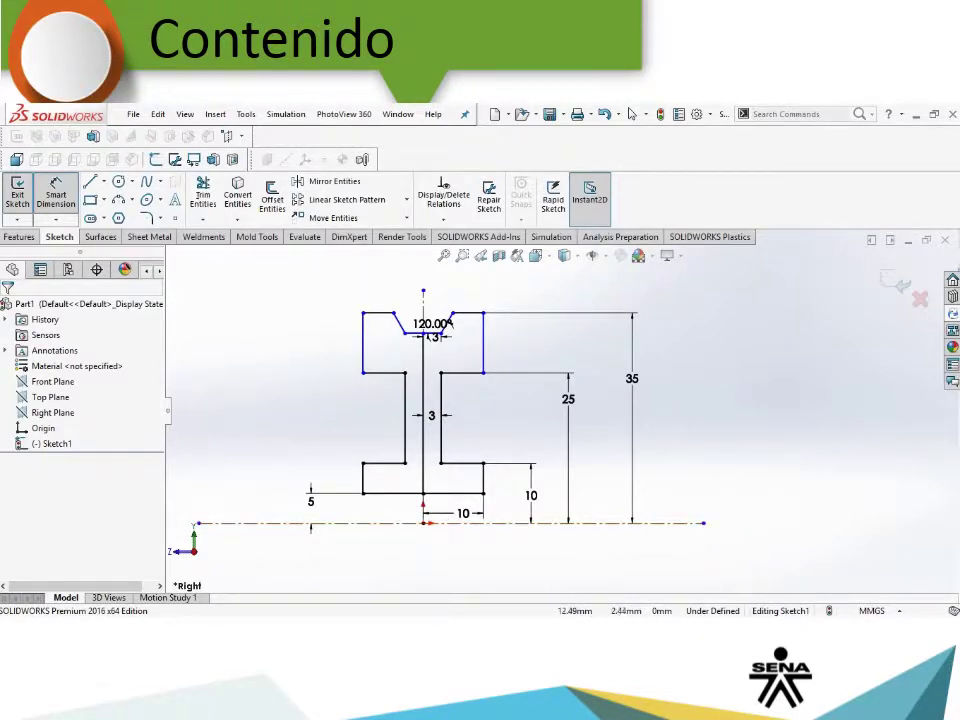
scroll(569, 414, up, 2)
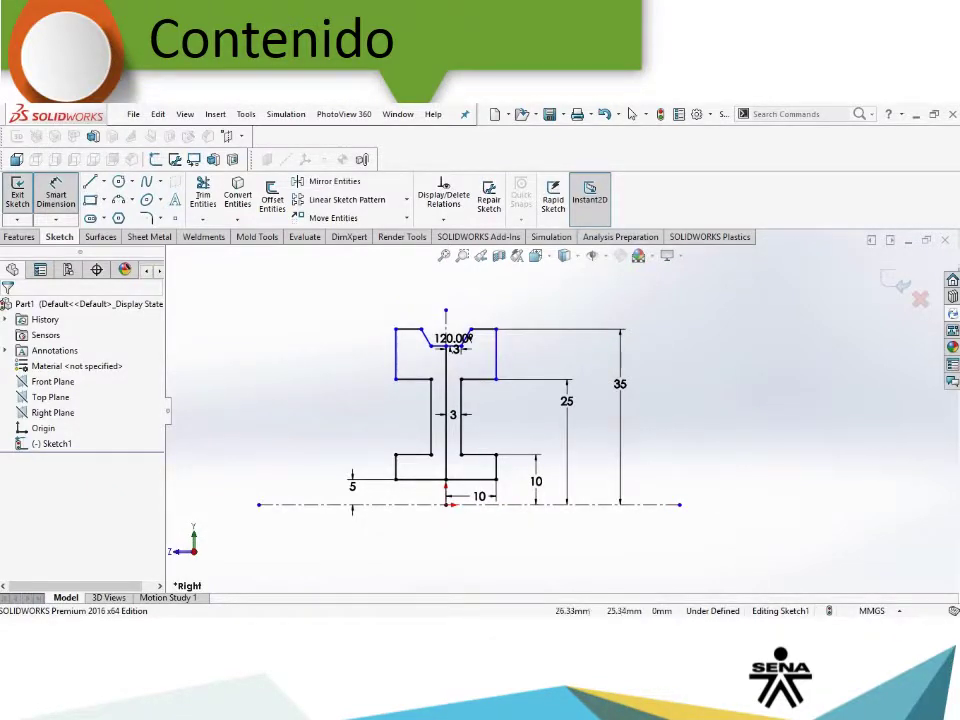
scroll(461, 376, down, 1)
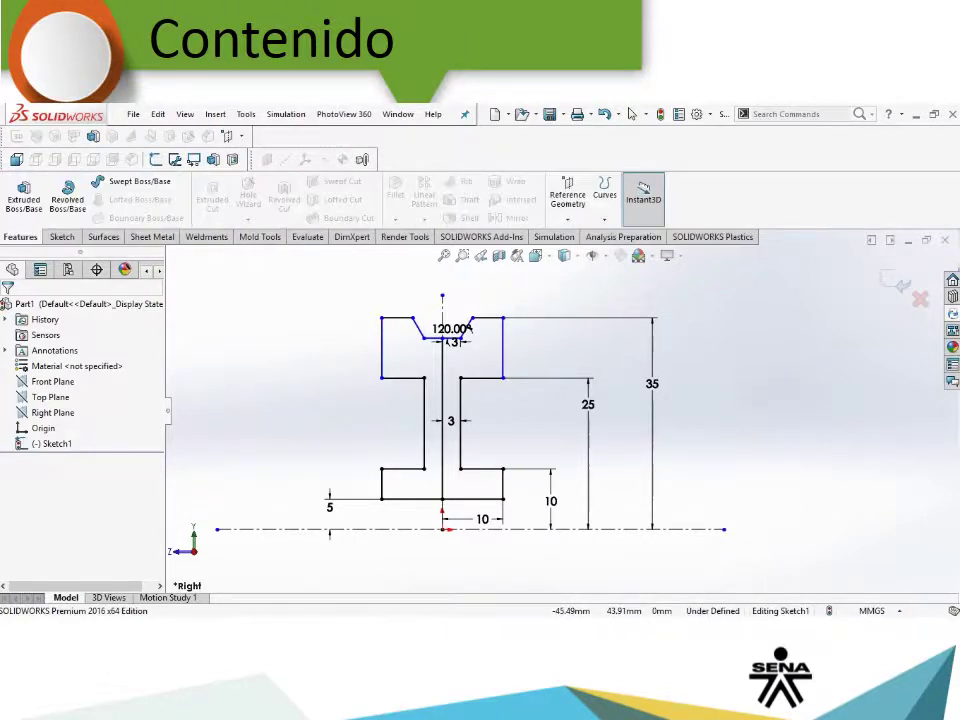
click(67, 195)
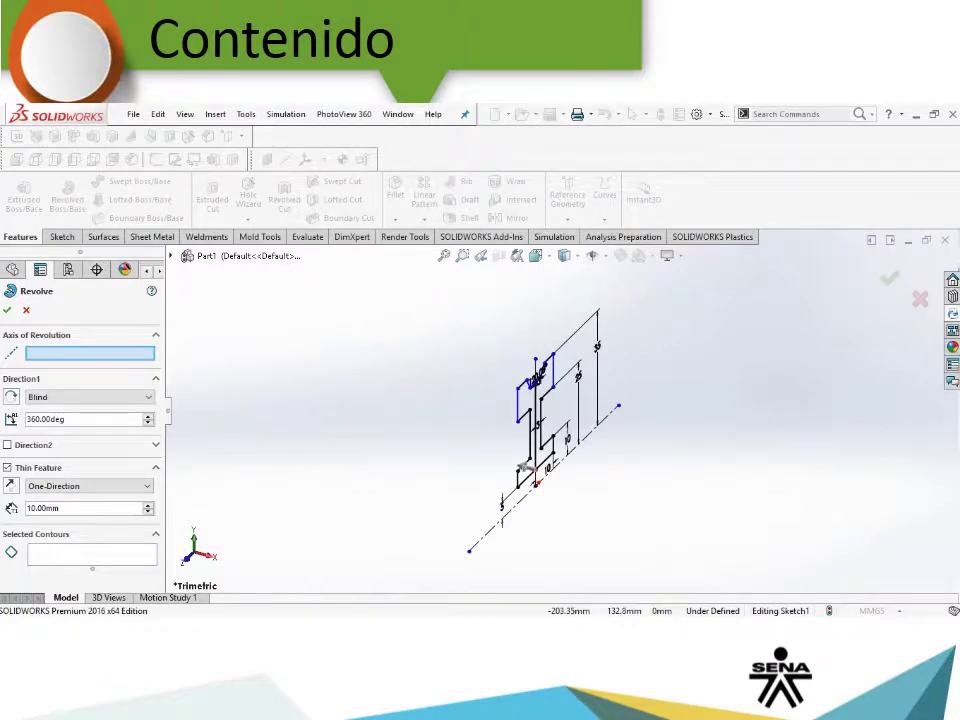
click(545, 470)
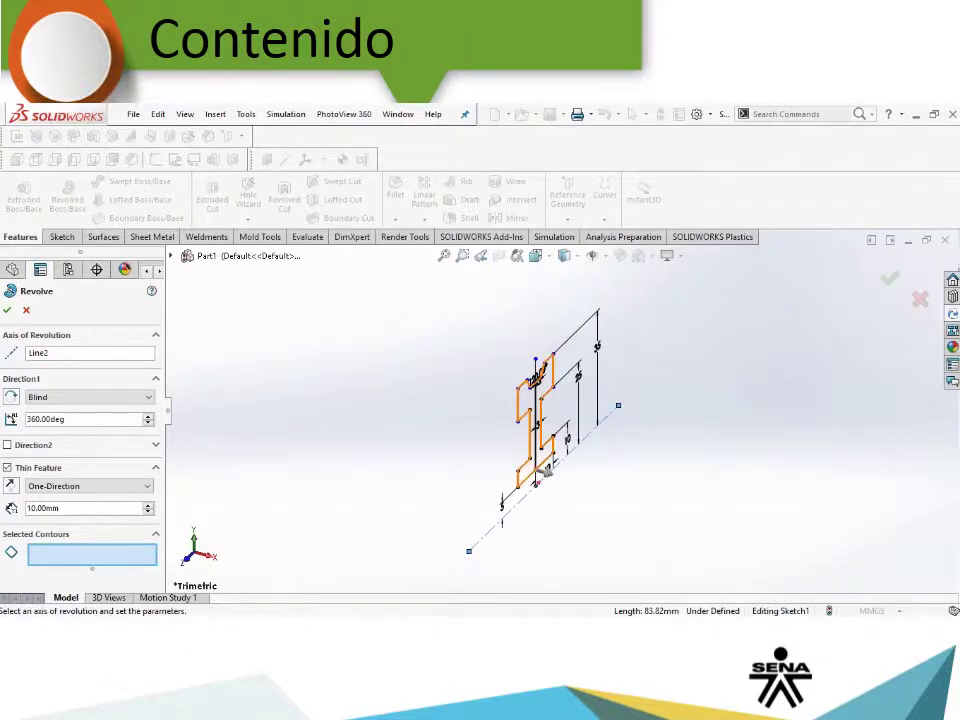
click(548, 470)
click(546, 423)
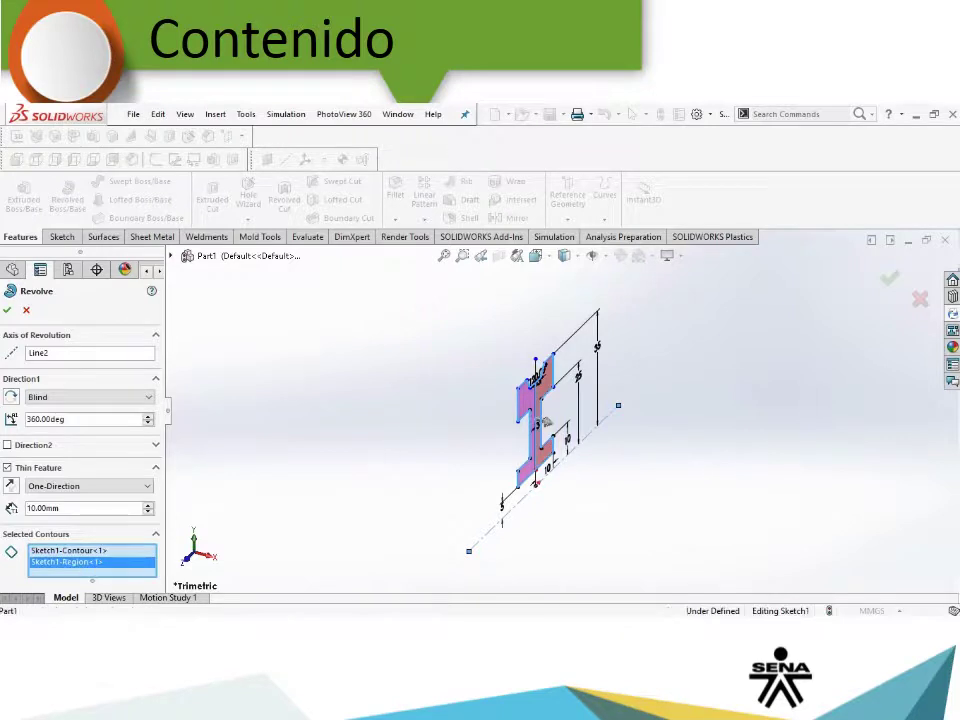
click(546, 423)
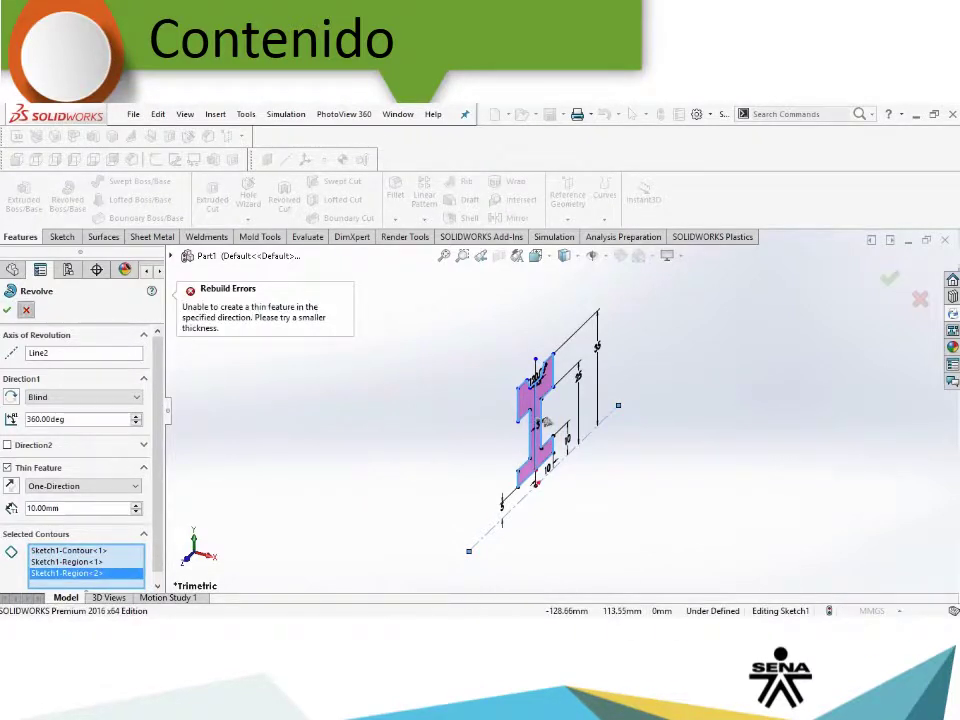
click(26, 310)
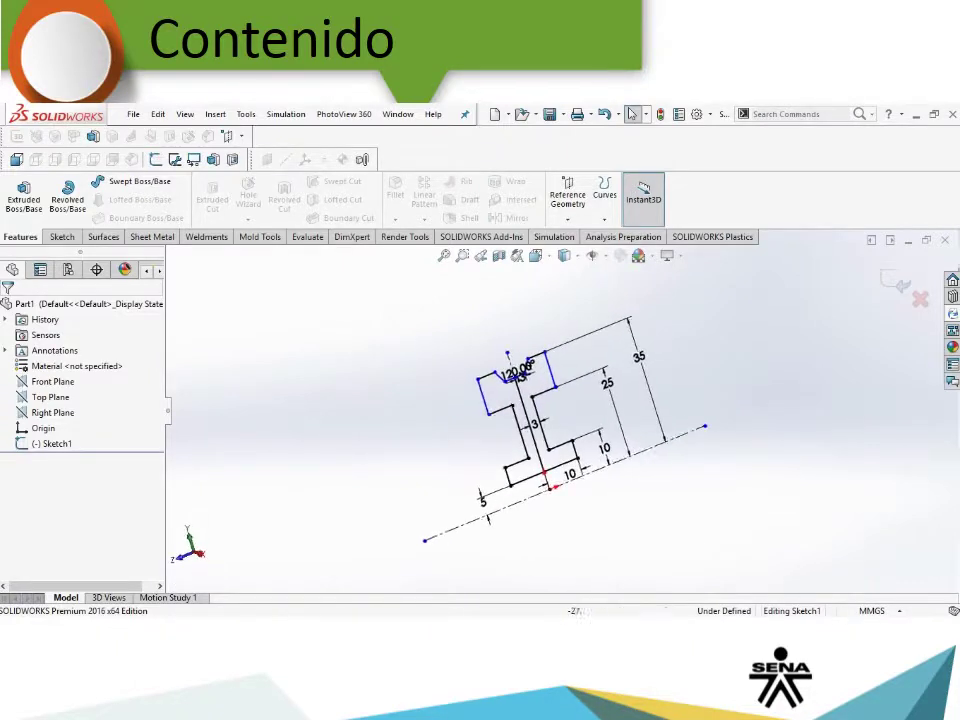
Step: Return to a flat side view of the sketch and start a 360° Blind revolve about the centreline
key(Left)
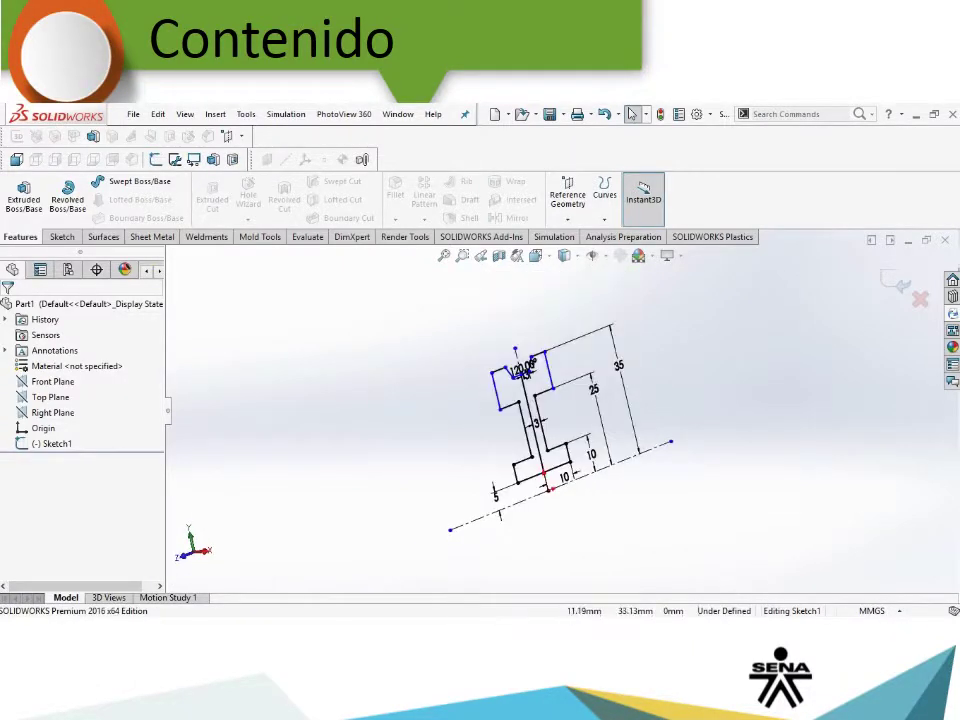
key(ctrl+8)
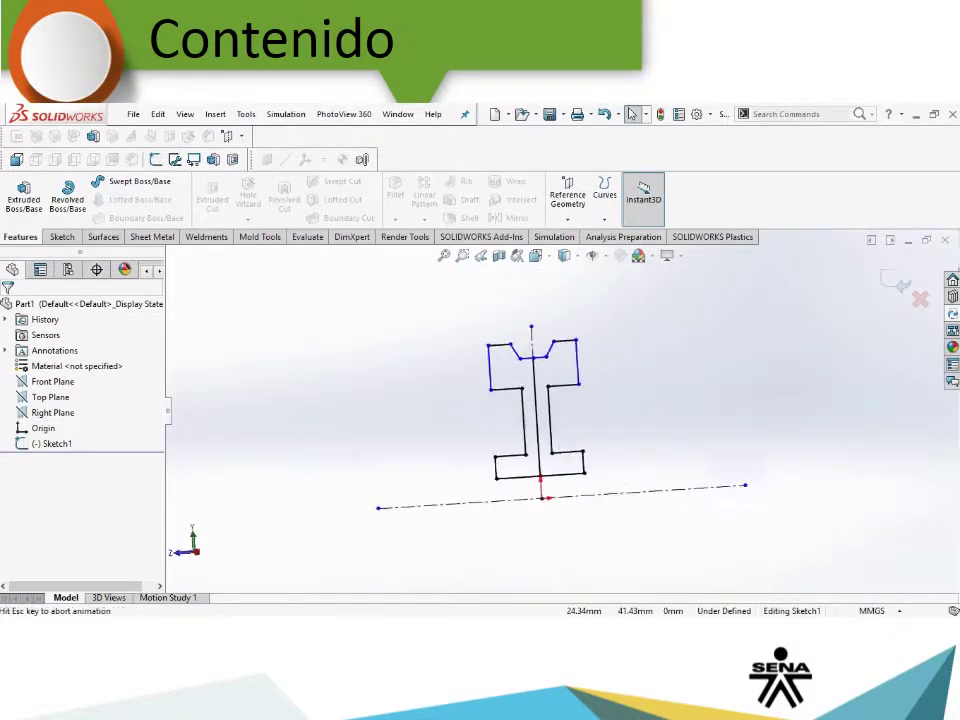
click(540, 415)
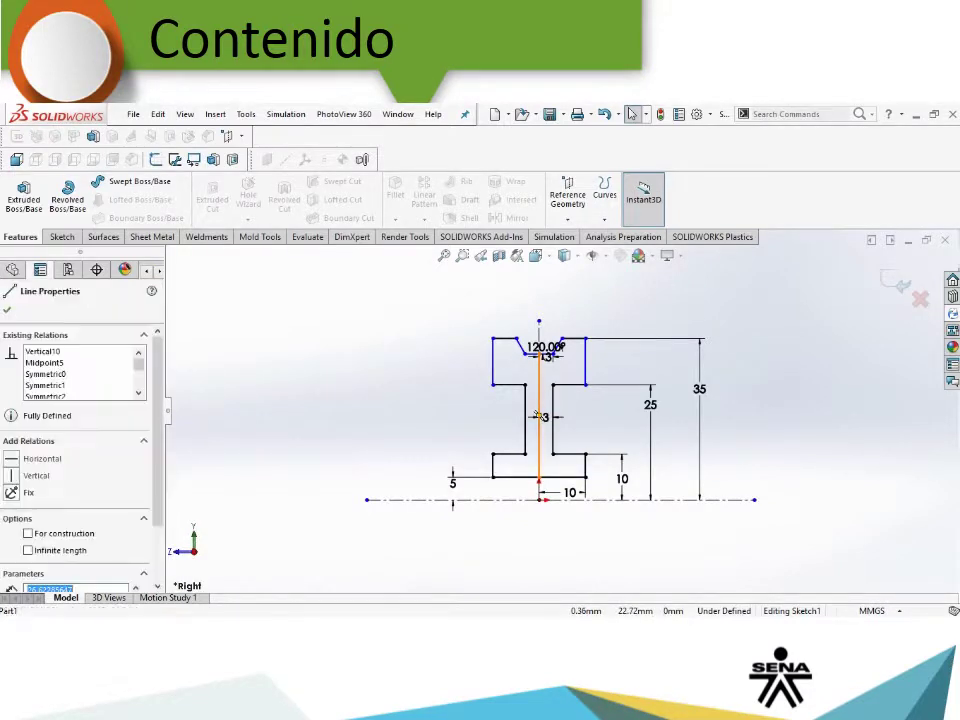
key(Escape)
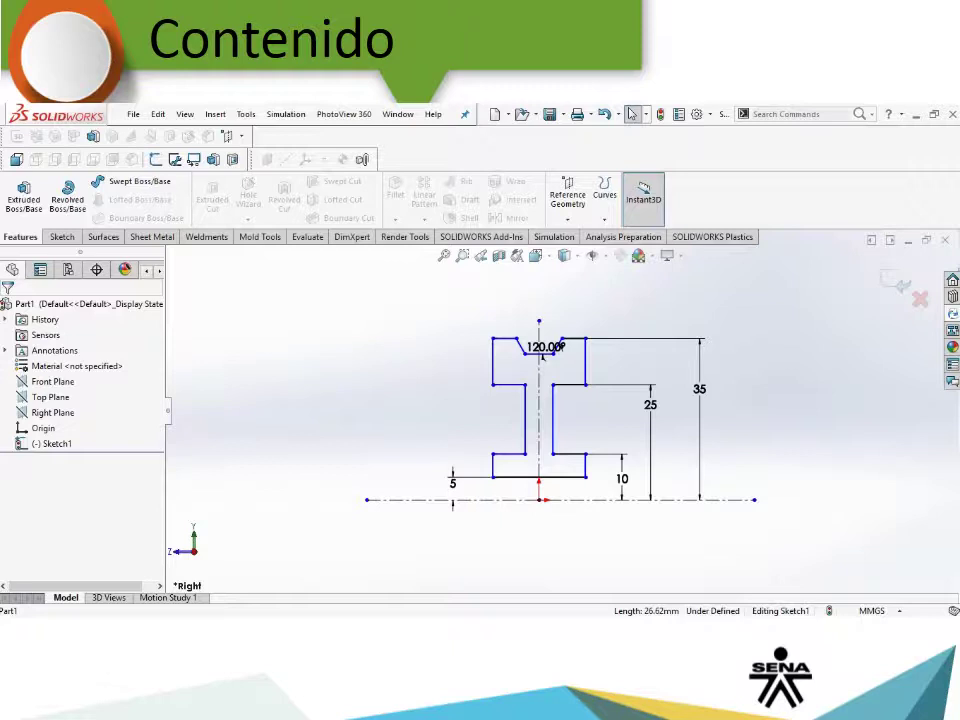
middle_drag(542, 356, 543, 356)
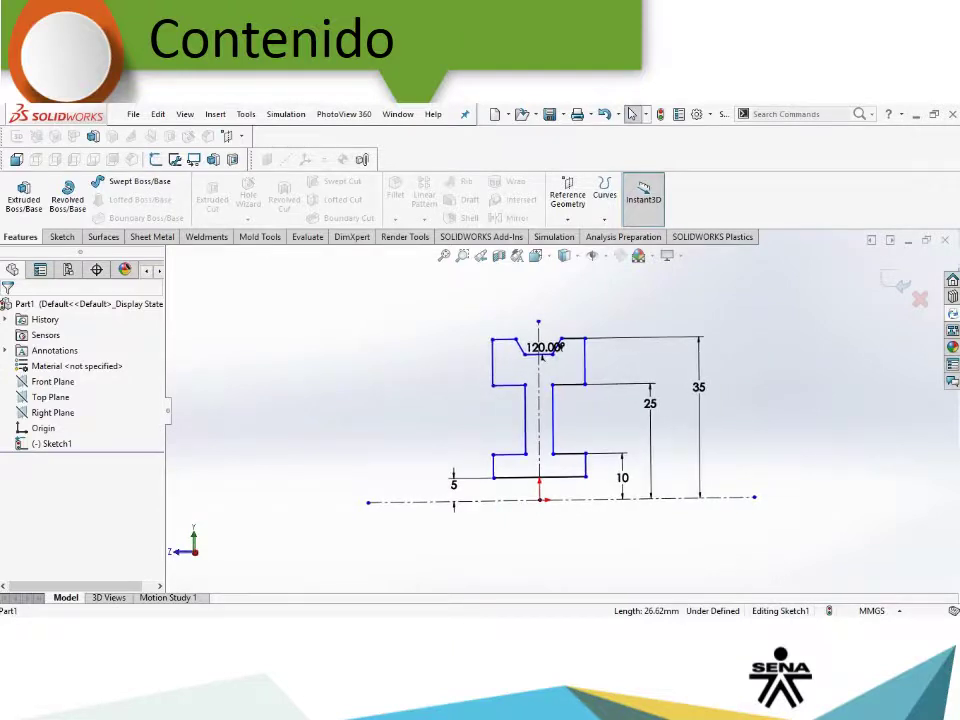
click(67, 195)
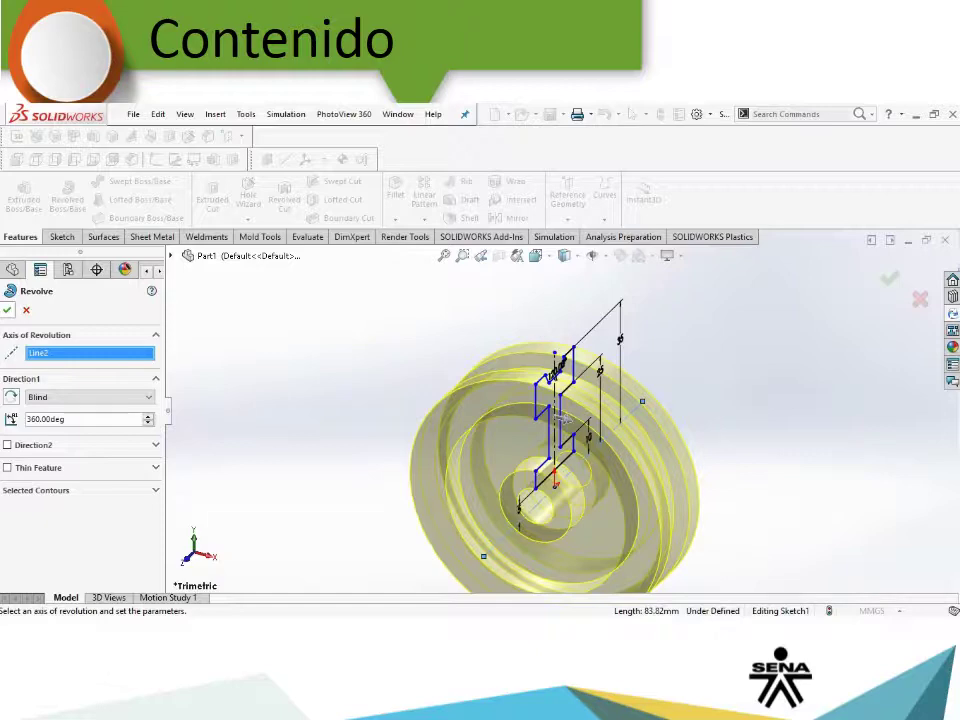
Step: Accept the revolve to create Revolve1, the solid grooved pulley
key(Return)
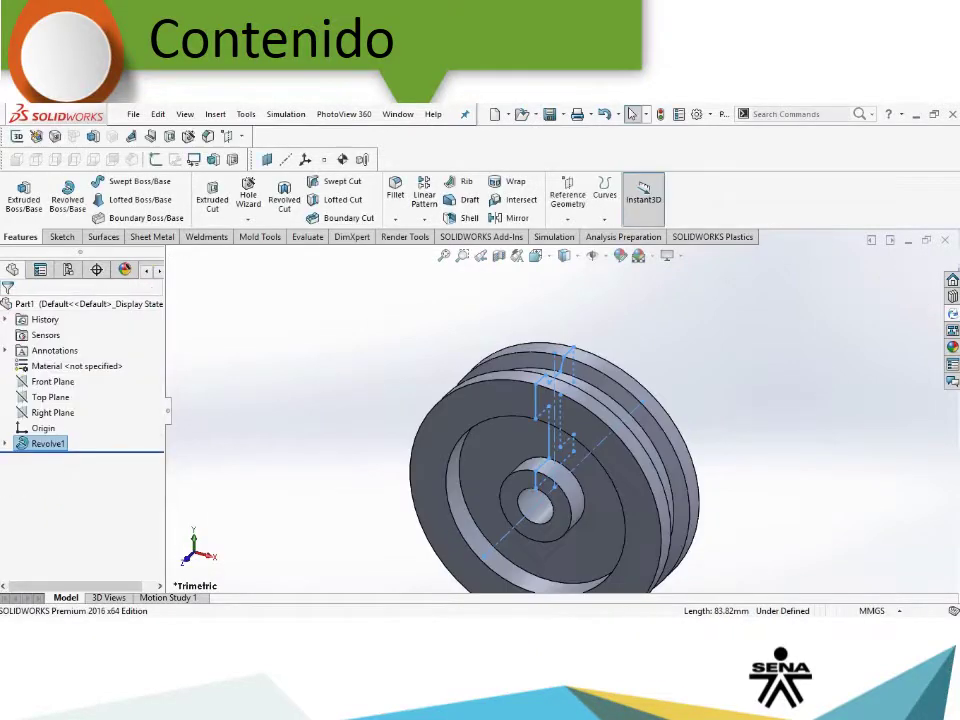
scroll(590, 445, down, 1)
scroll(590, 445, down, 1)
scroll(590, 445, down, 1)
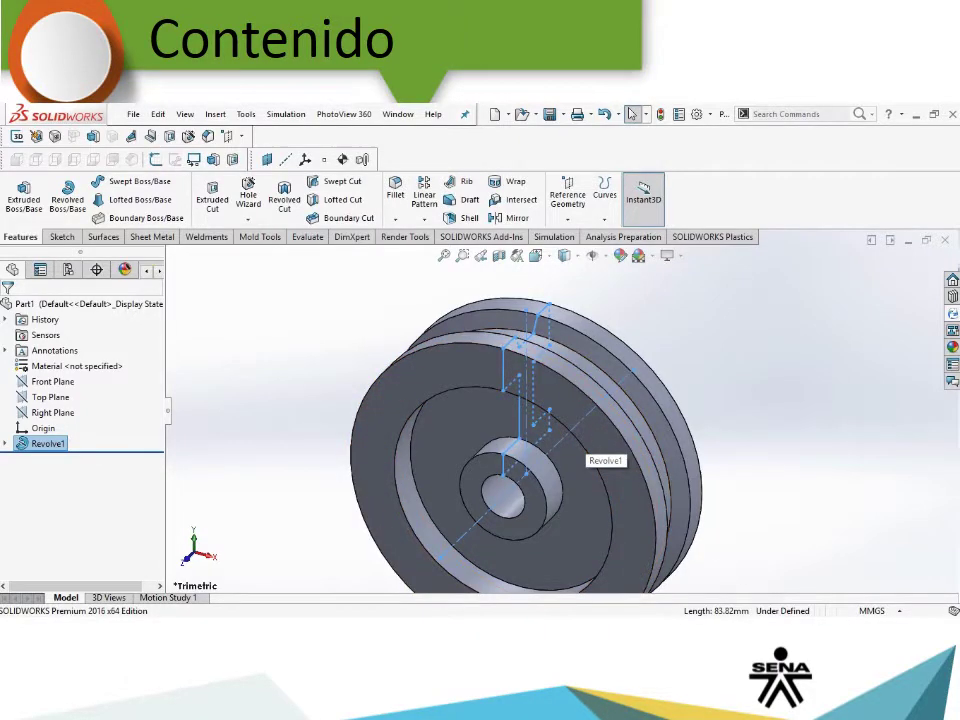
key(Escape)
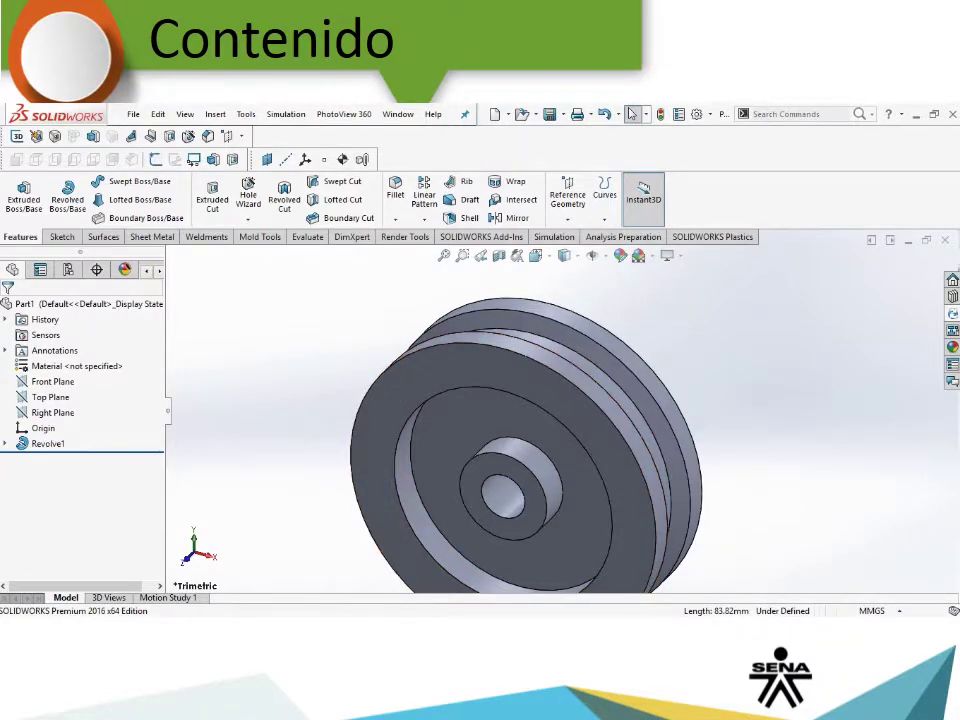
Step: Hide the Sketch1 profile beneath Revolve1 in the FeatureManager tree
click(6, 443)
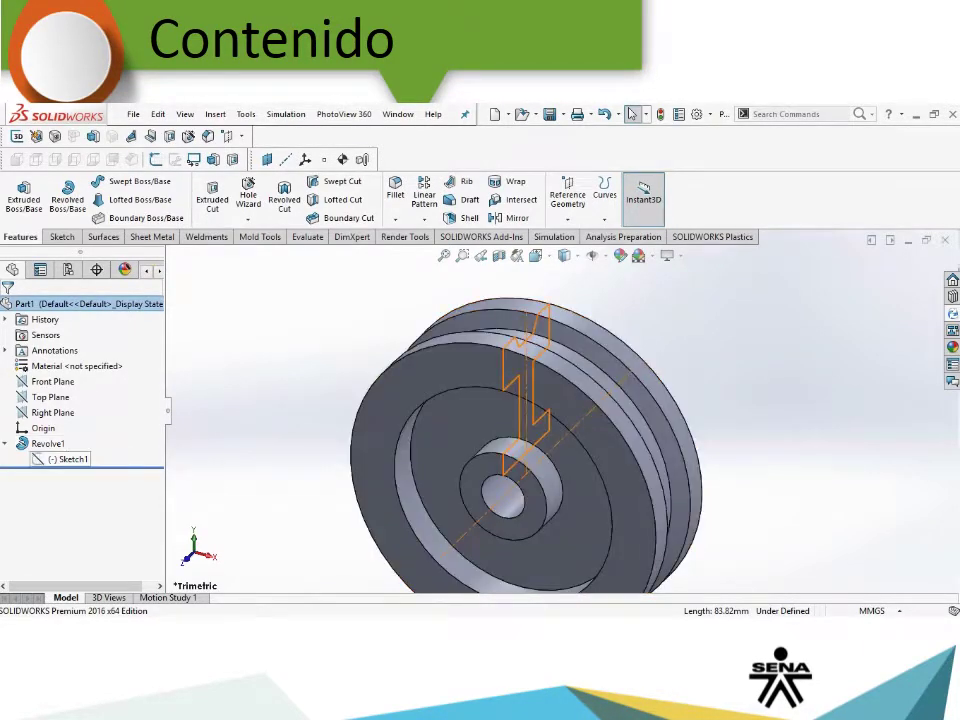
right_click(68, 459)
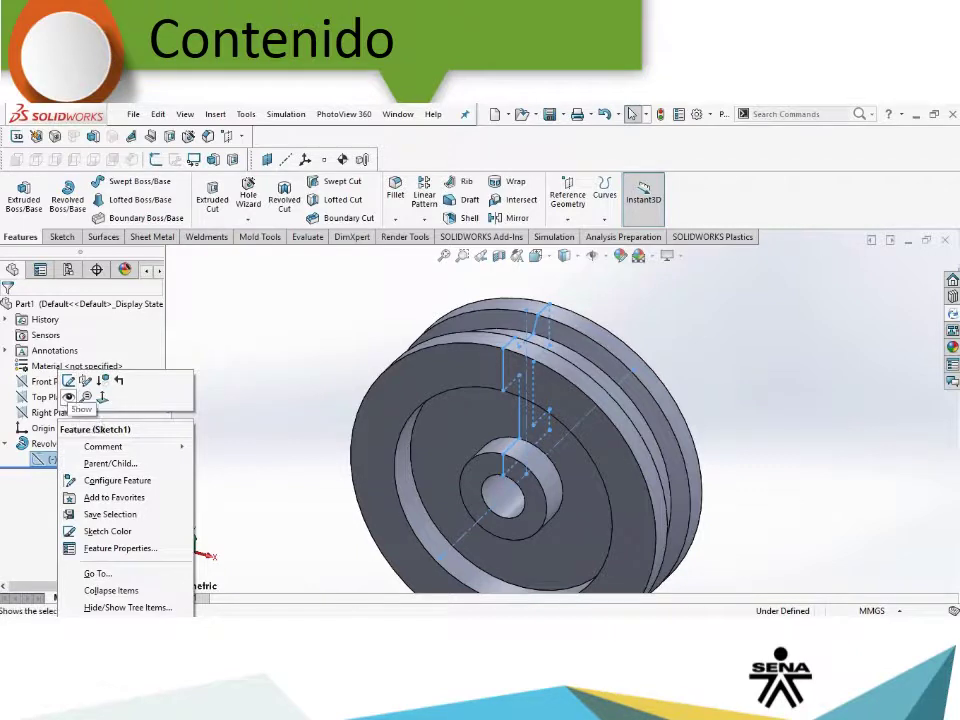
key(Escape)
key(Escape)
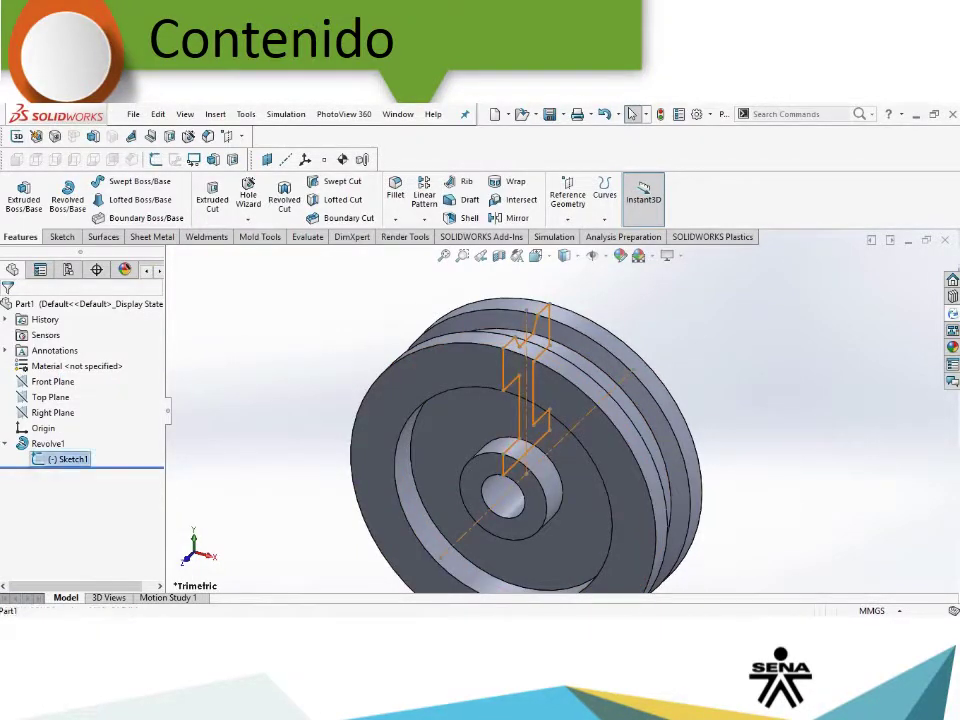
right_click(60, 459)
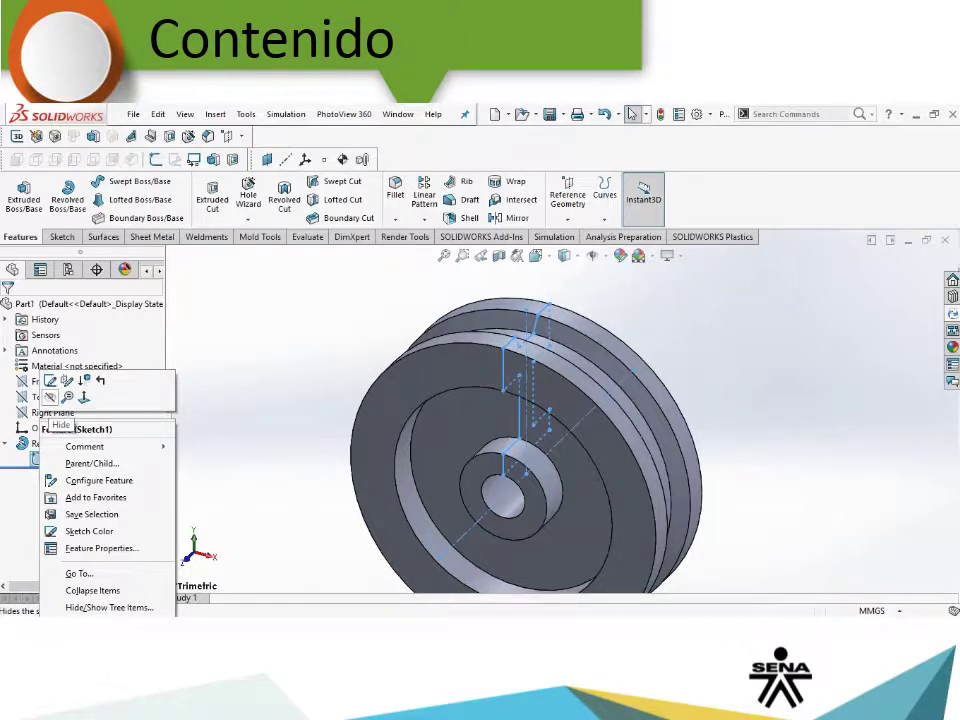
click(50, 398)
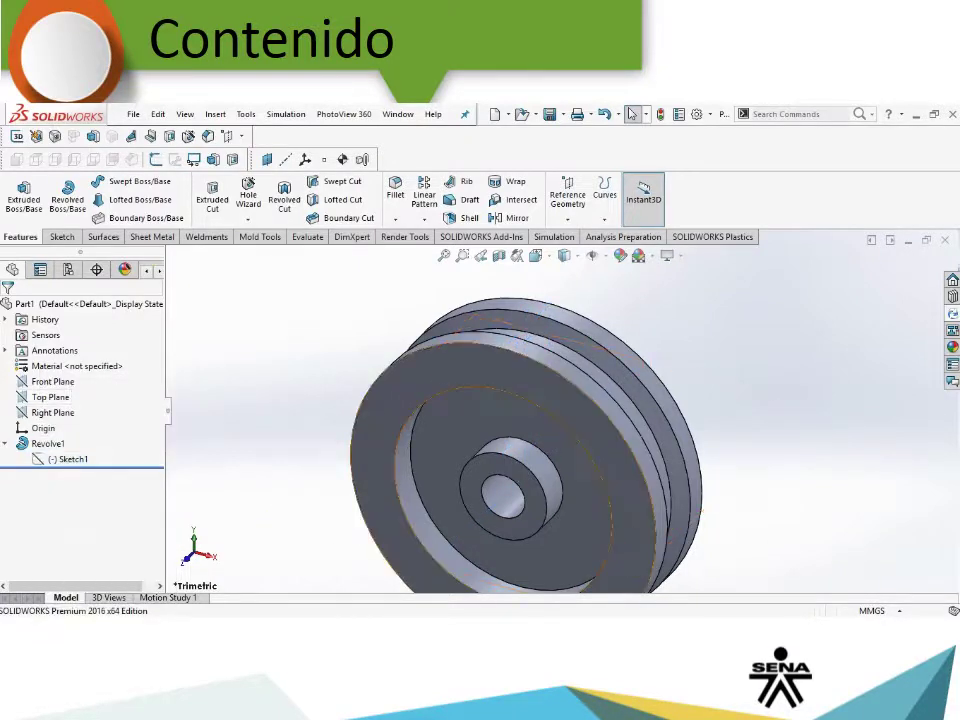
scroll(520, 430, up, 4)
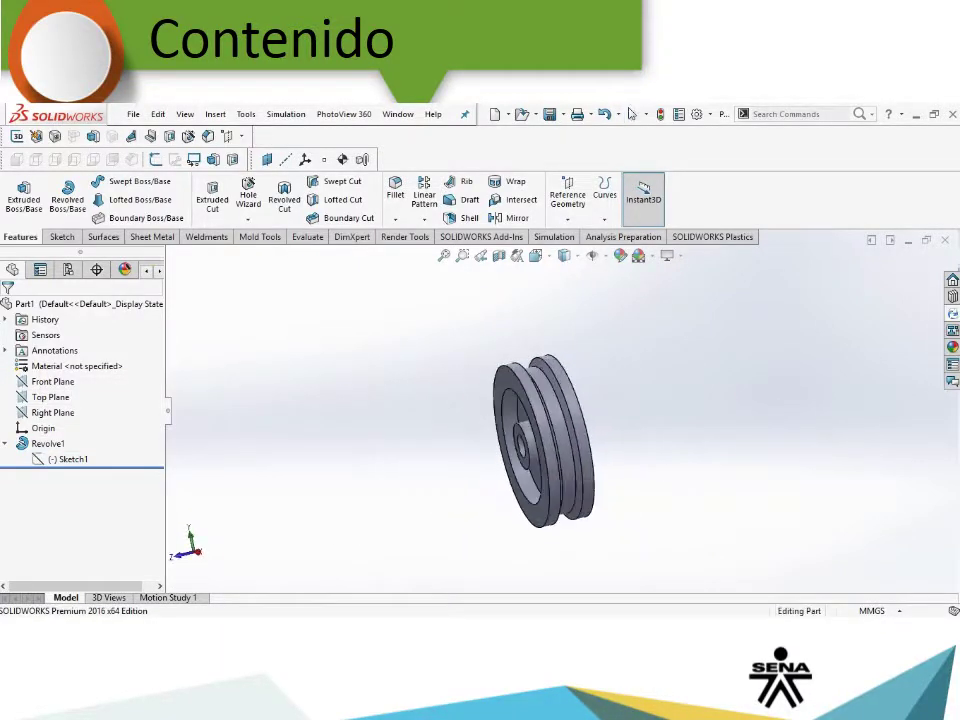
key(Left)
key(Left)
key(Left)
key(Left)
key(Left)
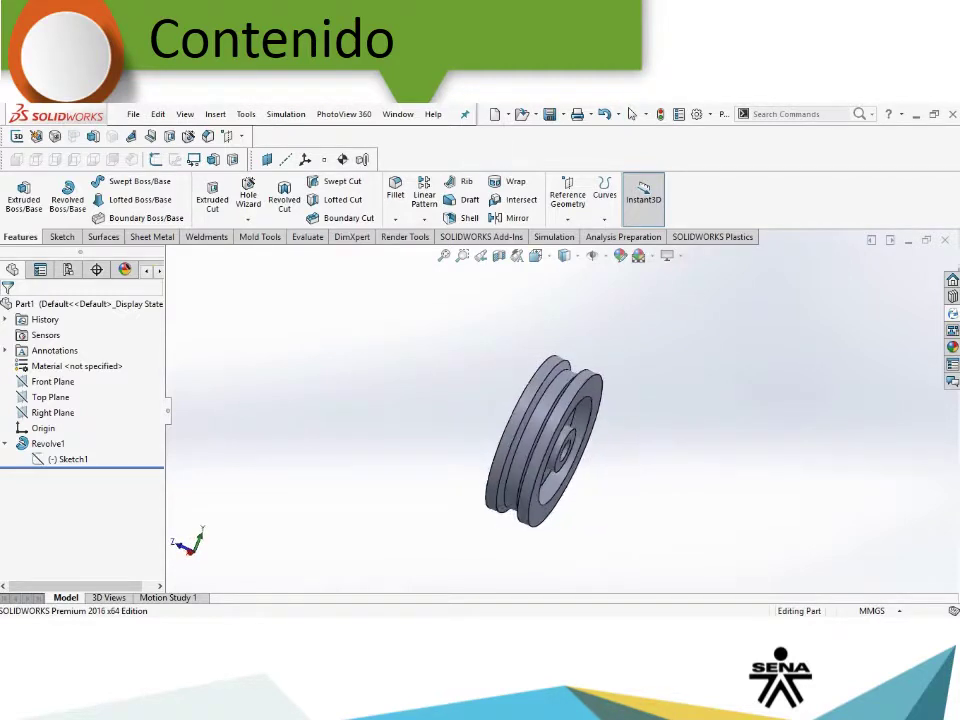
key(Right)
key(f)
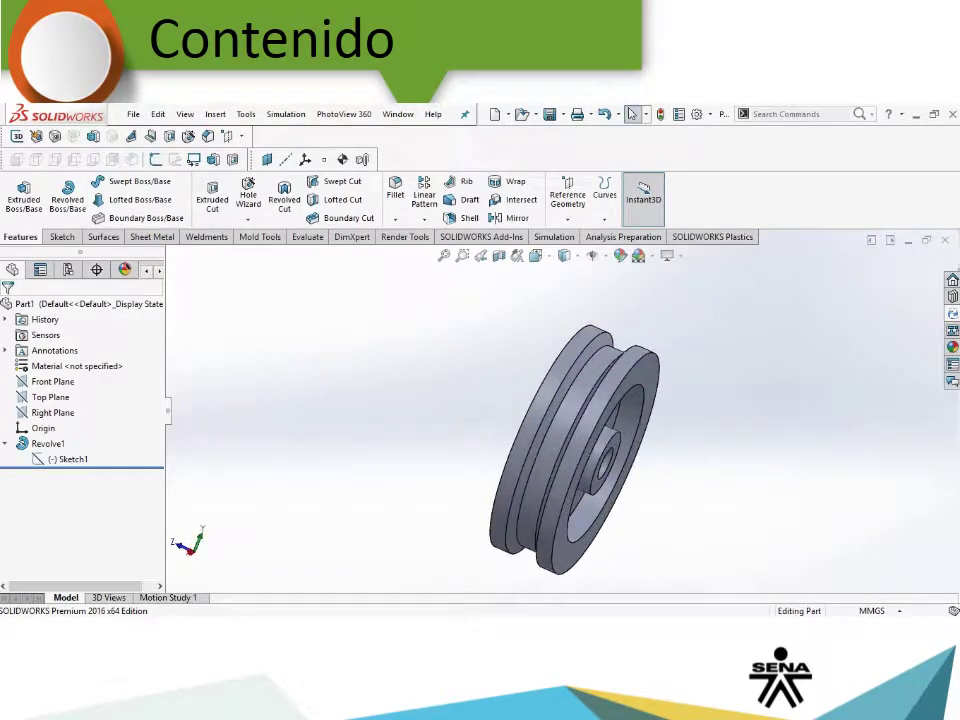
key(Left)
key(Left)
right_click(516, 340)
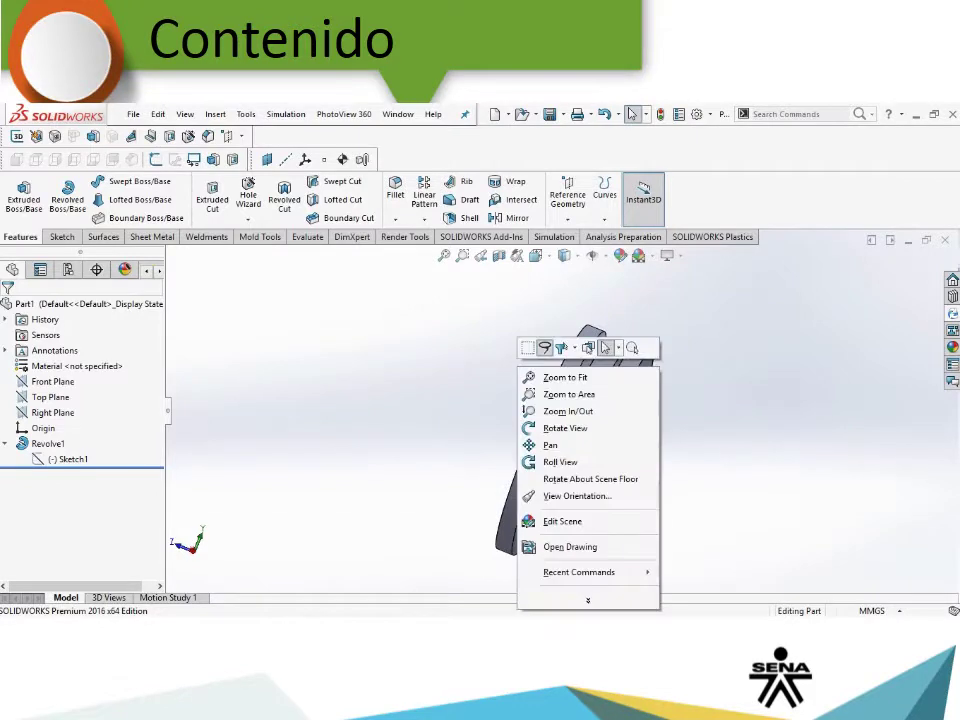
key(Escape)
key(Right)
key(Right)
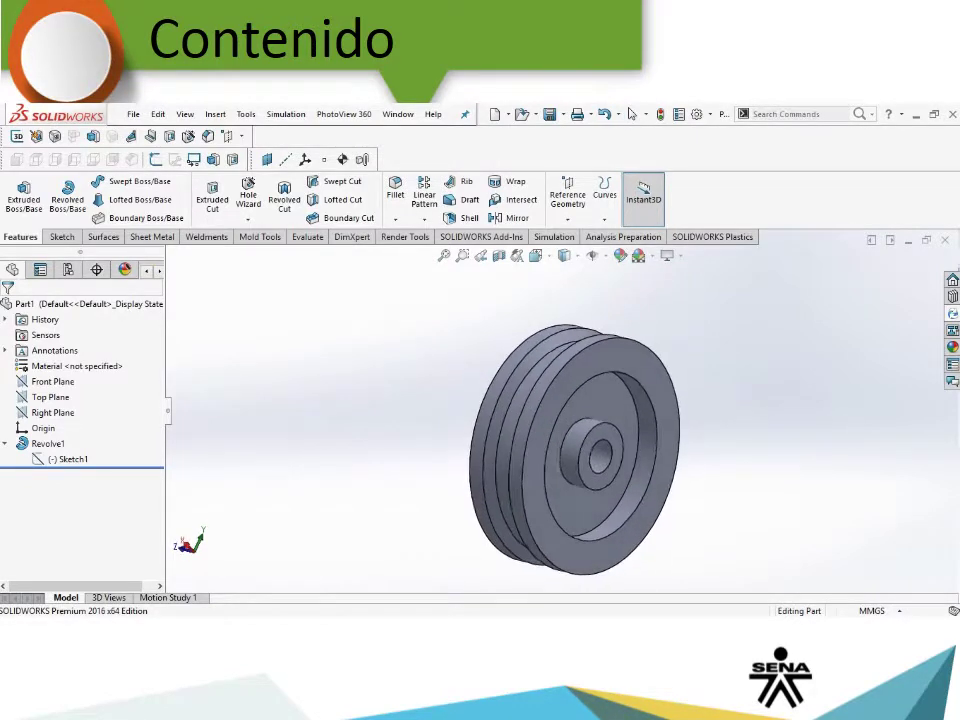
scroll(452, 473, down, 3)
right_click(458, 216)
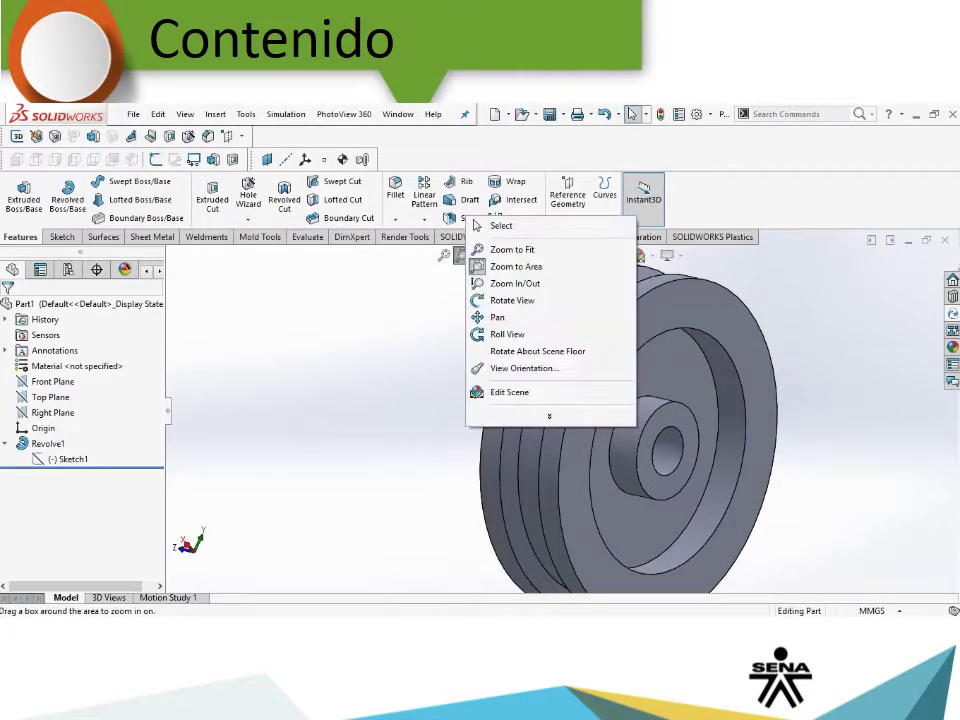
click(514, 261)
middle_drag(450, 420, 540, 420)
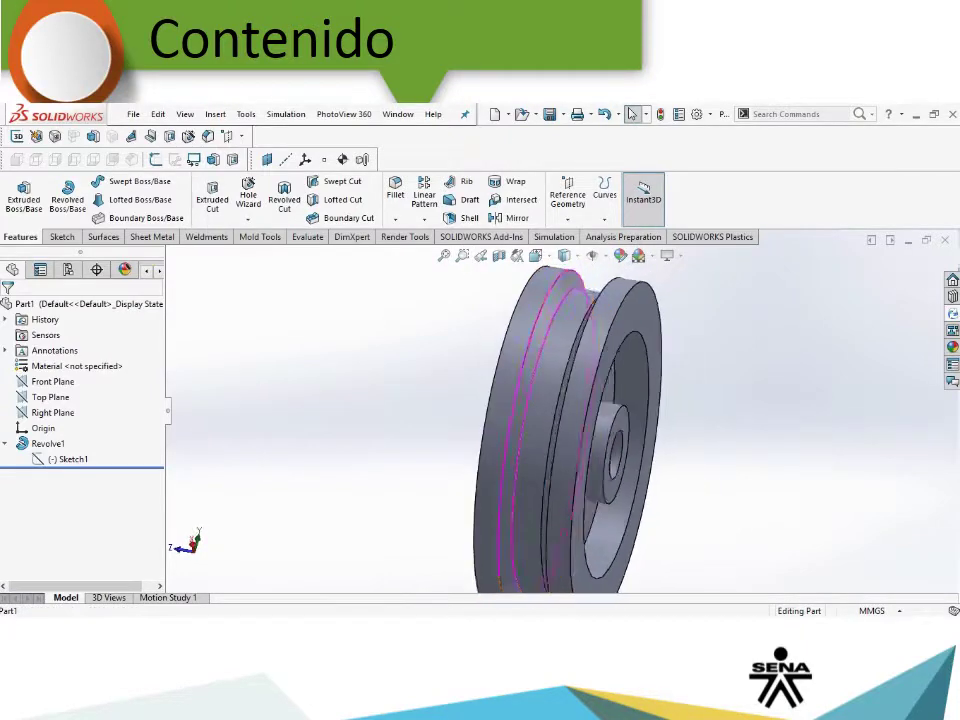
right_click(540, 400)
key(Escape)
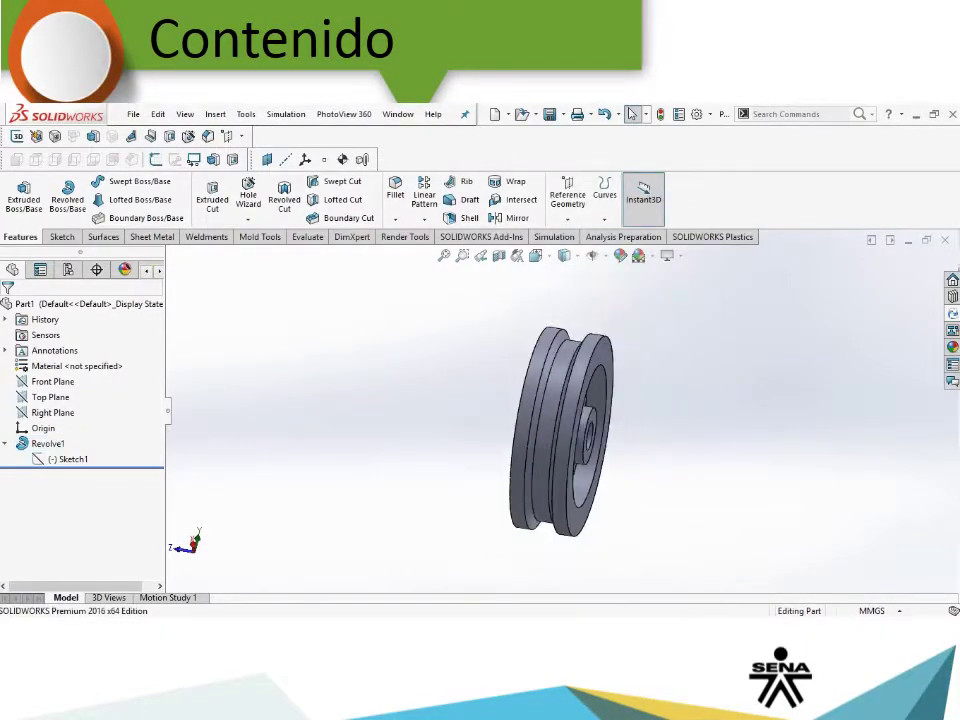
mouse_move(540, 420)
middle_down()
mouse_move(600, 430)
mouse_move(560, 420)
middle_up()
click(545, 430)
key(Escape)
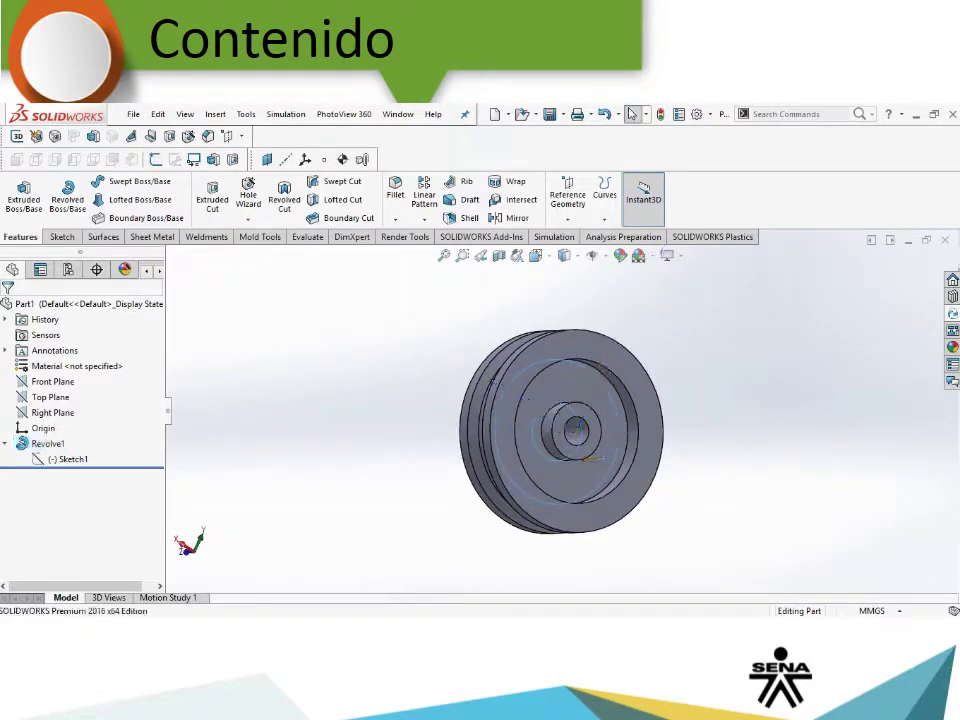
scroll(578, 435, down, 2)
scroll(580, 437, down, 2)
Step: Start a new sketch on the pulley's hub face
click(588, 438)
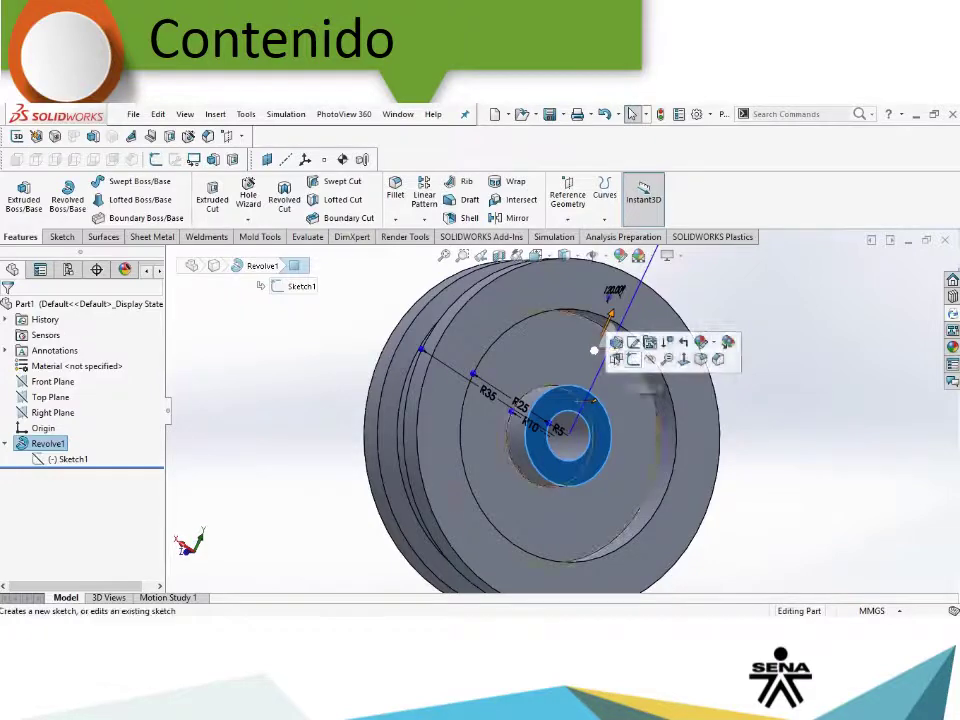
click(617, 359)
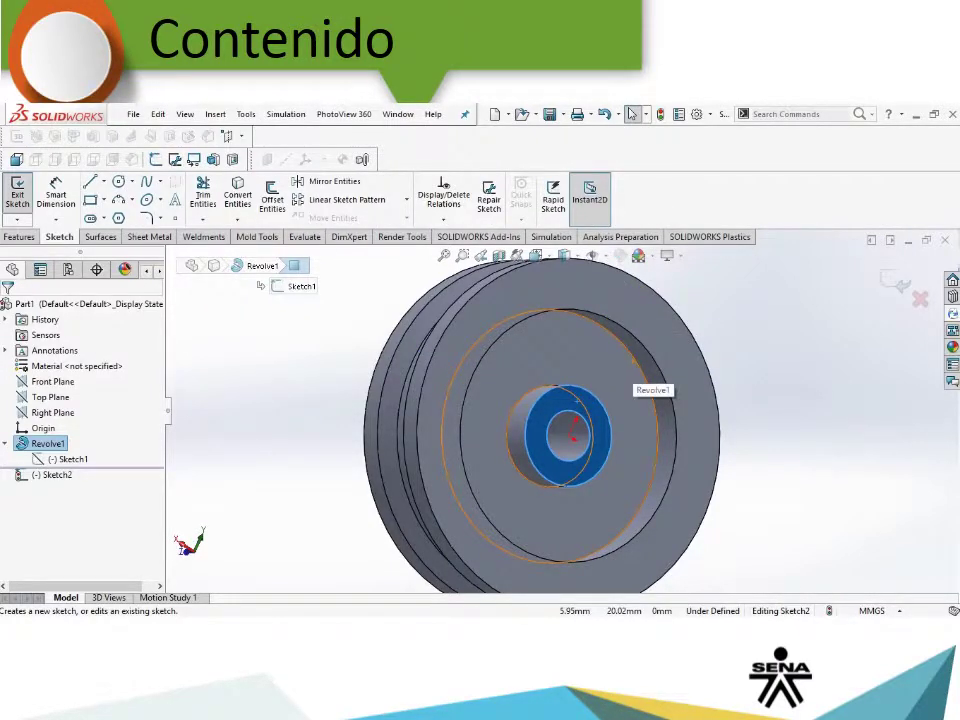
scroll(560, 396, down, 2)
scroll(539, 392, down, 2)
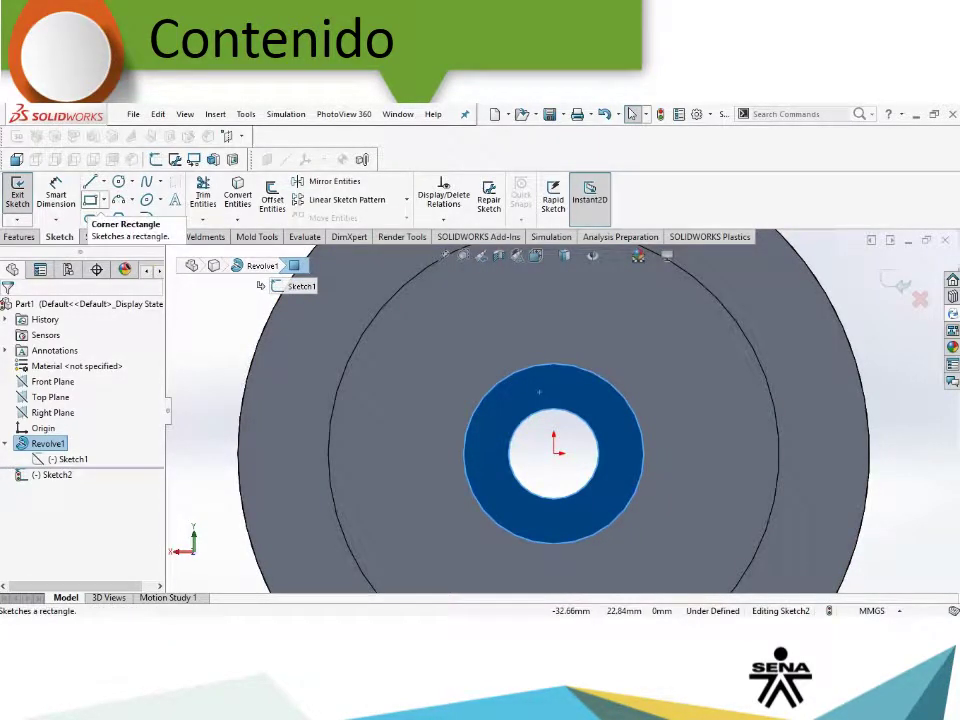
Step: Draw a small corner rectangle crossing the top of the bore for the keyway
click(90, 199)
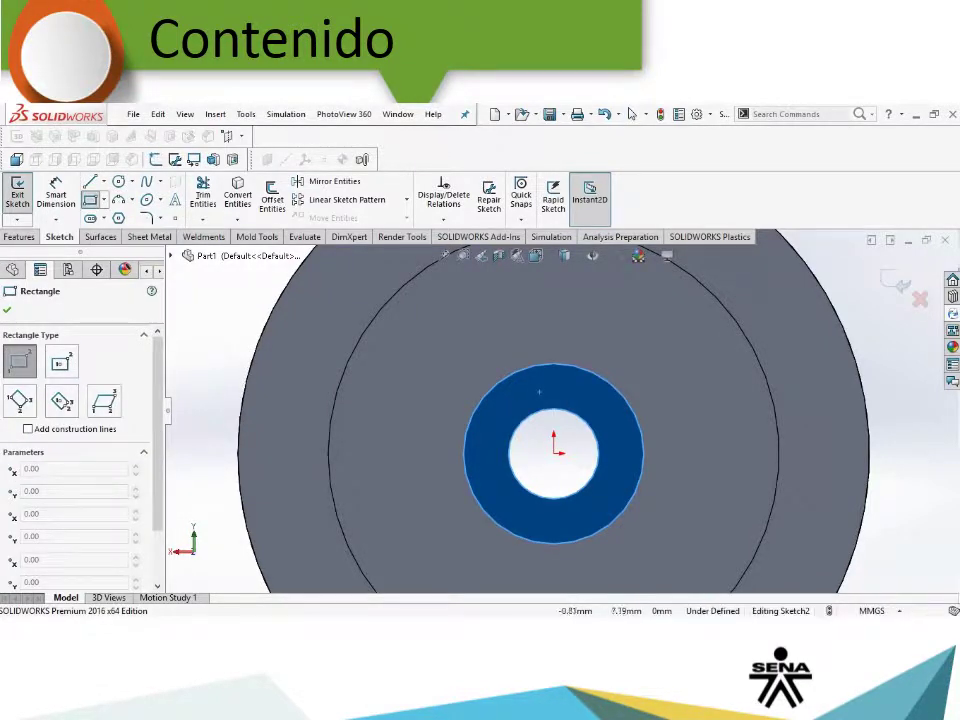
click(538, 388)
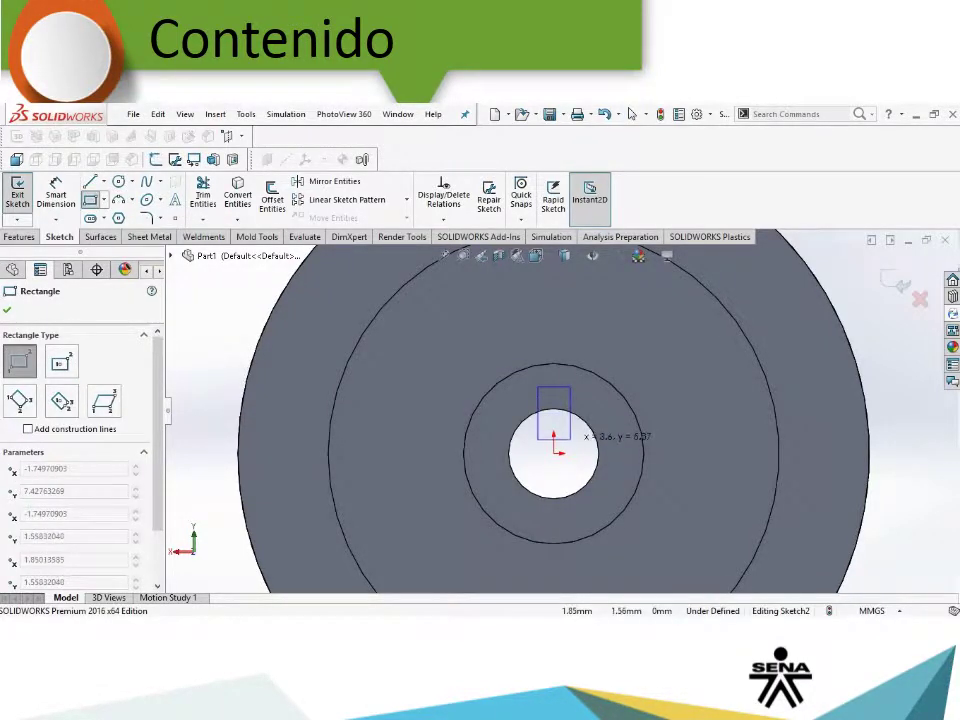
click(571, 437)
Step: Draw a vertical construction centreline up from the sketch origin
click(103, 181)
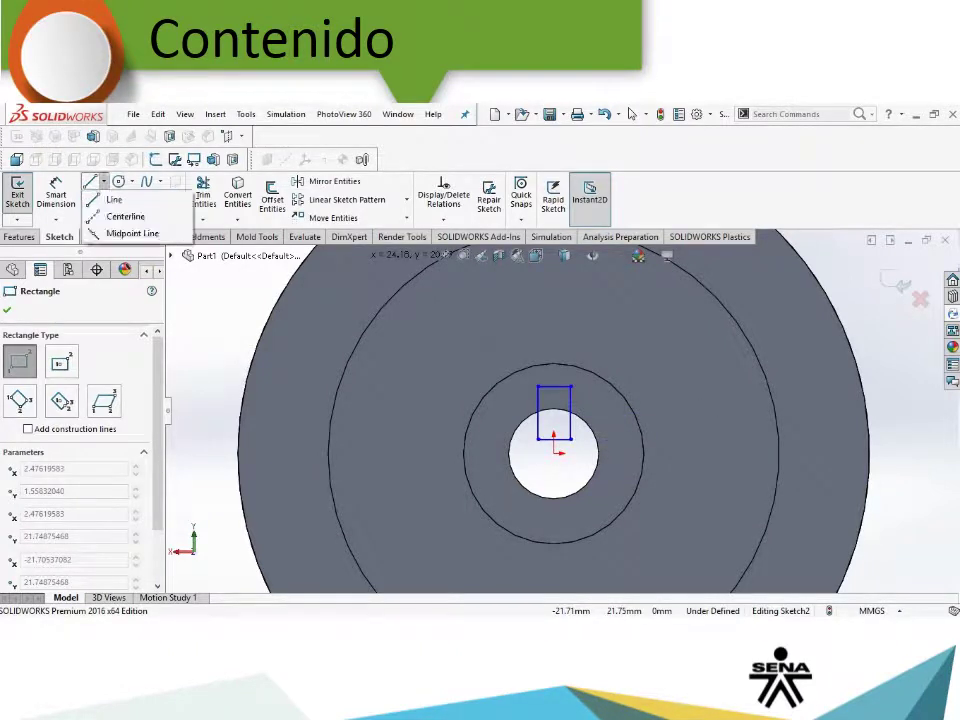
click(125, 216)
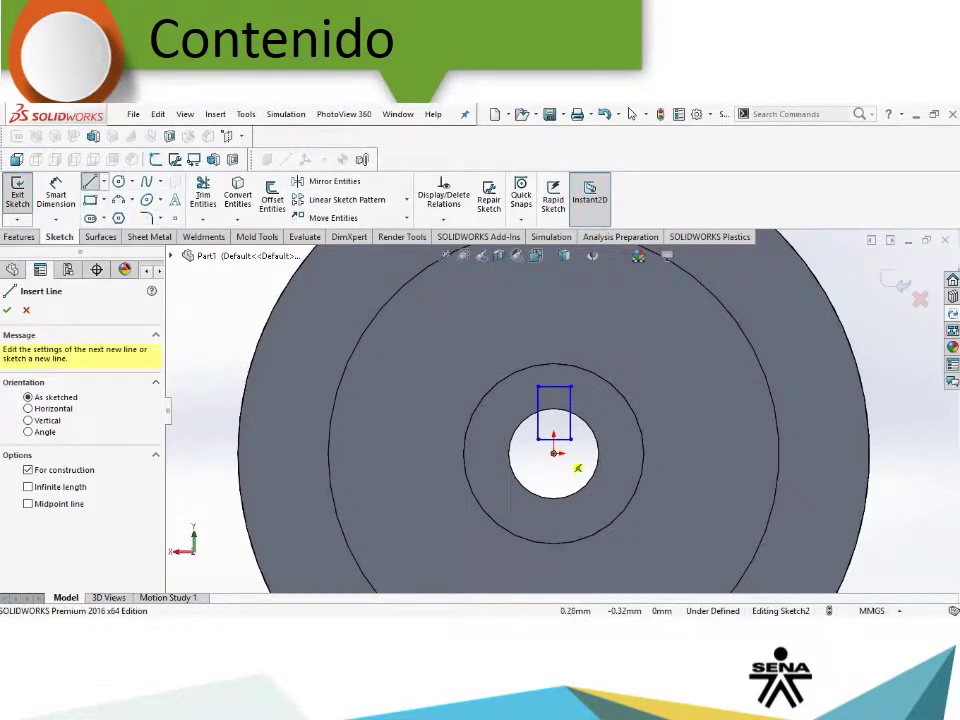
click(554, 450)
click(554, 335)
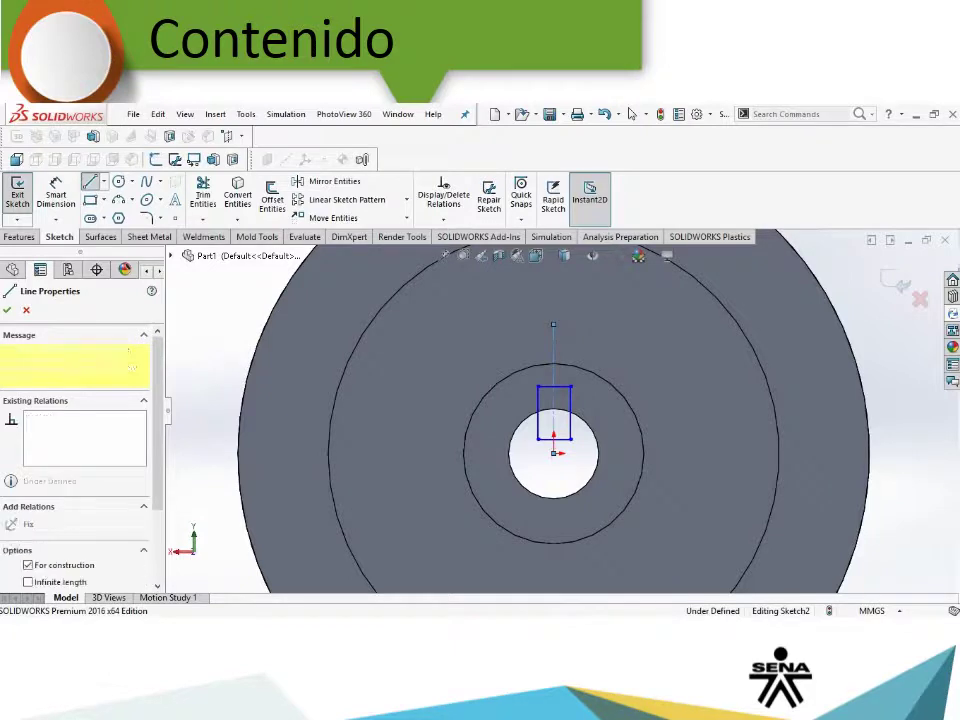
key(Escape)
scroll(625, 385, down, 1)
scroll(625, 385, down, 2)
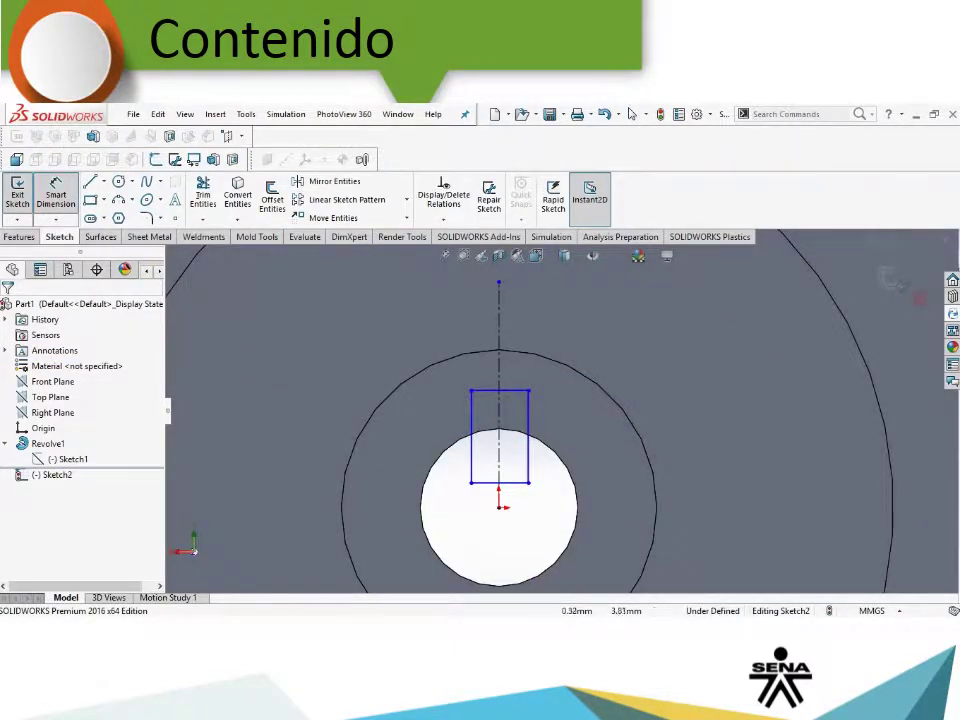
Step: Dimension both keyway rectangle sides 1.50 mm from the vertical centreline
click(56, 195)
click(499, 395)
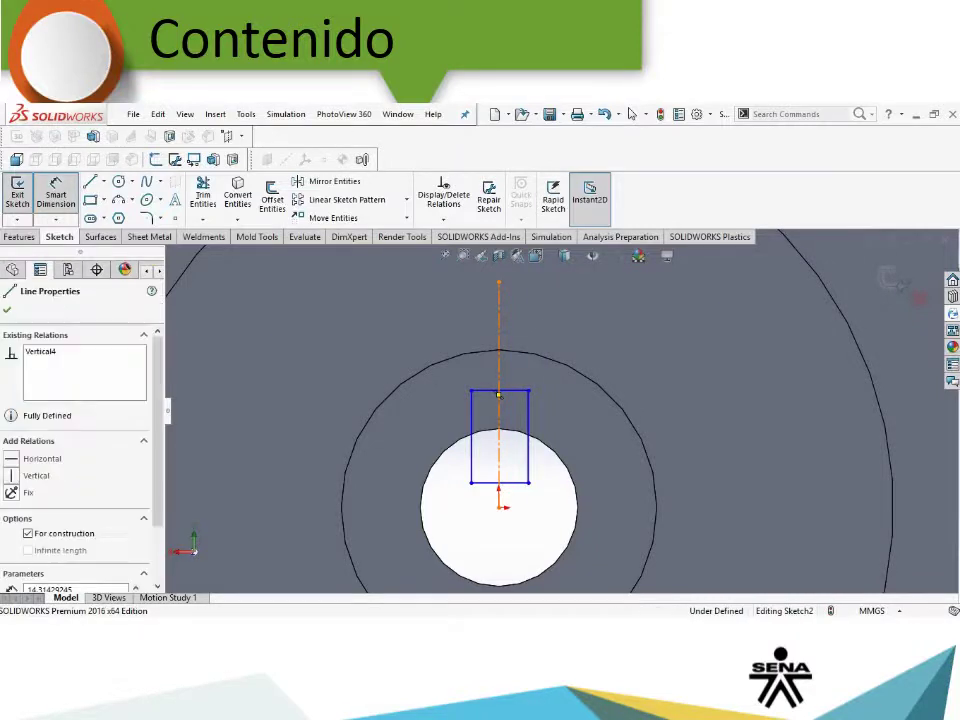
click(528, 417)
click(522, 386)
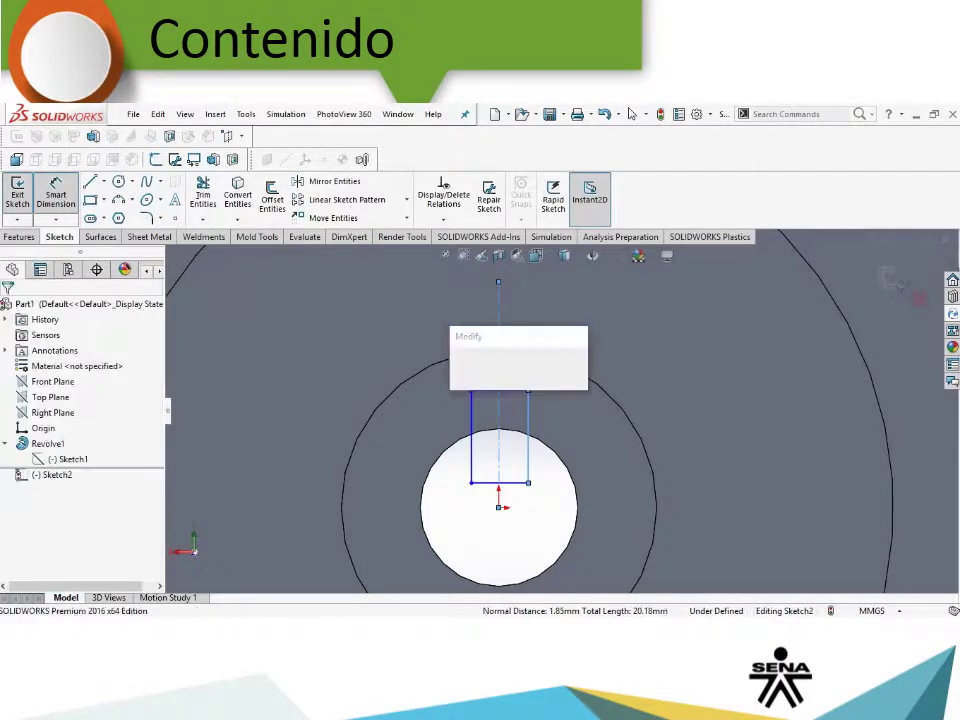
text(1.5)
key(Return)
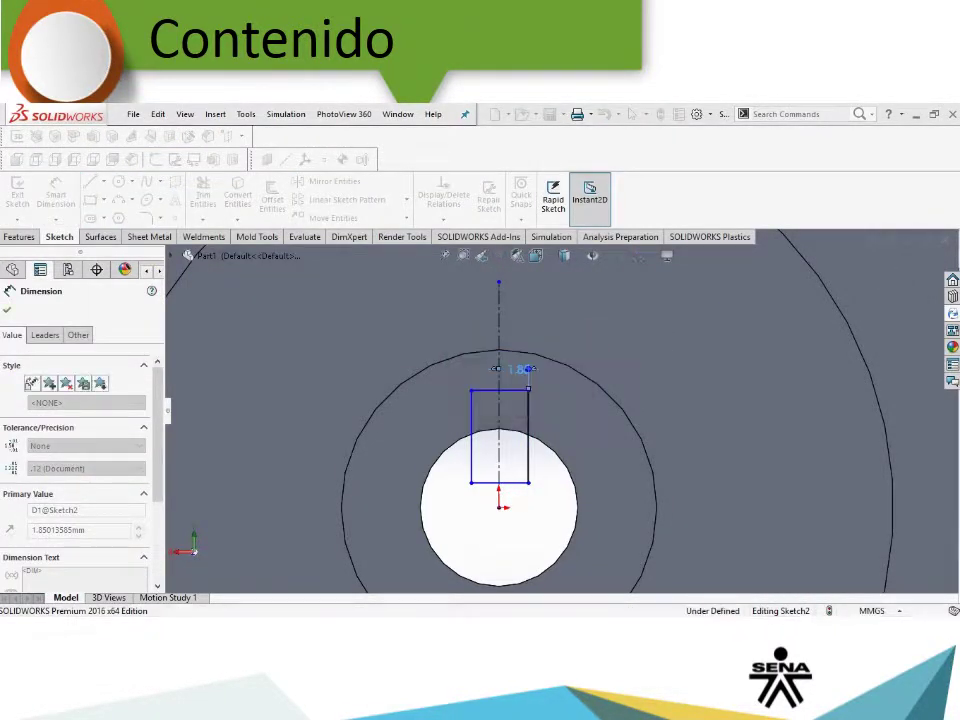
click(499, 420)
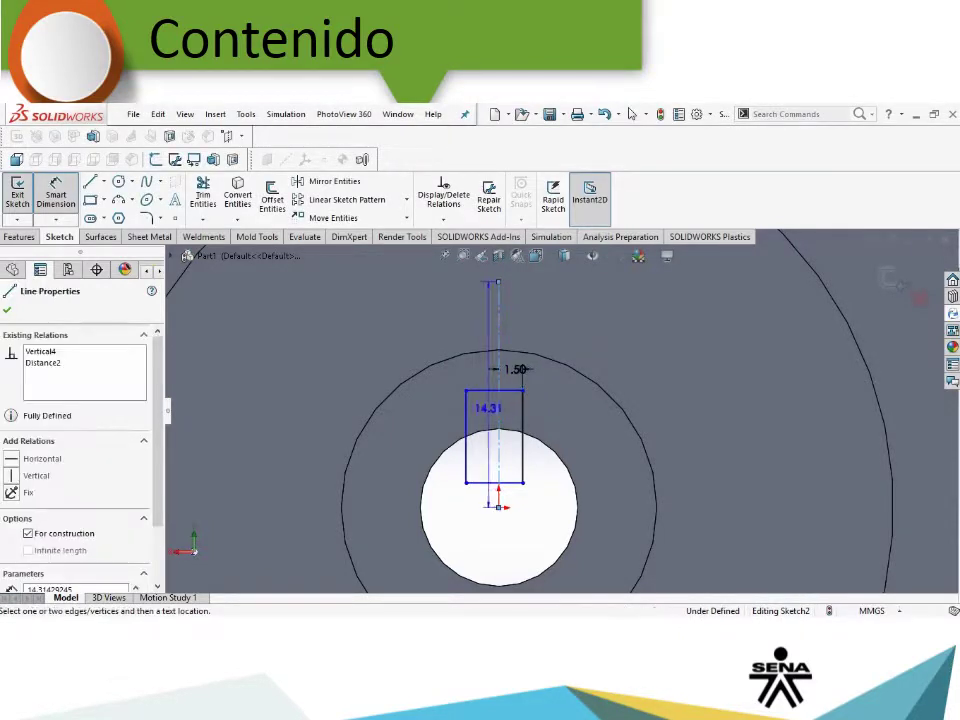
click(460, 331)
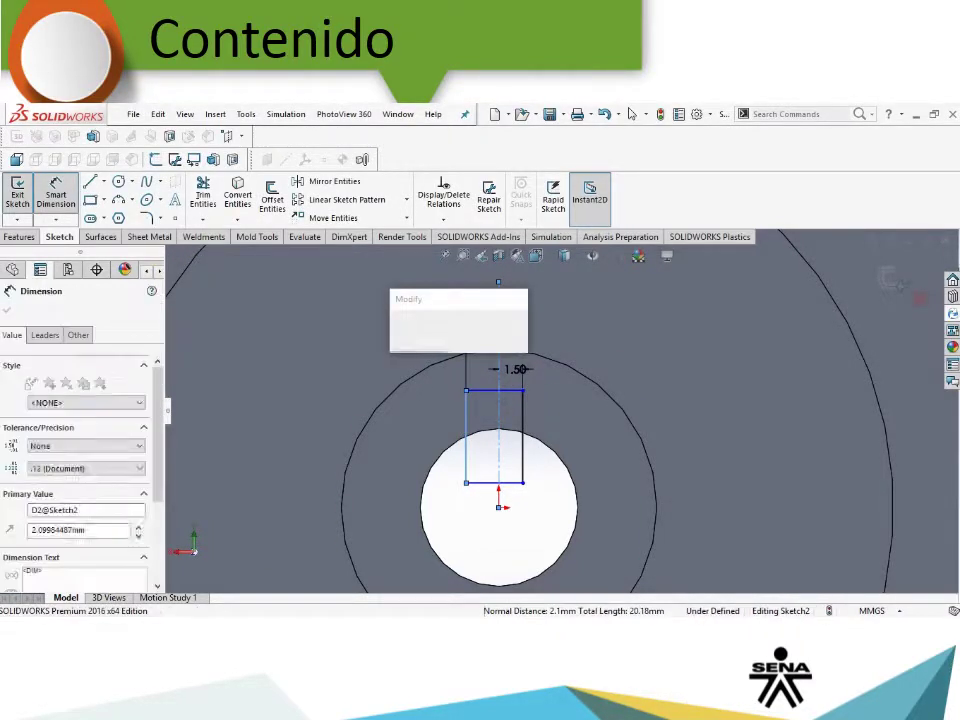
text(1.5)
key(Return)
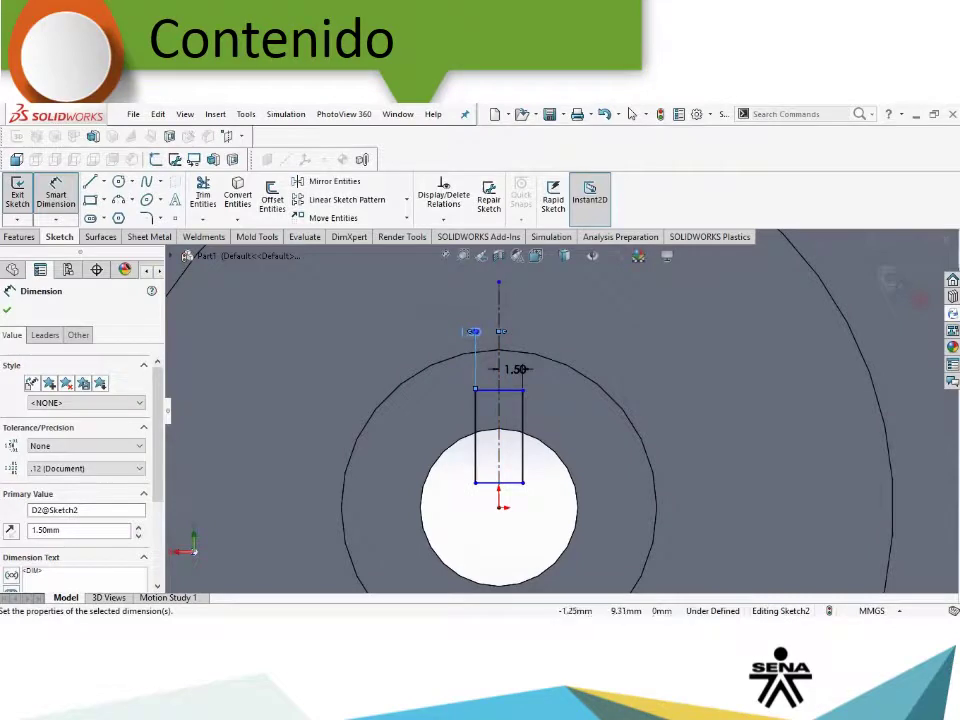
key(Escape)
click(103, 182)
Step: Draw a horizontal construction centreline across the top of the bore
click(115, 214)
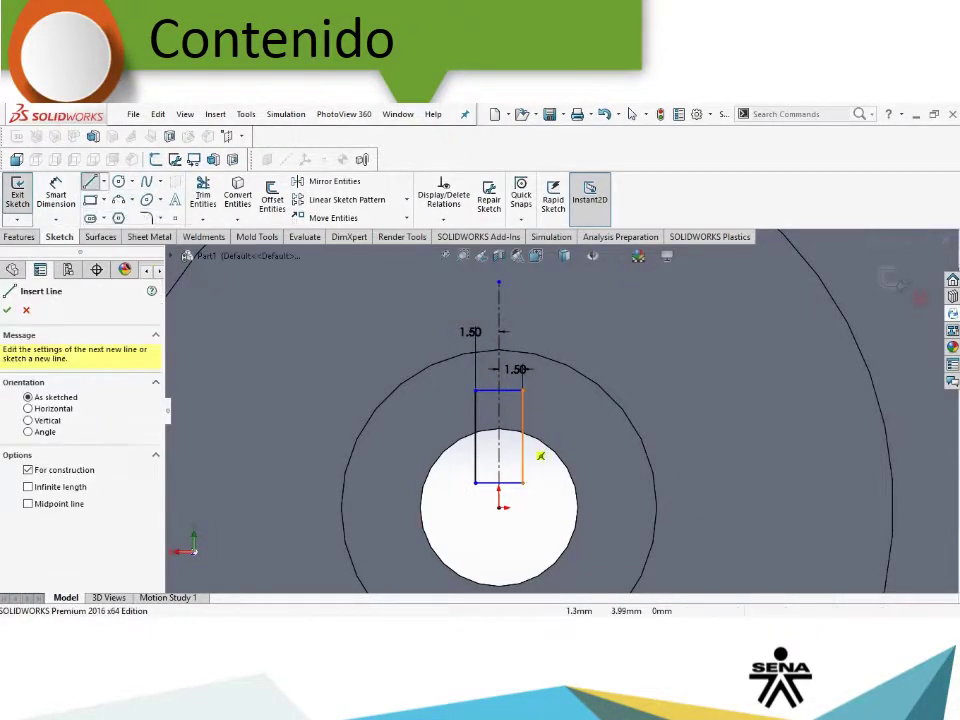
scroll(540, 456, down, 1)
click(521, 439)
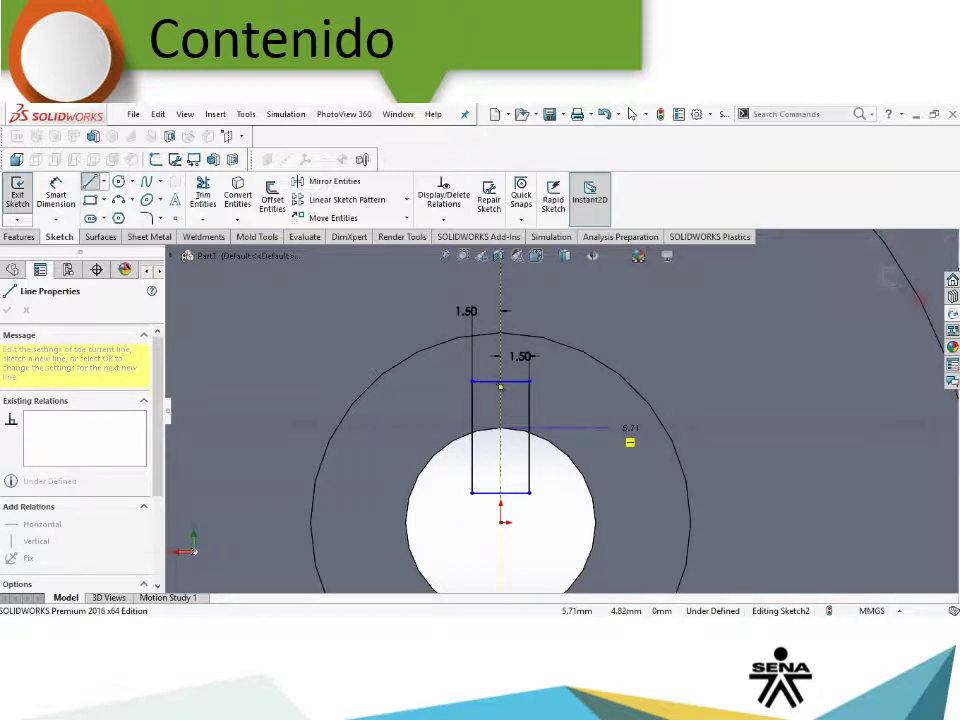
double_click(609, 428)
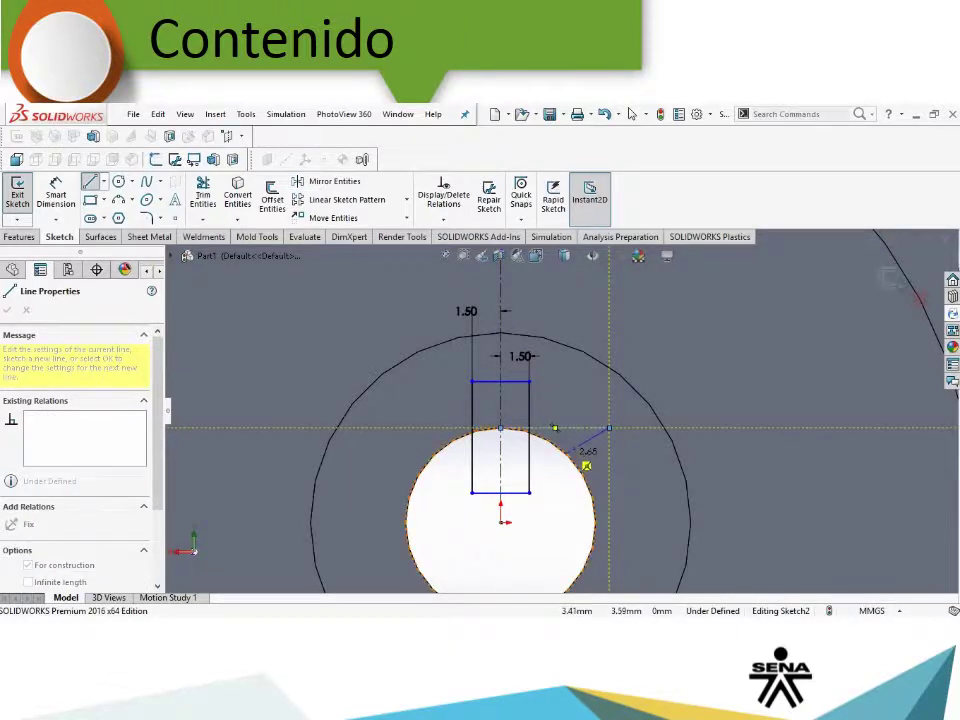
key(Escape)
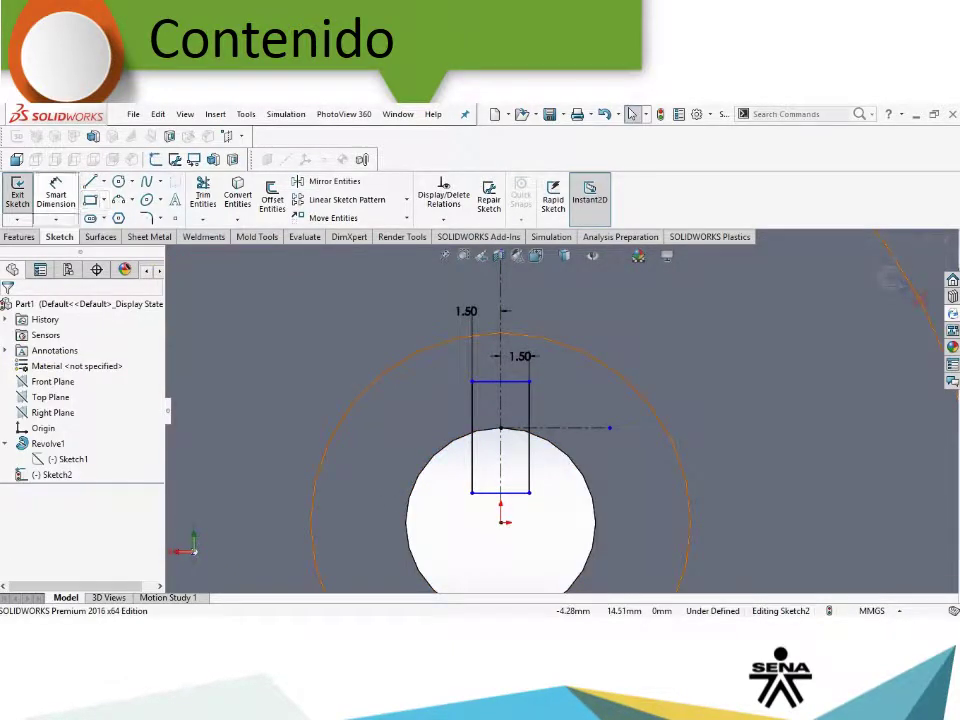
Step: Dimension the keyway rectangle's top edge 2 mm above the horizontal centreline
click(56, 192)
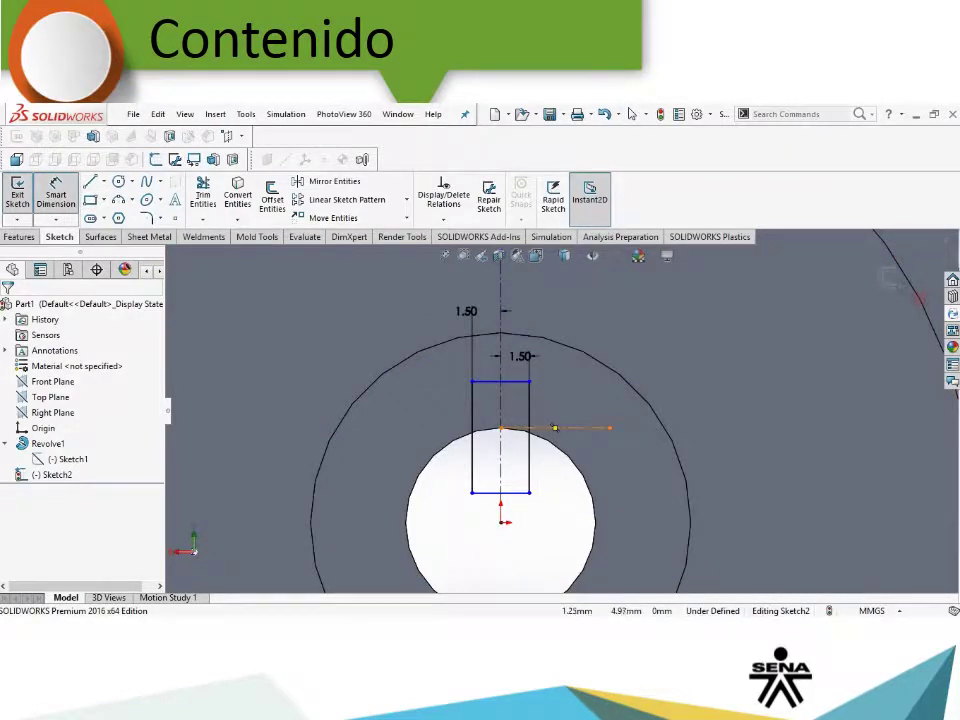
click(553, 428)
click(505, 382)
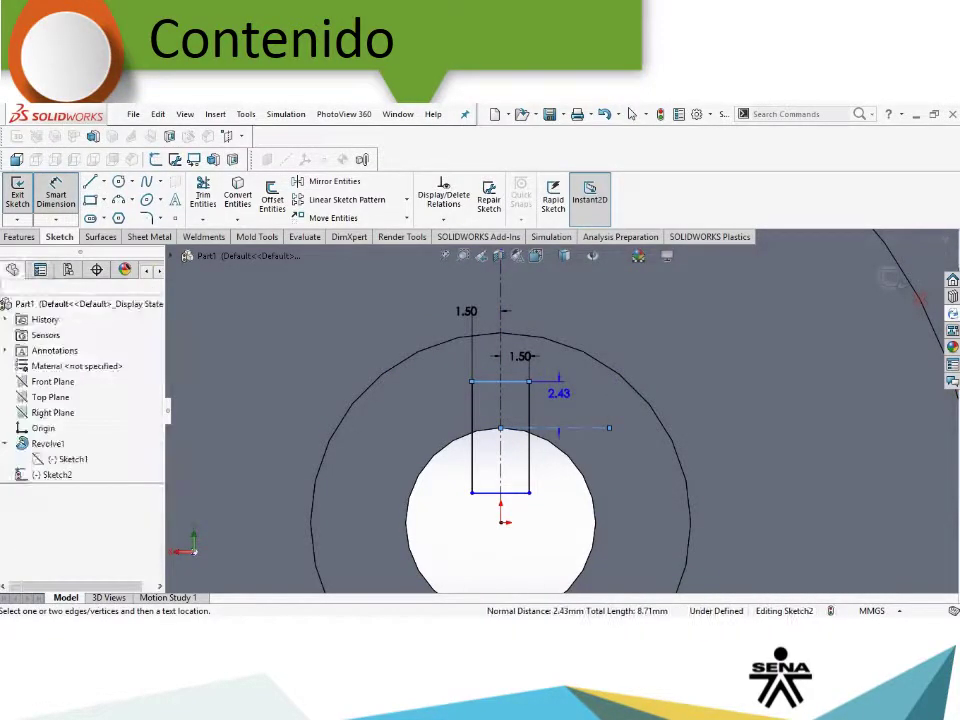
click(555, 392)
key(Return)
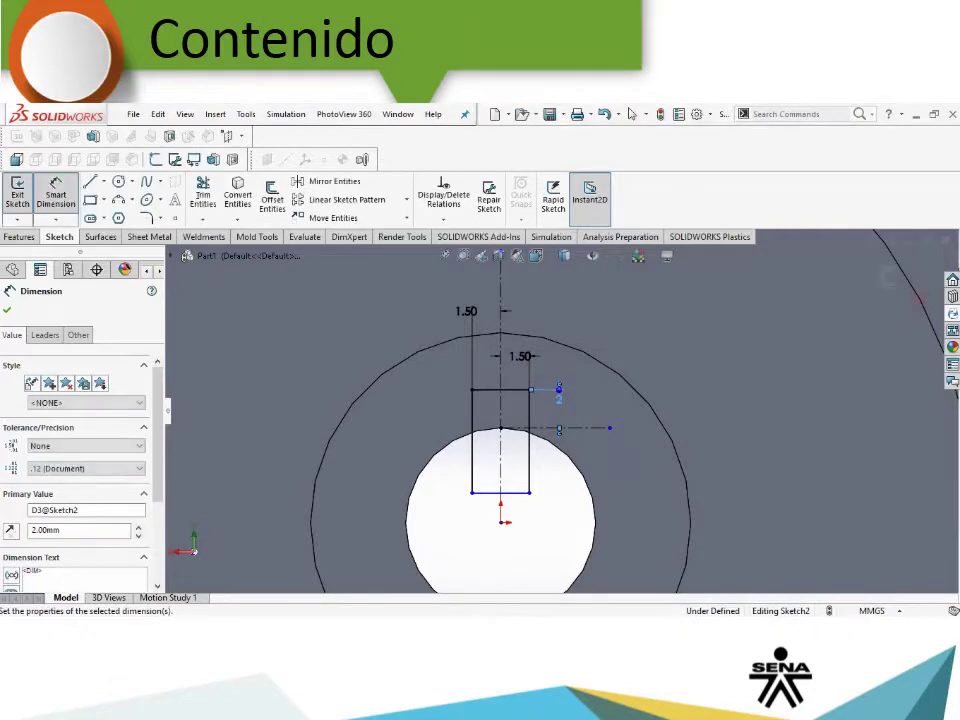
key(Escape)
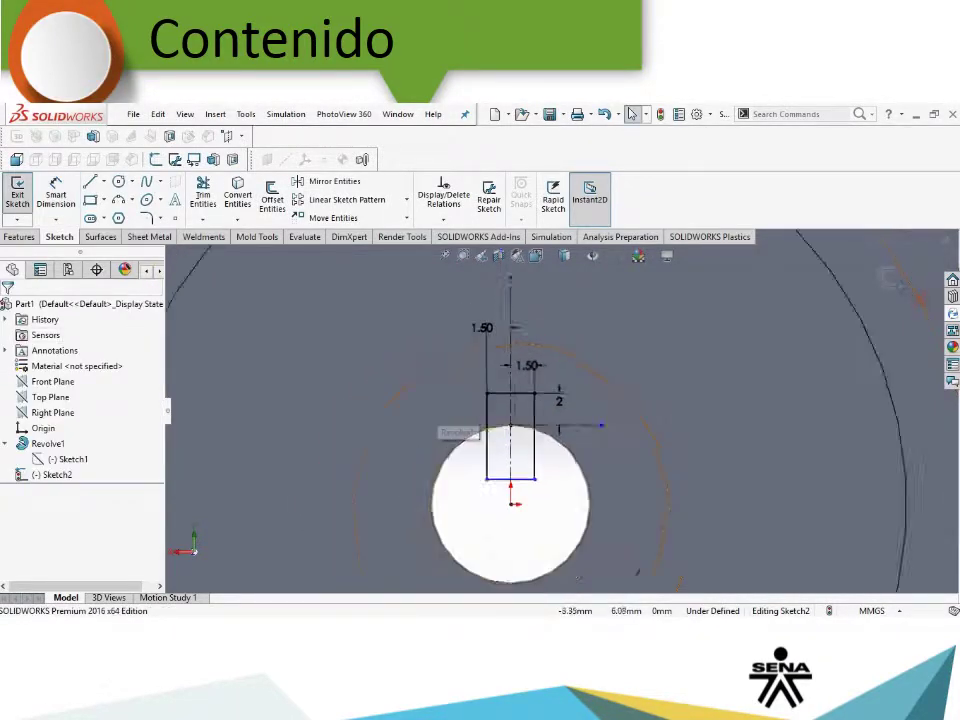
scroll(558, 440, up, 5)
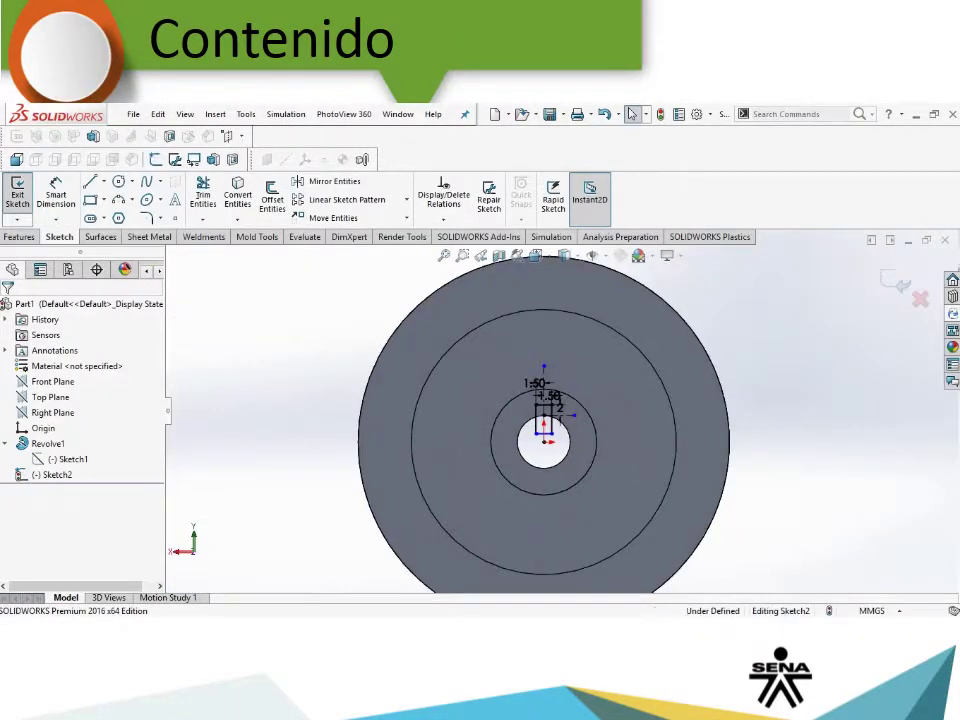
right_click(300, 274)
Step: Cut-extrude the keyway rectangle Through All the pulley to create Cut-Extrude1
key(Escape)
middle_drag(424, 459, 470, 480)
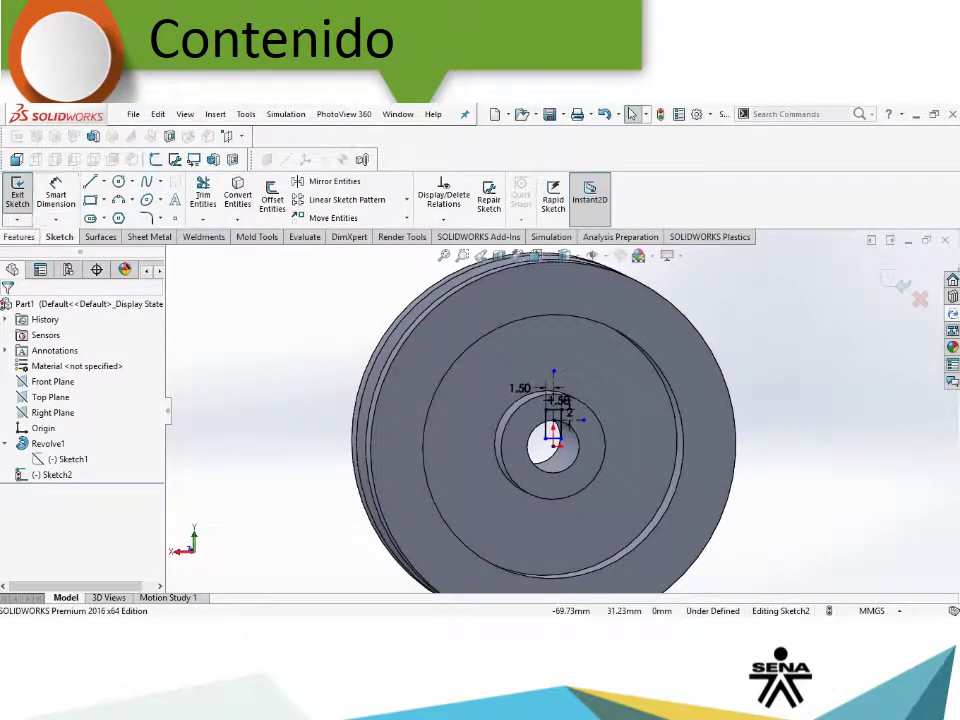
click(20, 237)
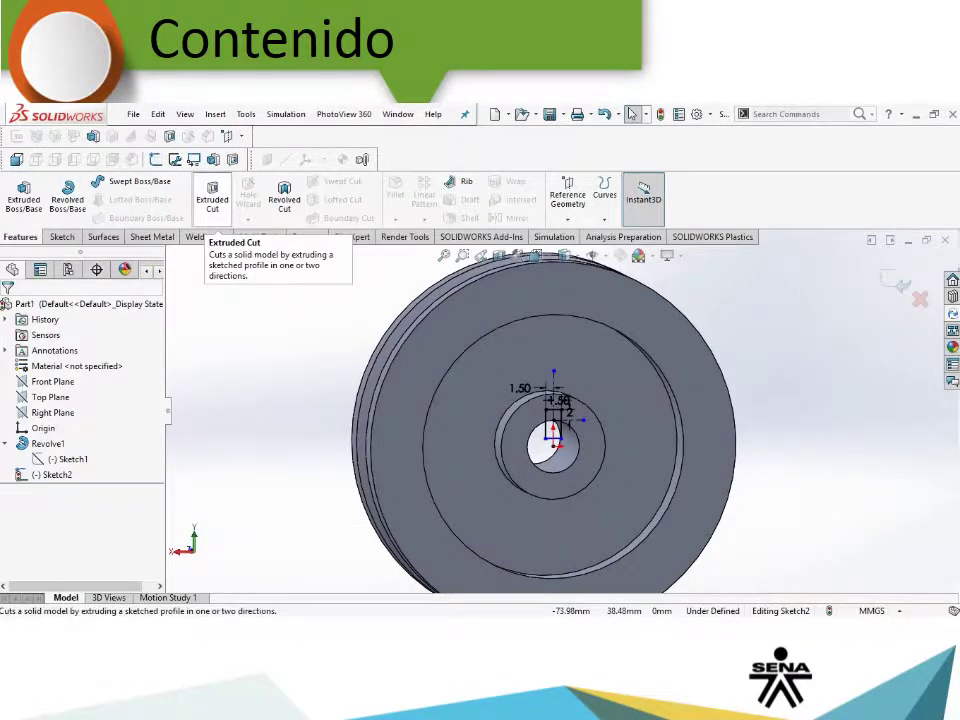
click(212, 195)
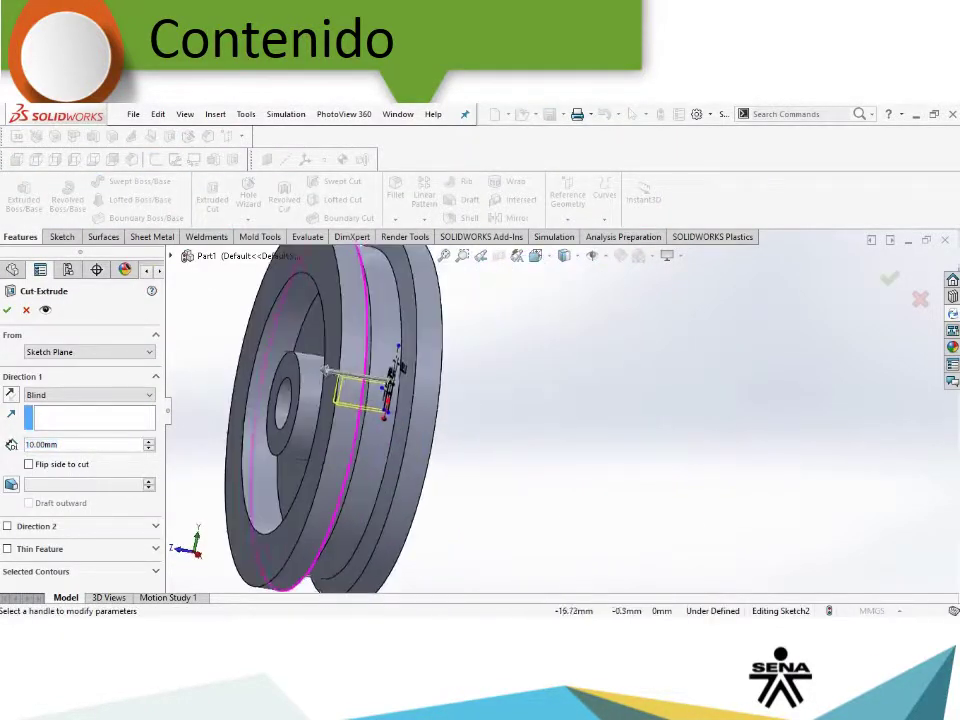
click(88, 395)
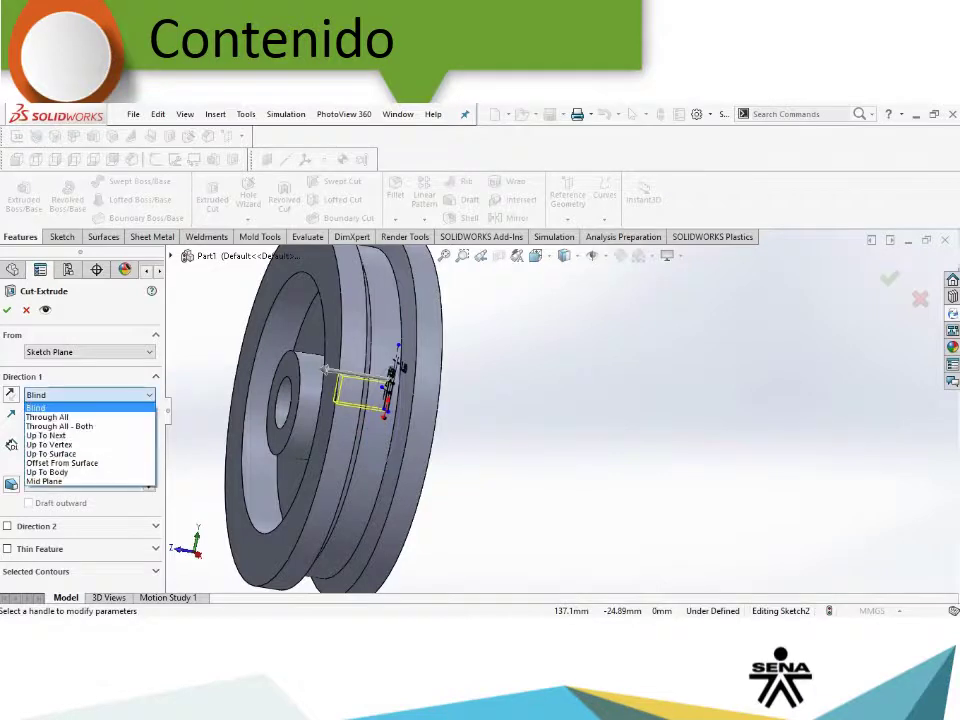
click(60, 418)
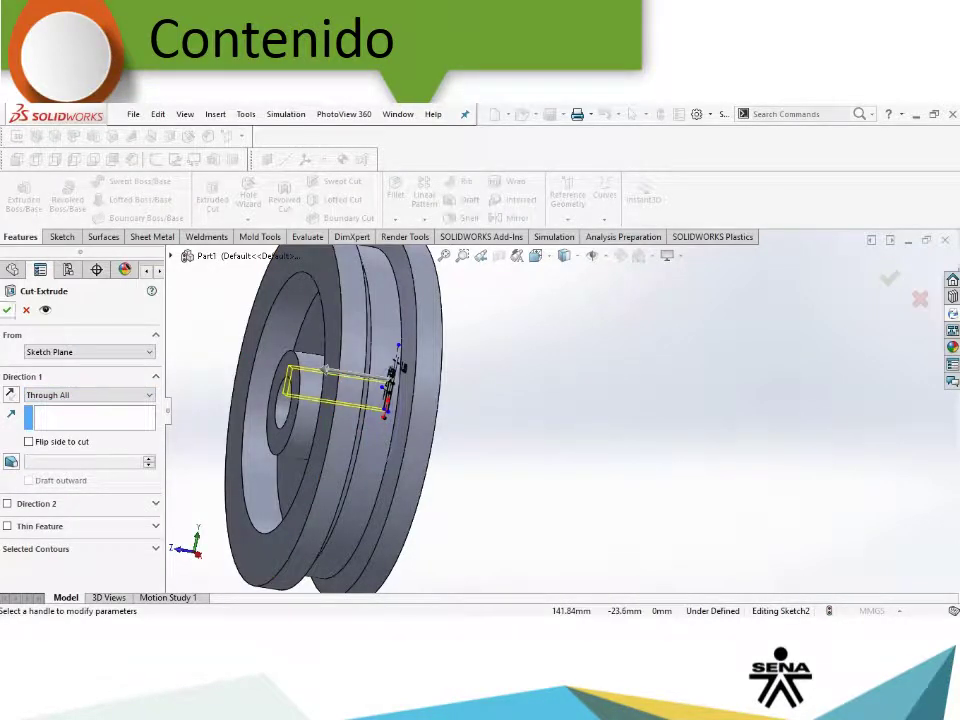
click(889, 279)
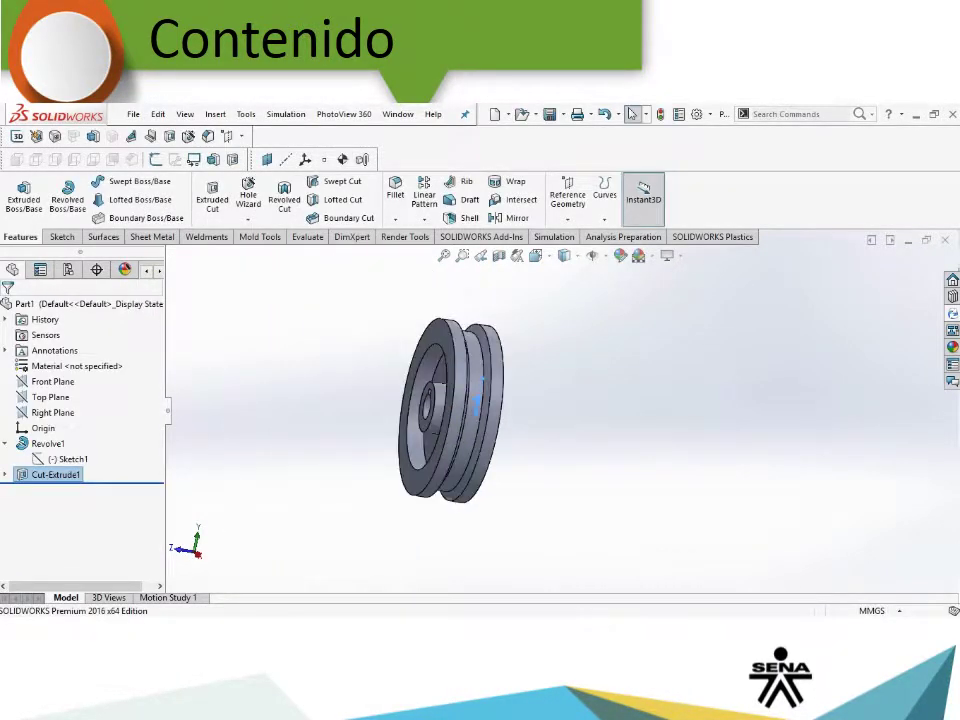
Step: View the pulley from the front and orbit to inspect the keyway in 3-D
key(ctrl+1)
scroll(524, 372, down, 2)
scroll(524, 372, down, 5)
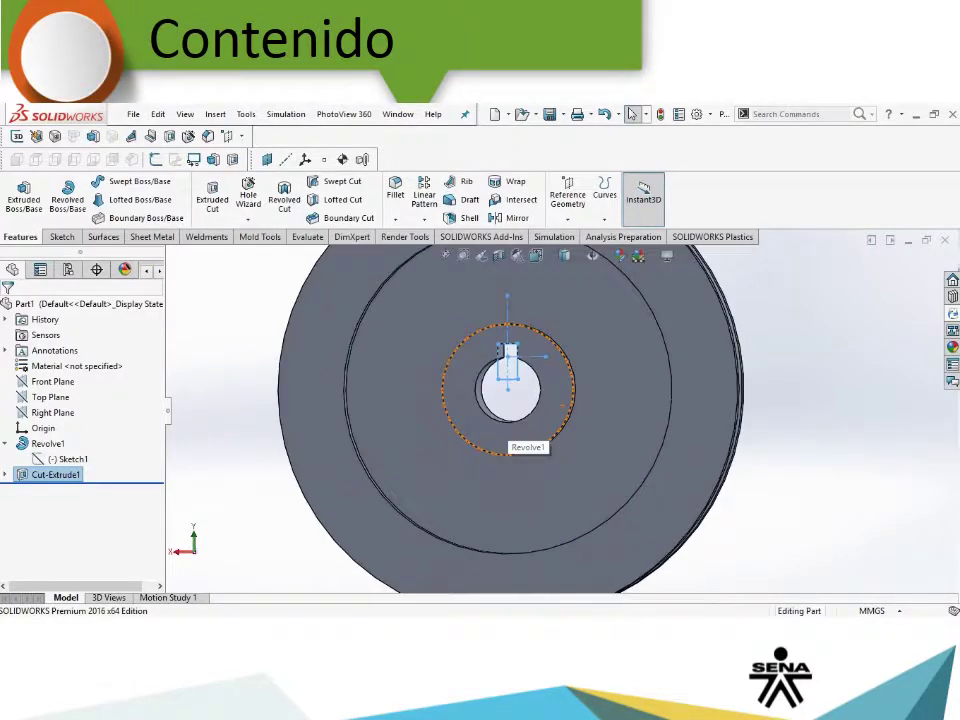
scroll(524, 372, up, 2)
key(Escape)
middle_drag(524, 372, 578, 400)
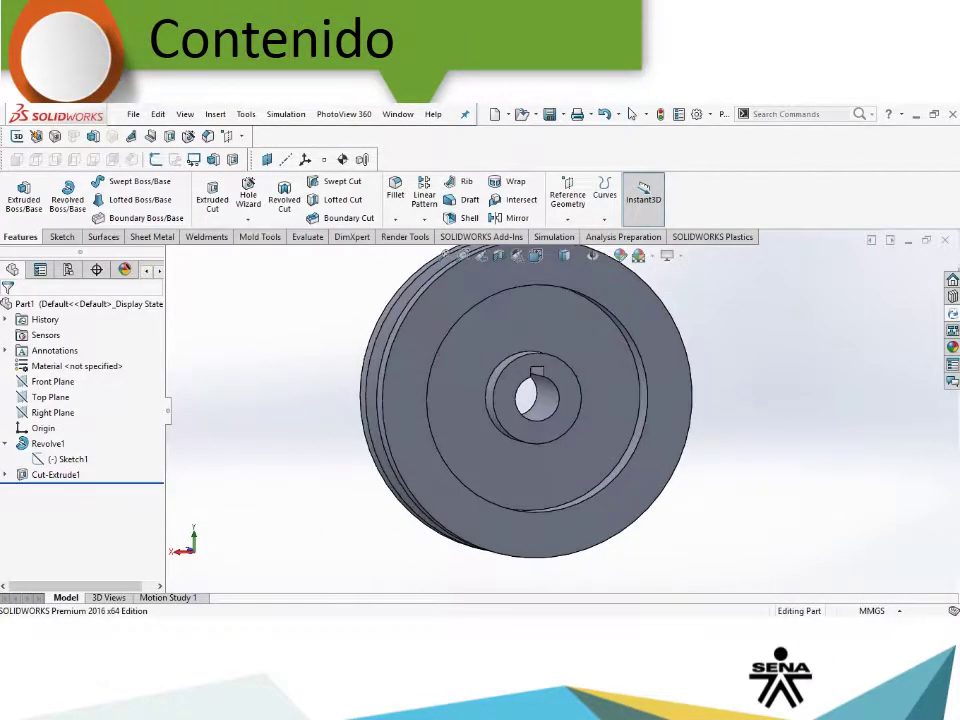
scroll(578, 400, down, 2)
scroll(578, 400, down, 3)
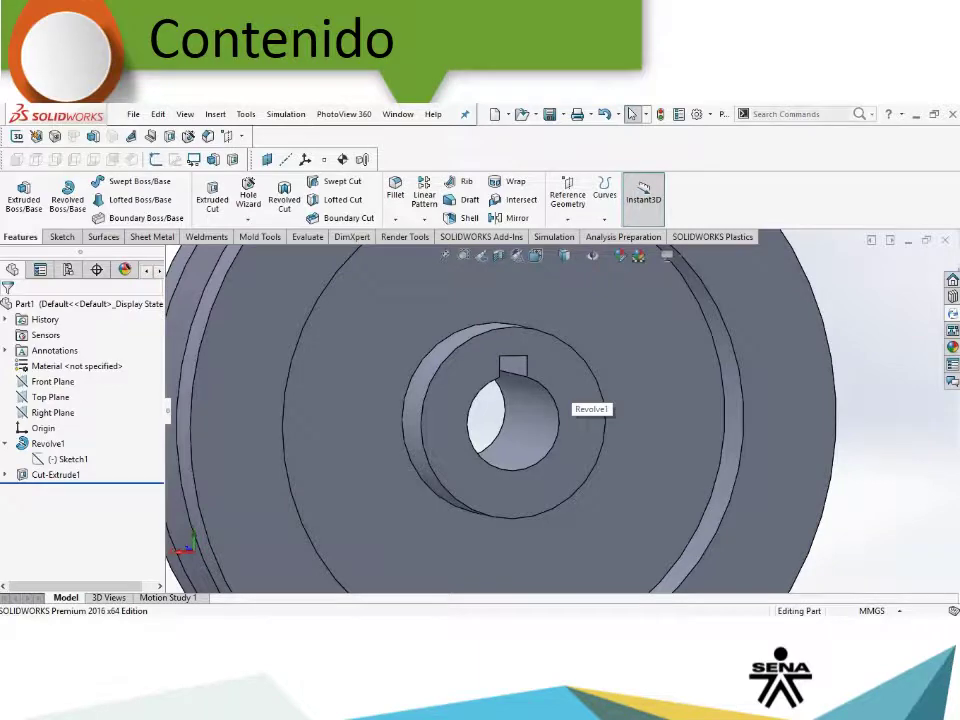
scroll(578, 400, up, 3)
scroll(578, 400, up, 2)
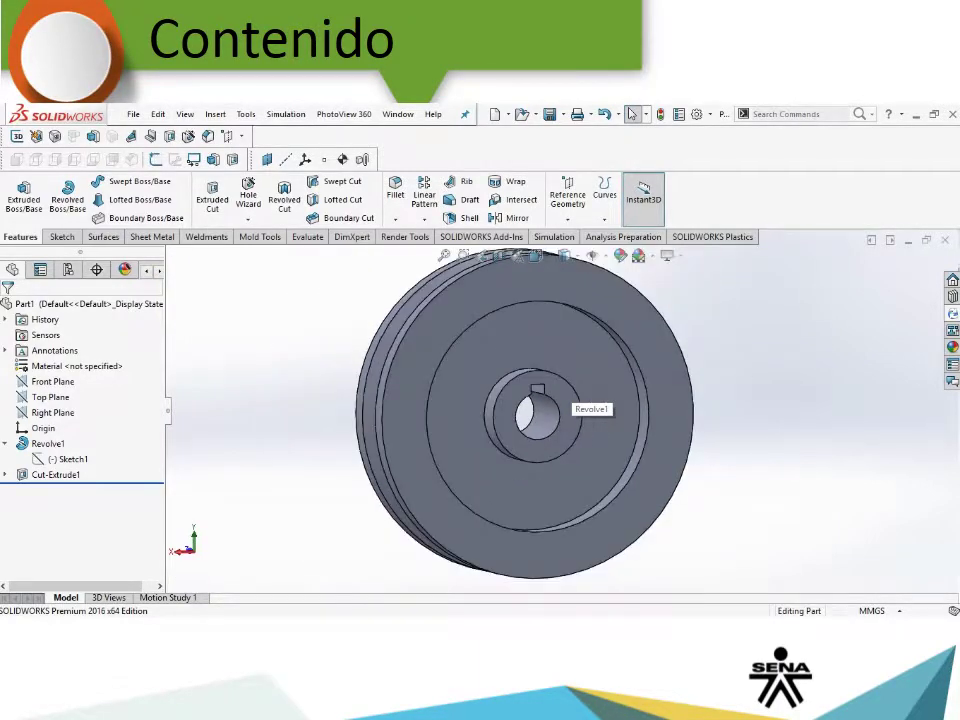
Step: Check the hub from both sides, zoom to fit, and select the pulley's front face
key(ctrl+1)
key(Right)
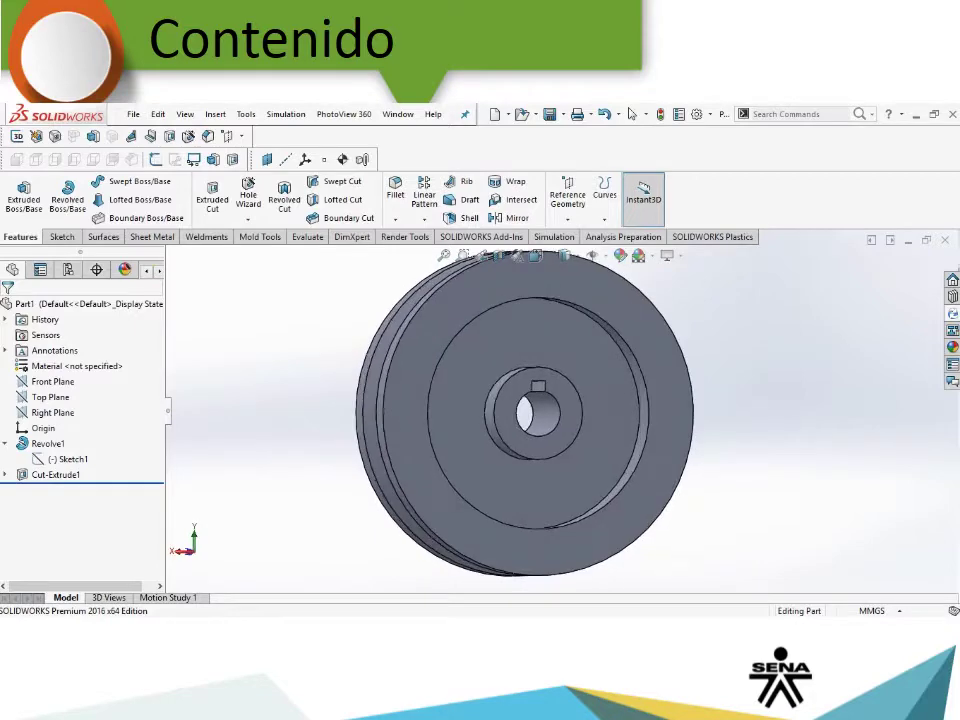
scroll(700, 335, down, 1)
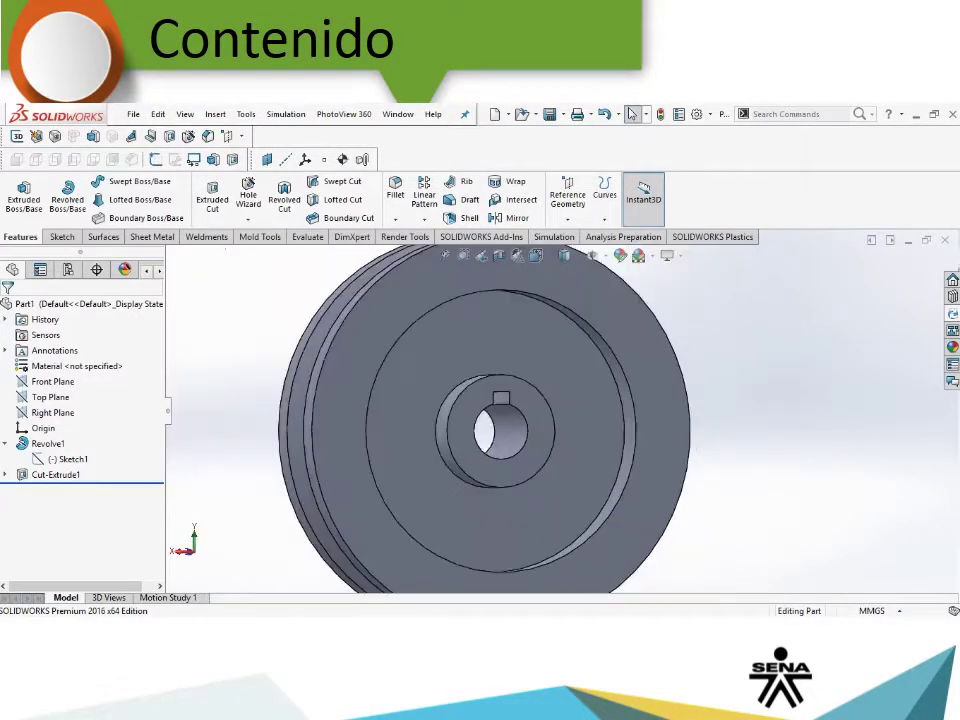
scroll(495, 430, down, 1)
scroll(495, 430, down, 1)
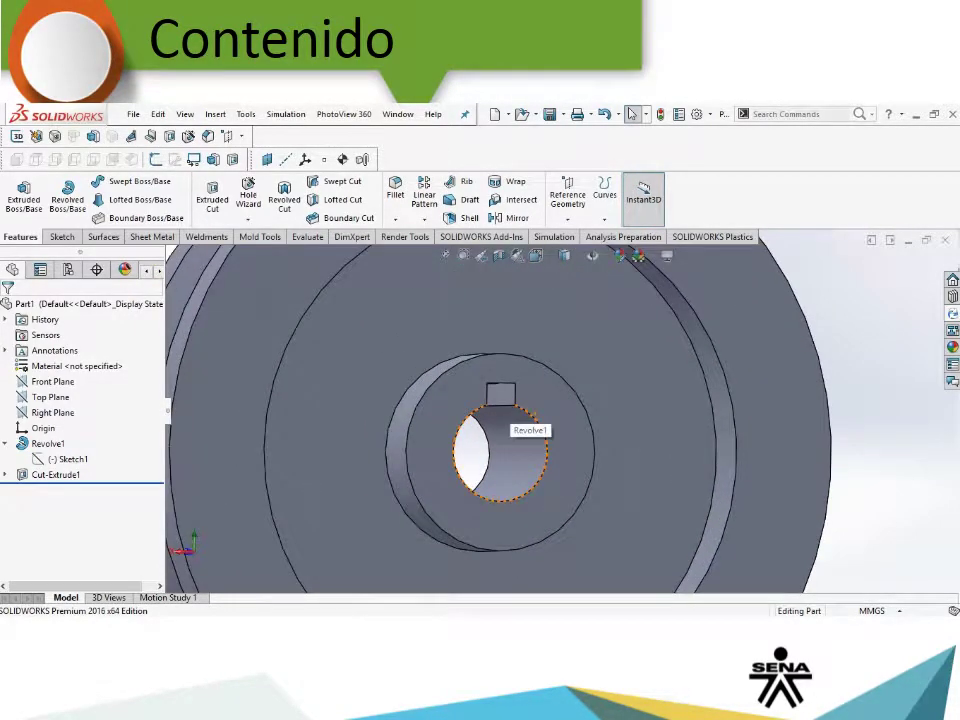
key(Left)
key(Left)
key(Right)
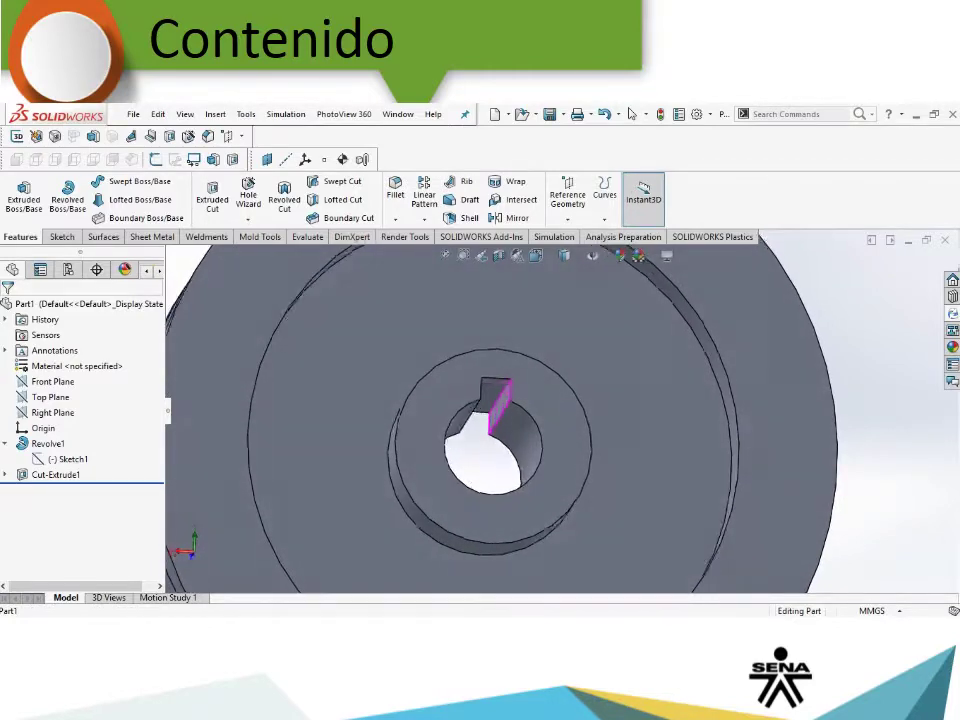
key(Right)
key(f)
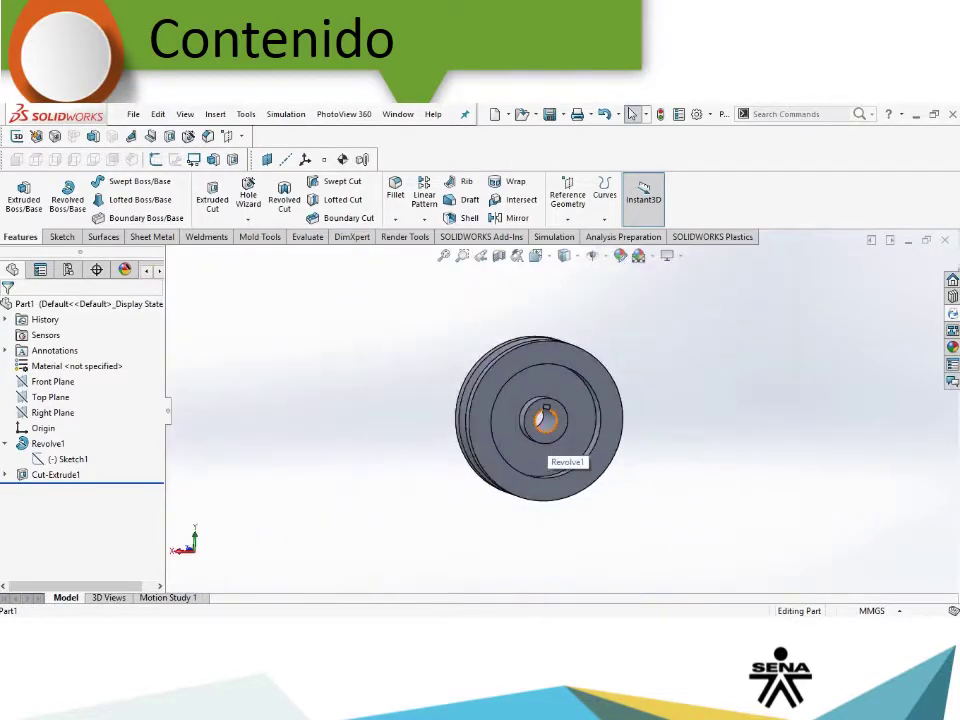
scroll(664, 410, down, 2)
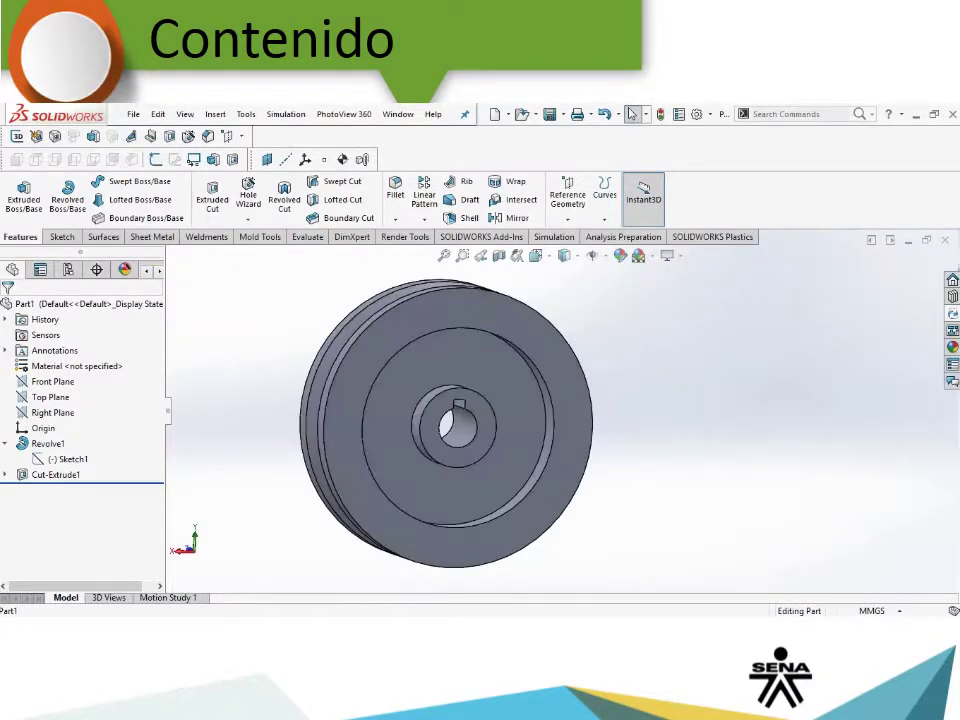
click(495, 363)
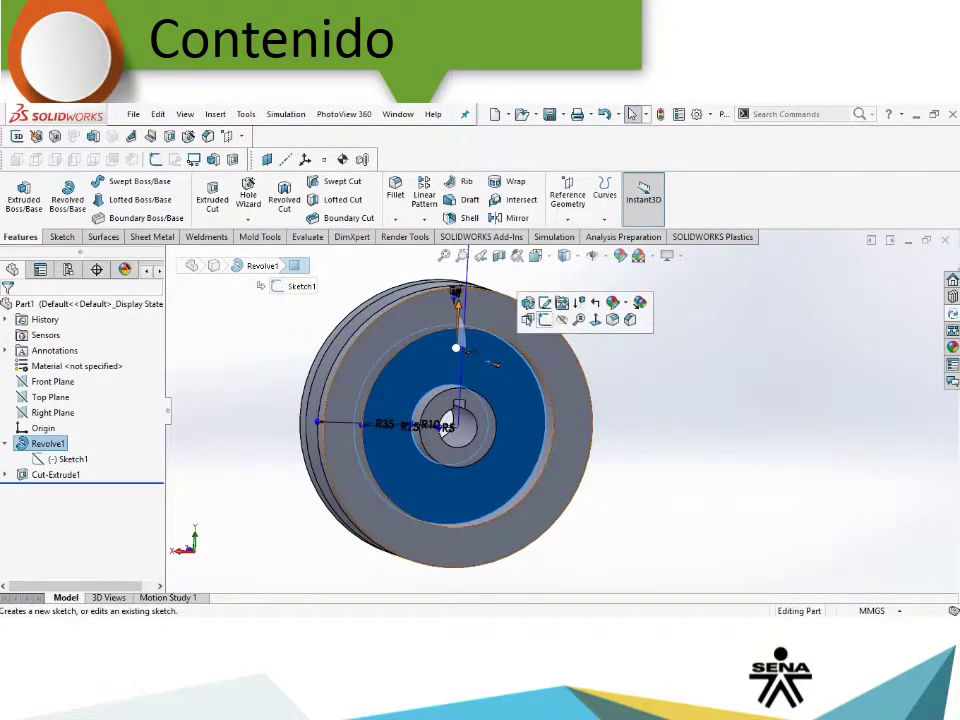
Step: Start a sketch on the front face with a circle centred on the bore
click(528, 302)
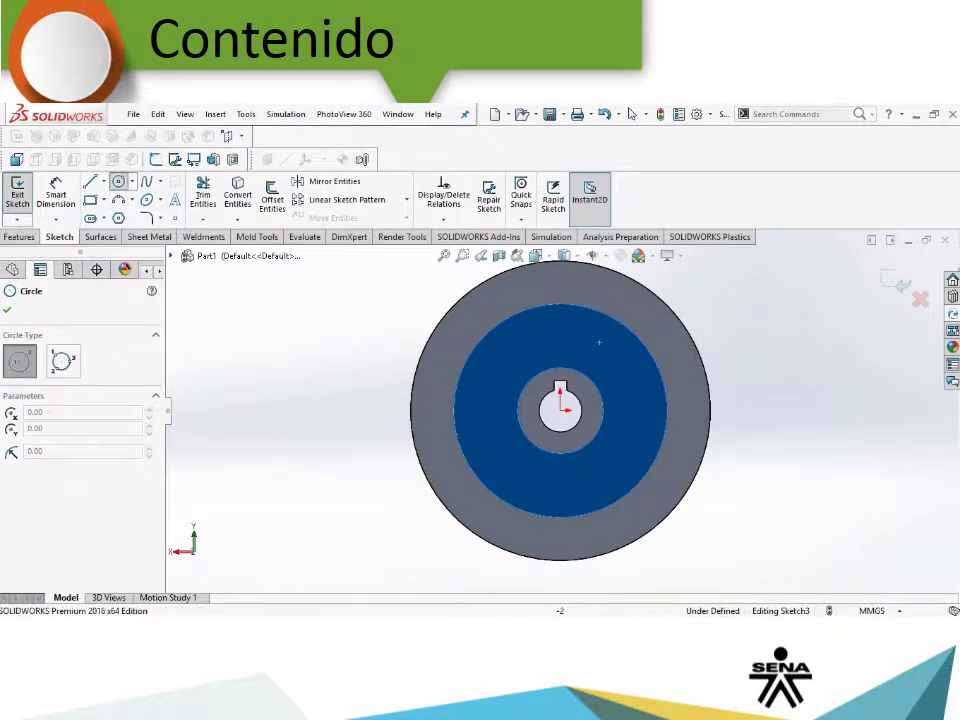
click(561, 410)
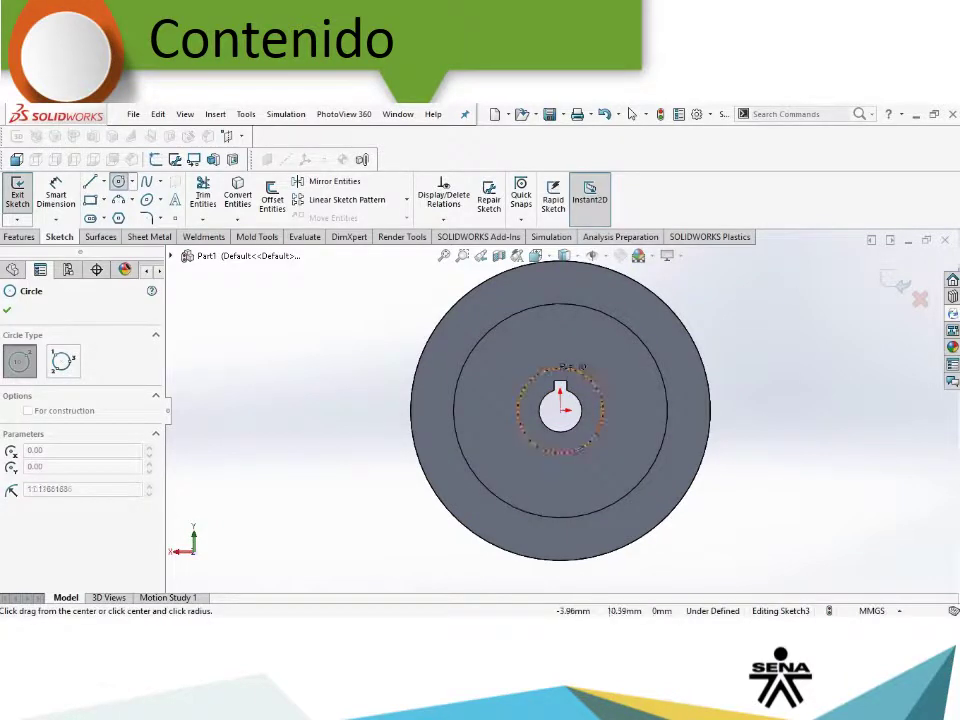
click(560, 333)
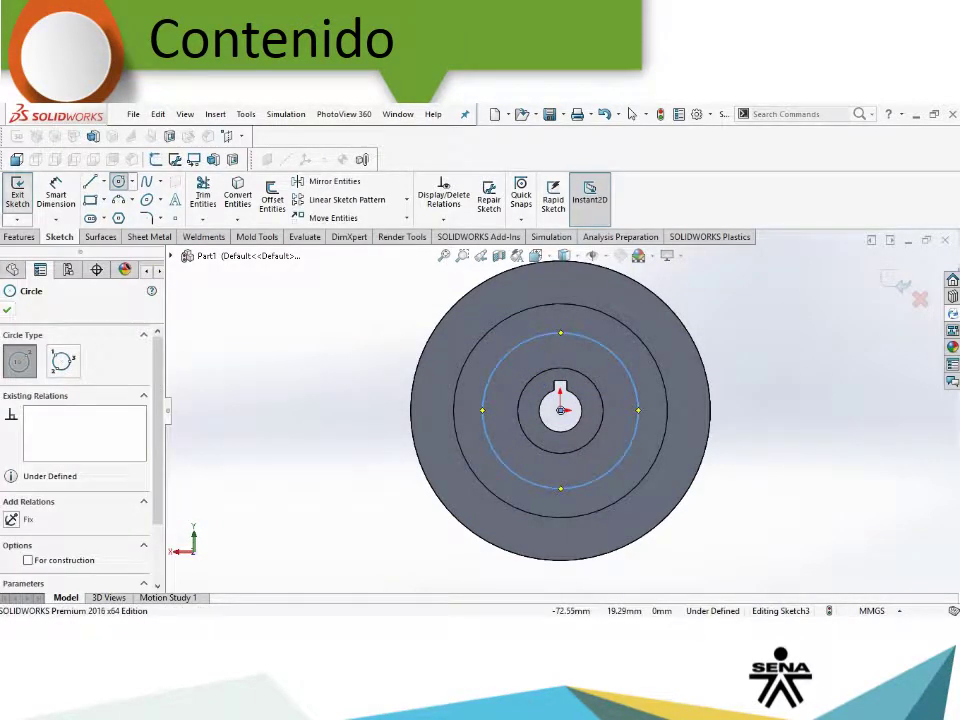
Step: Dimension the circle to a Ø35 mm diameter
click(56, 195)
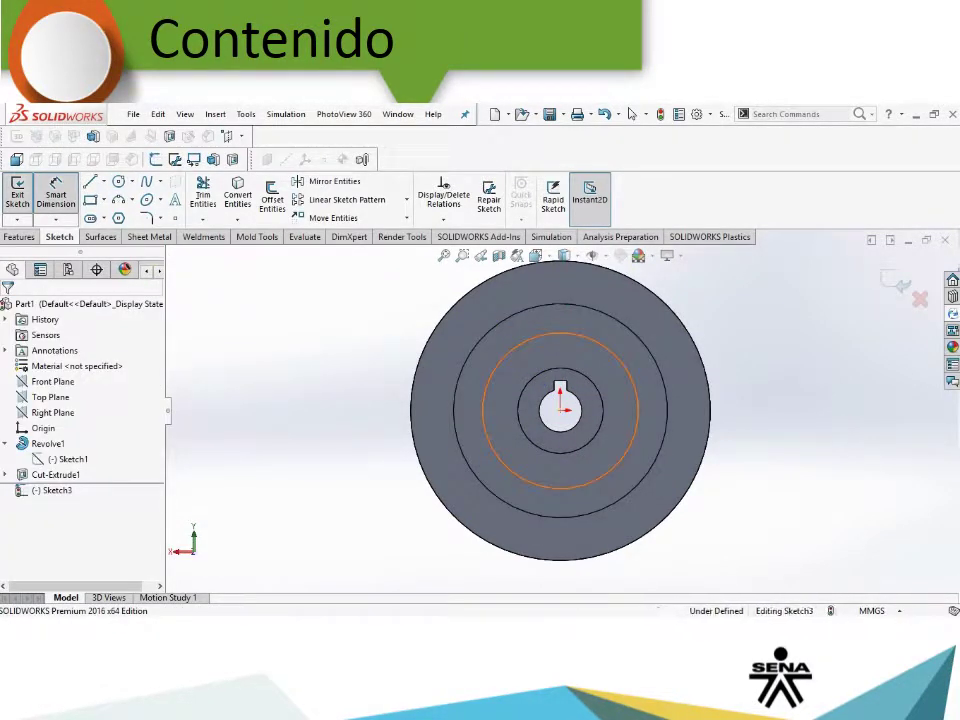
click(561, 333)
click(762, 410)
text(5)
key(Return)
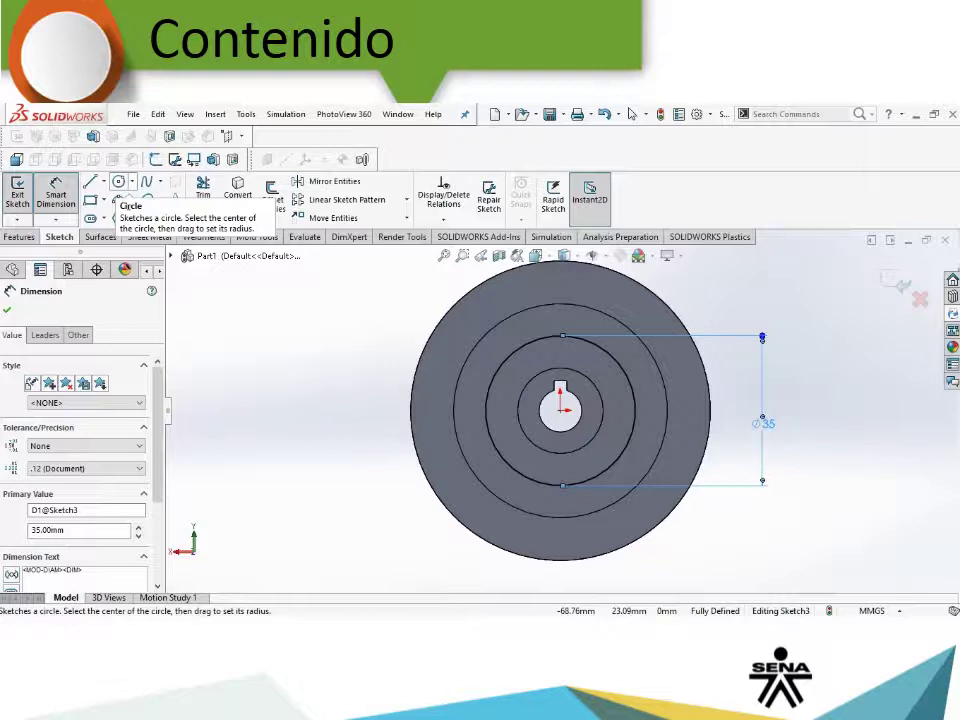
click(102, 182)
click(125, 213)
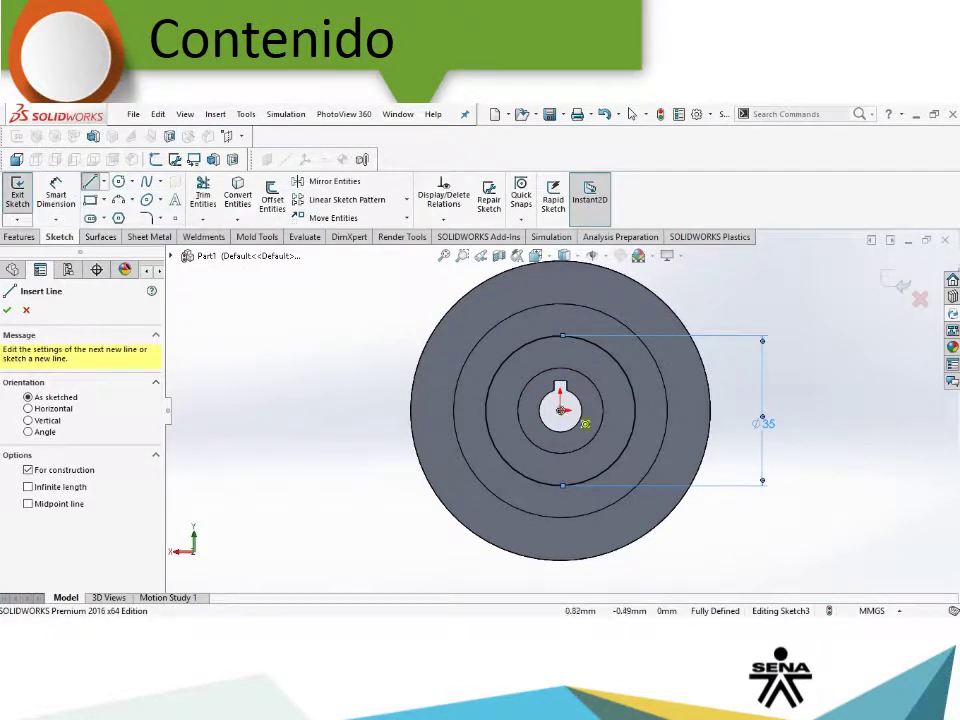
Step: Draw a vertical construction centreline up from the bore centre
click(562, 410)
click(560, 272)
key(Escape)
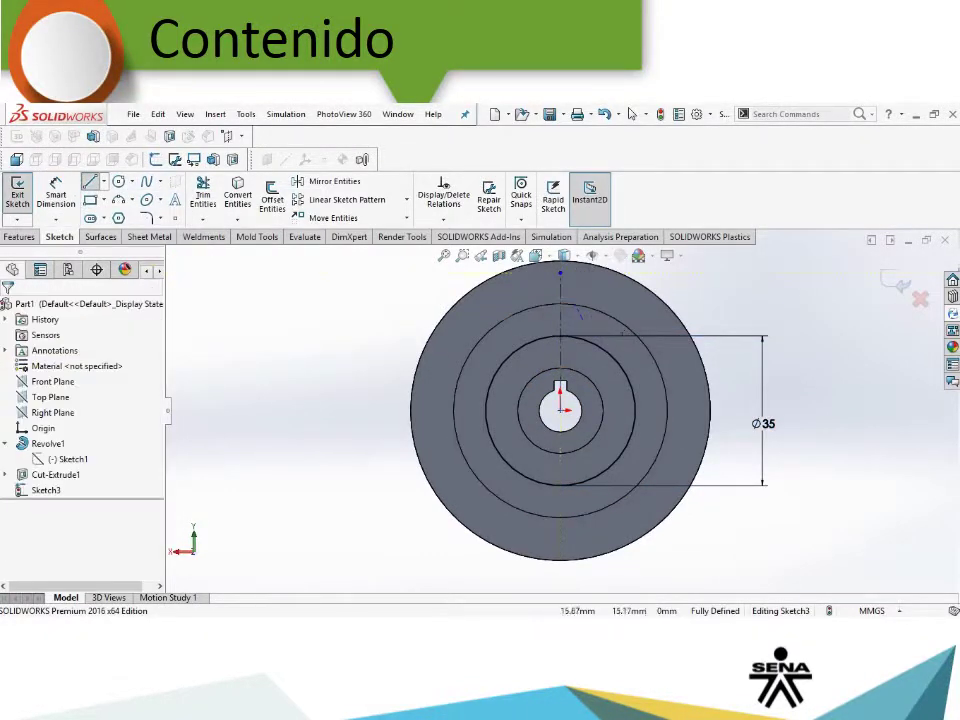
click(632, 113)
Step: Draw a small circle centred where the centreline crosses the Ø35 circle
click(118, 181)
scroll(513, 346, down, 3)
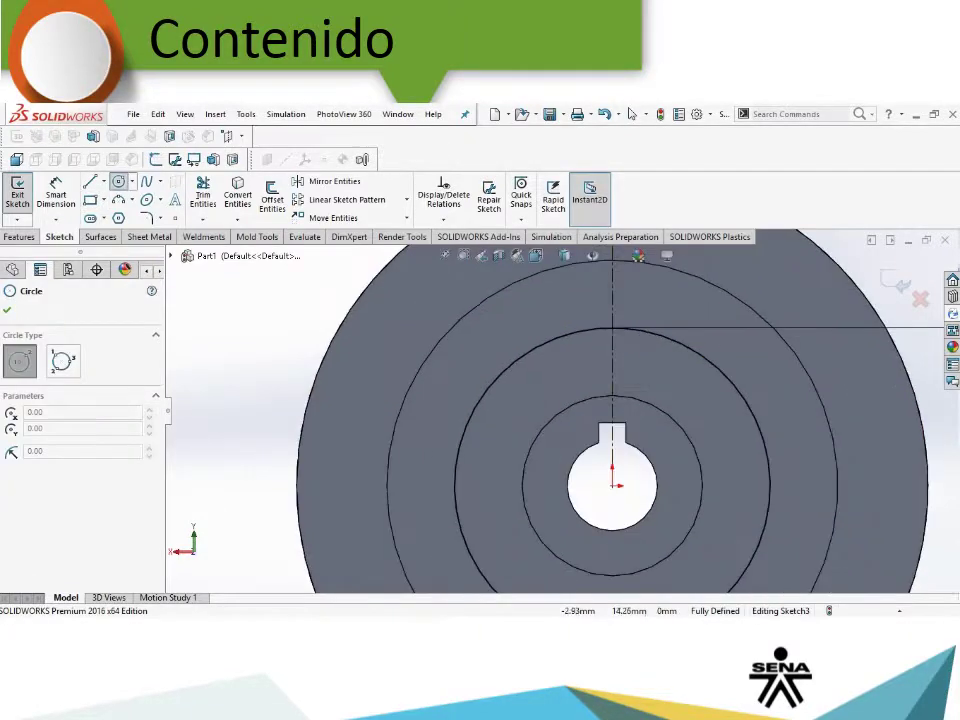
click(612, 328)
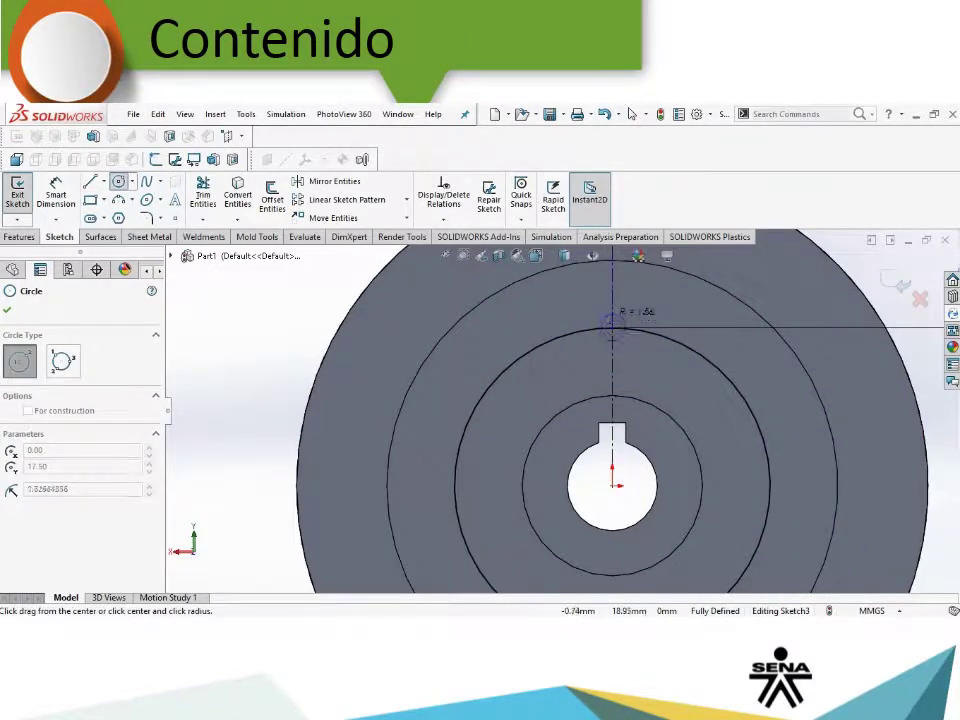
click(626, 318)
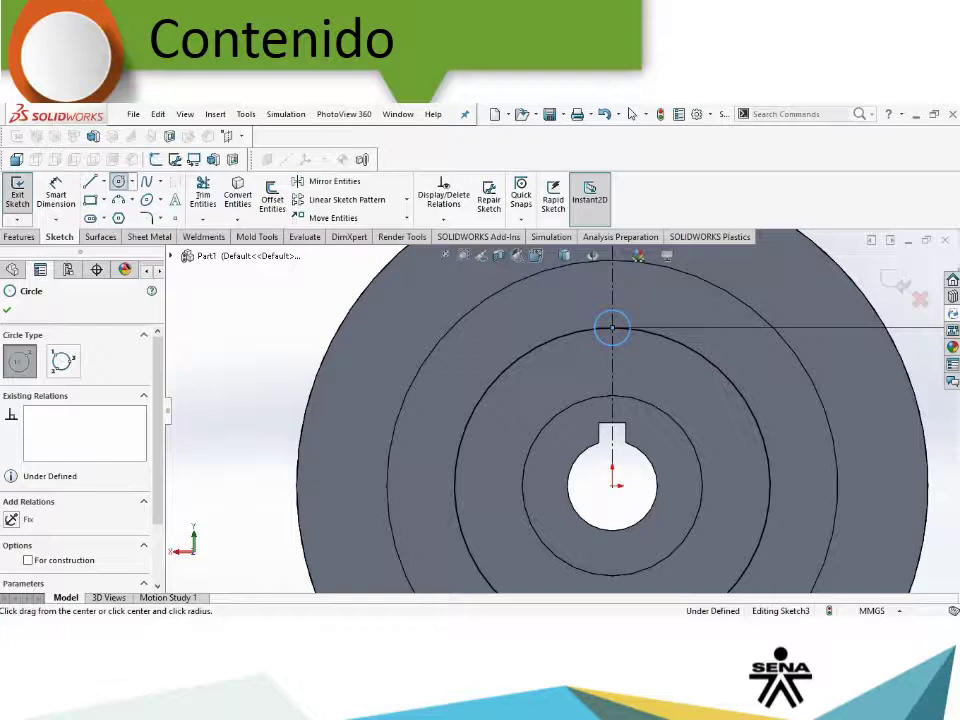
Step: Give the small hole circle a Ø7 mm diameter dimension, fully defining Sketch3
key(Escape)
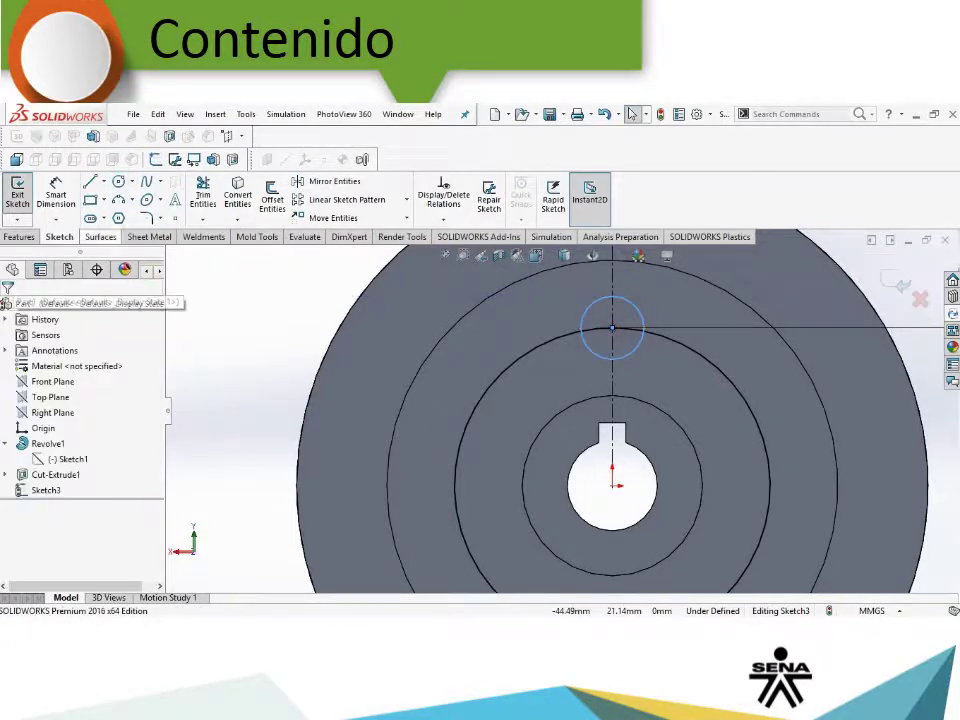
click(56, 195)
scroll(590, 420, up, 3)
click(604, 355)
click(390, 321)
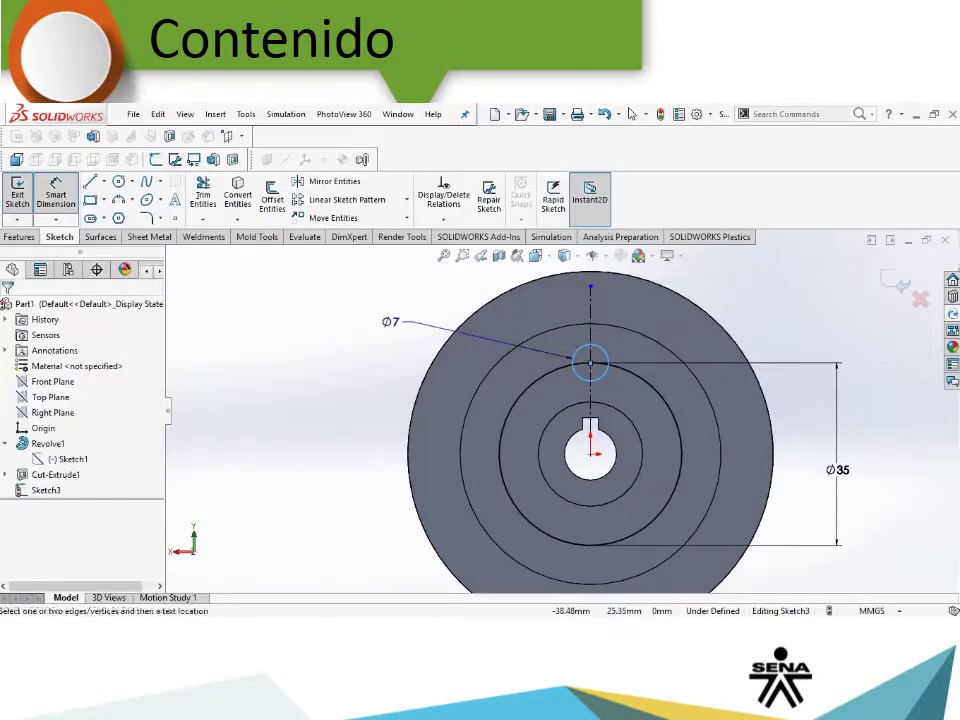
key(Return)
scroll(568, 367, up, 2)
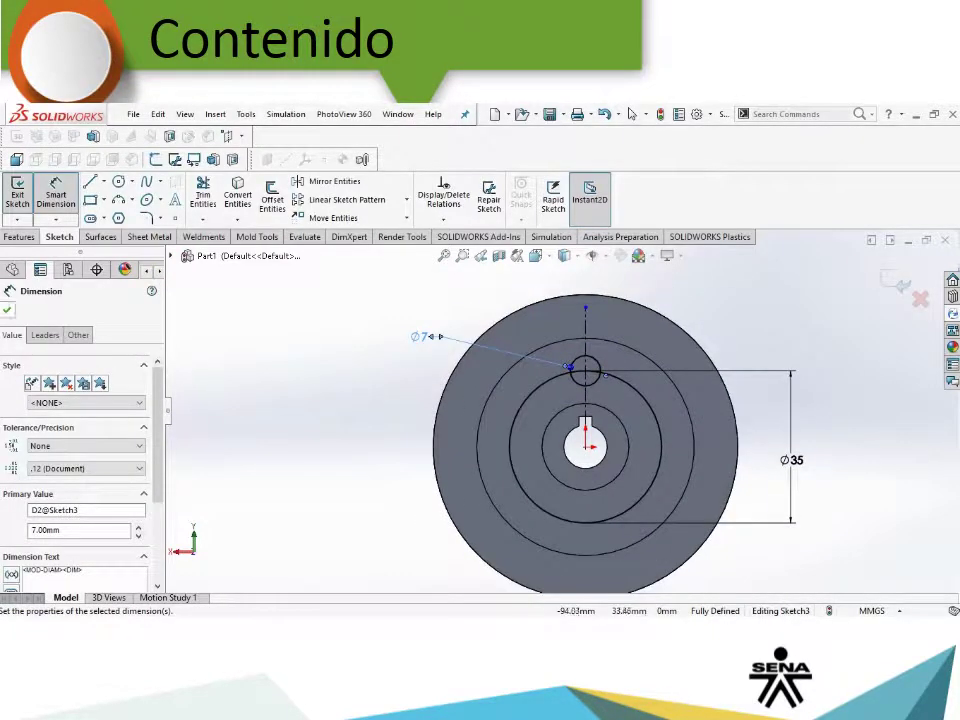
key(Escape)
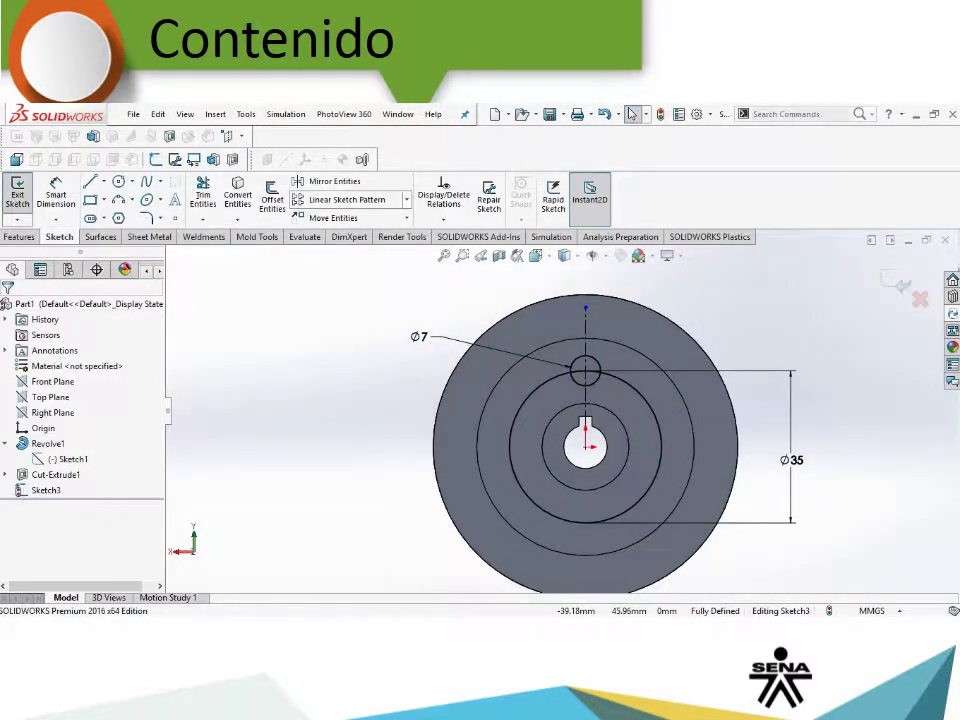
click(406, 199)
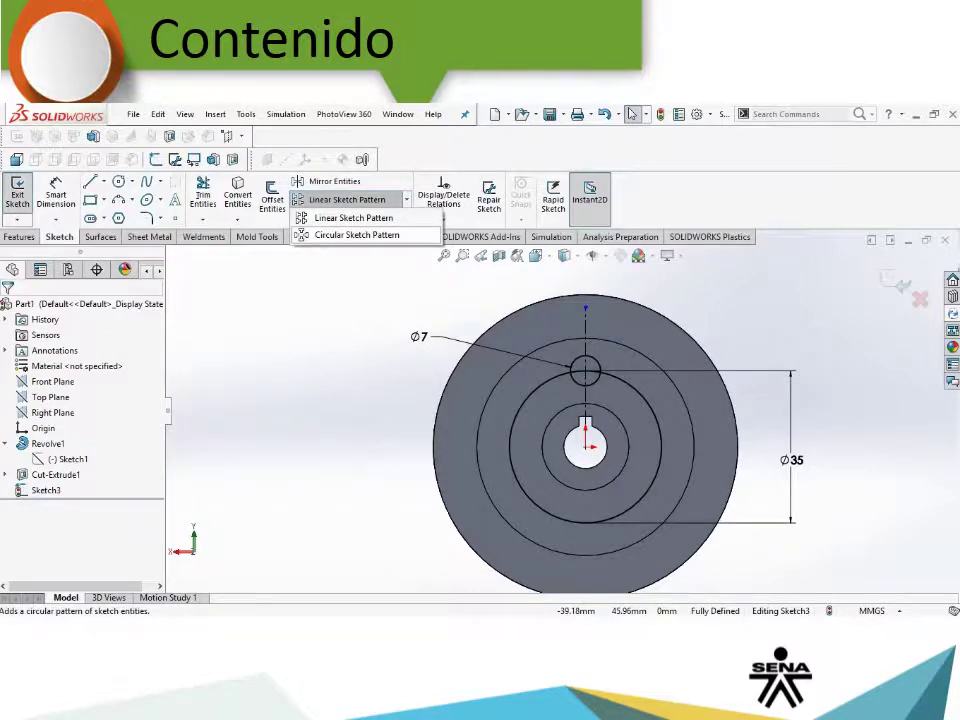
Step: Start a circular sketch pattern about the centre point with 8 instances, then cancel it
click(357, 234)
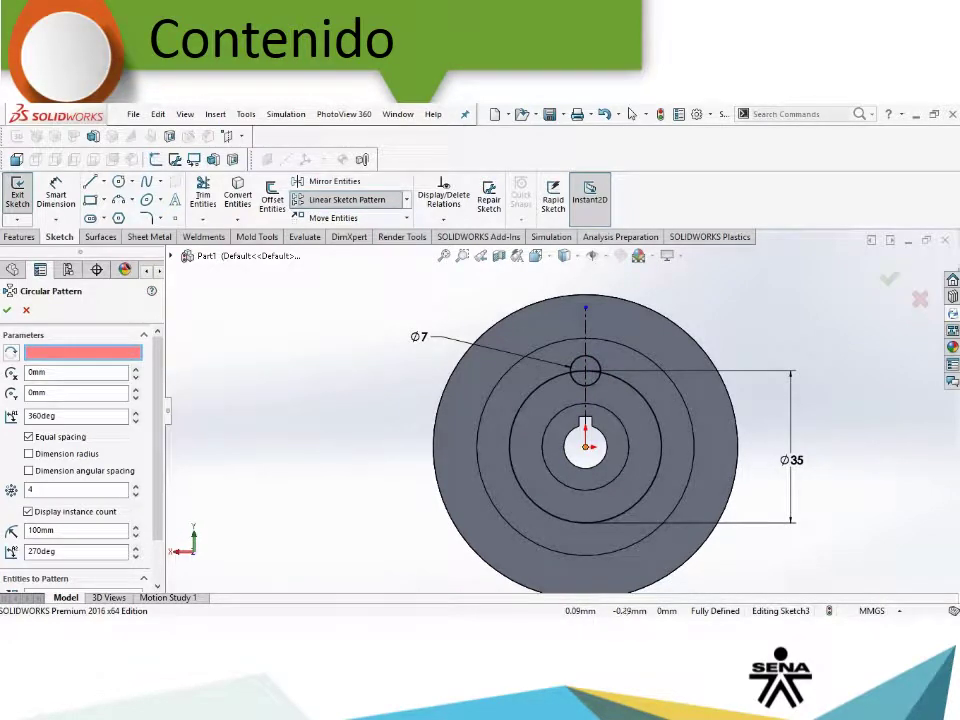
click(585, 446)
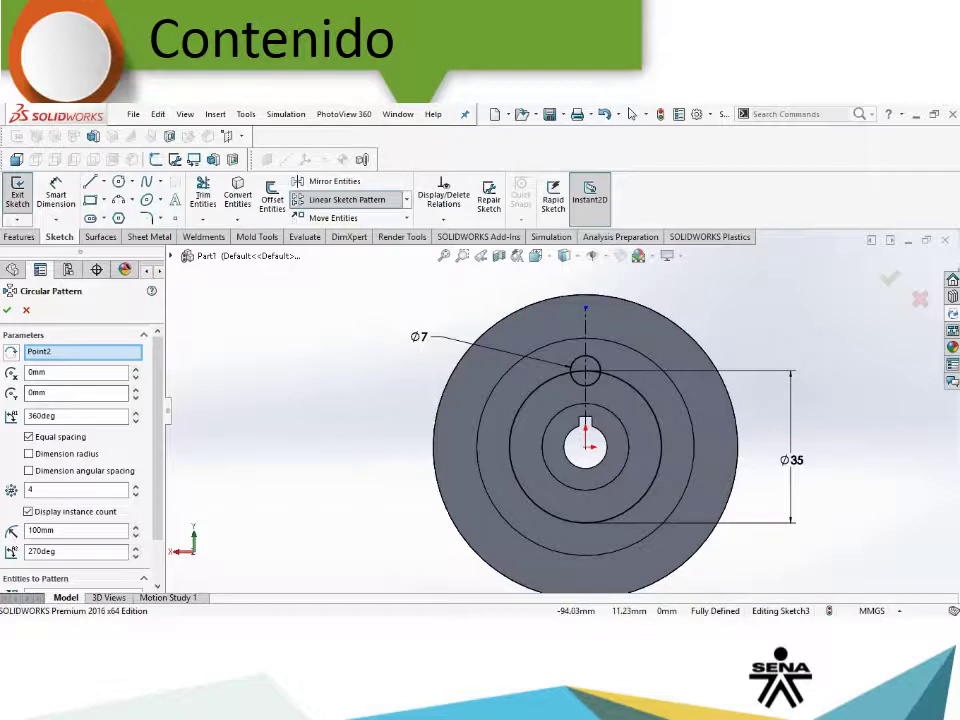
click(75, 489)
text(8)
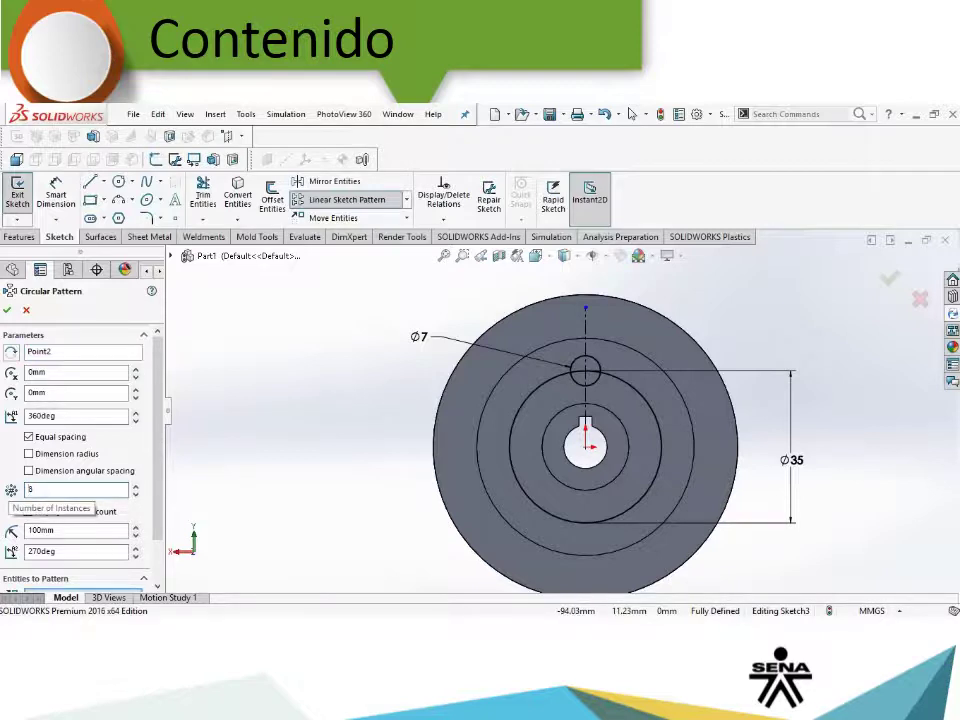
key(Escape)
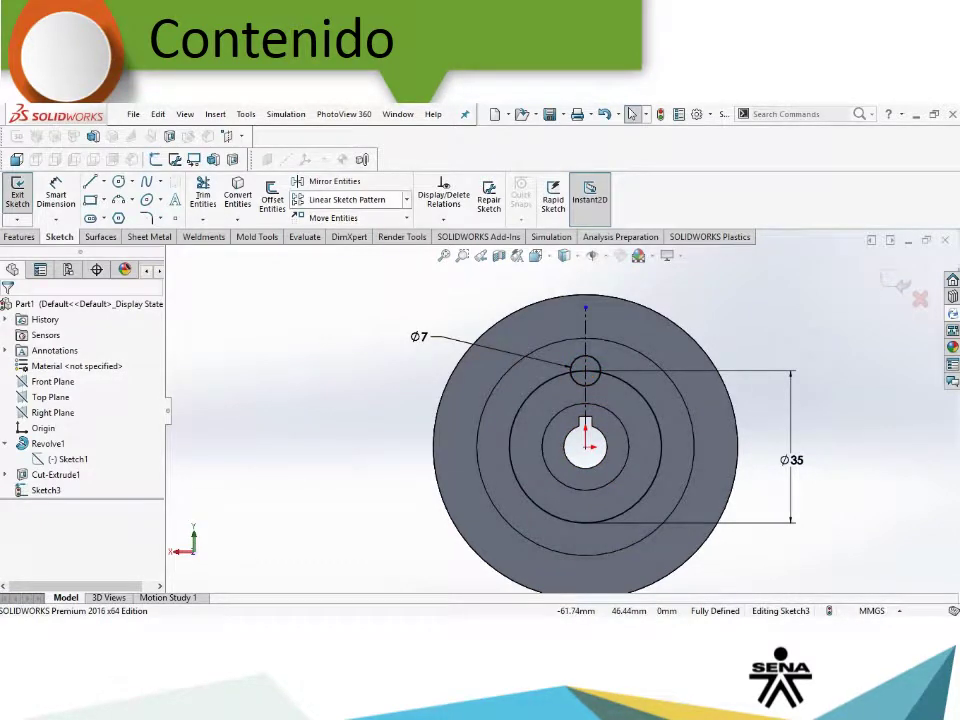
Step: Circular-pattern the Ø7 circle into 8 equally spaced copies around the sketch centre point
click(406, 199)
click(345, 233)
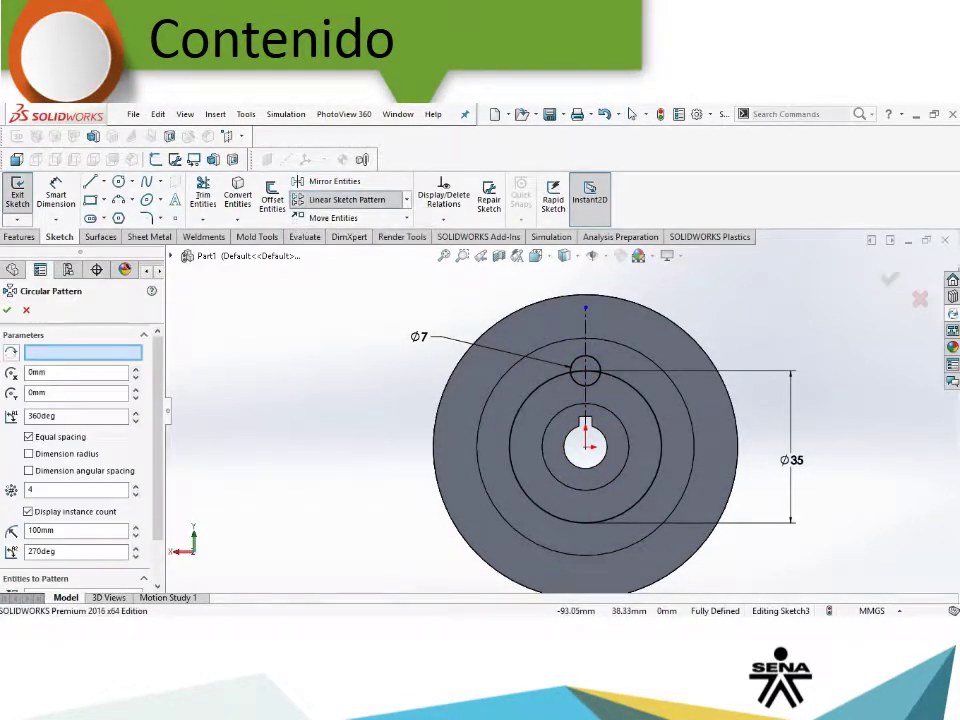
click(585, 445)
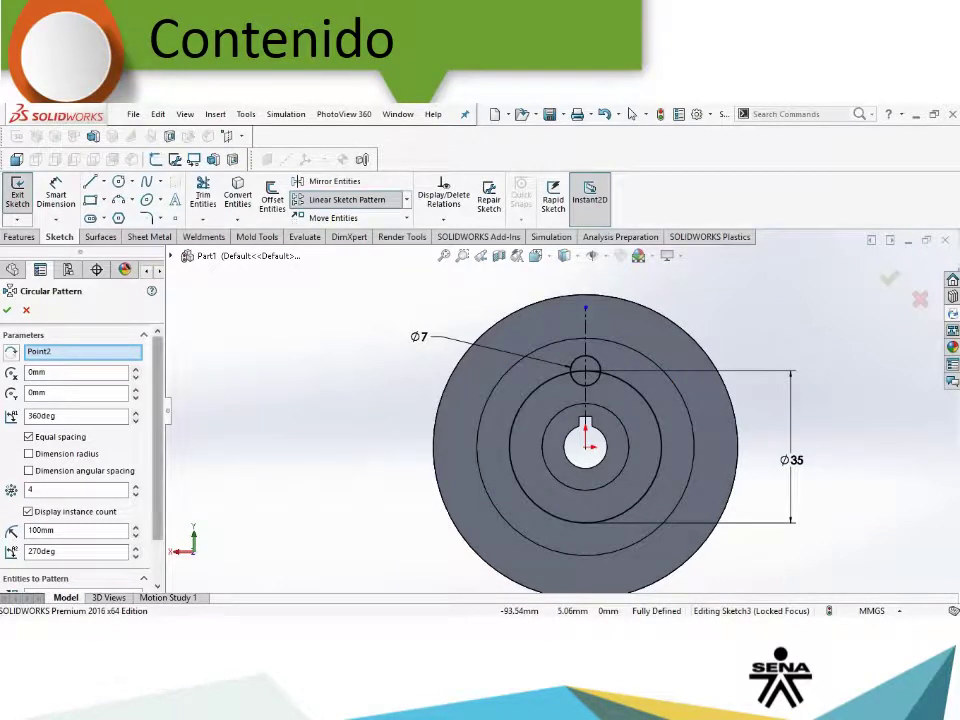
scroll(75, 450, down, 1)
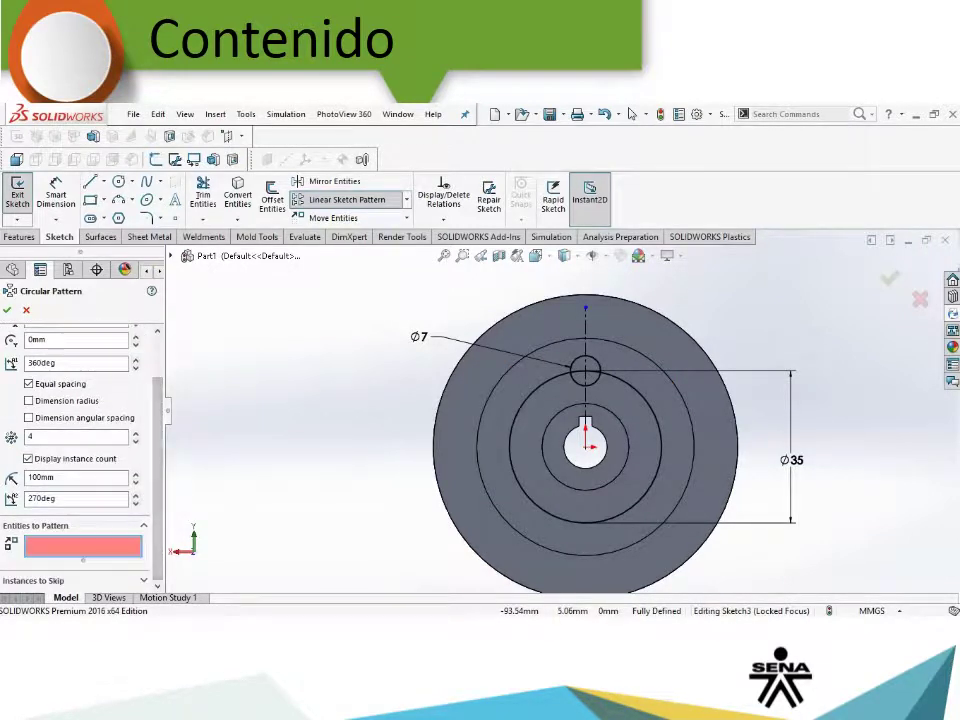
click(585, 371)
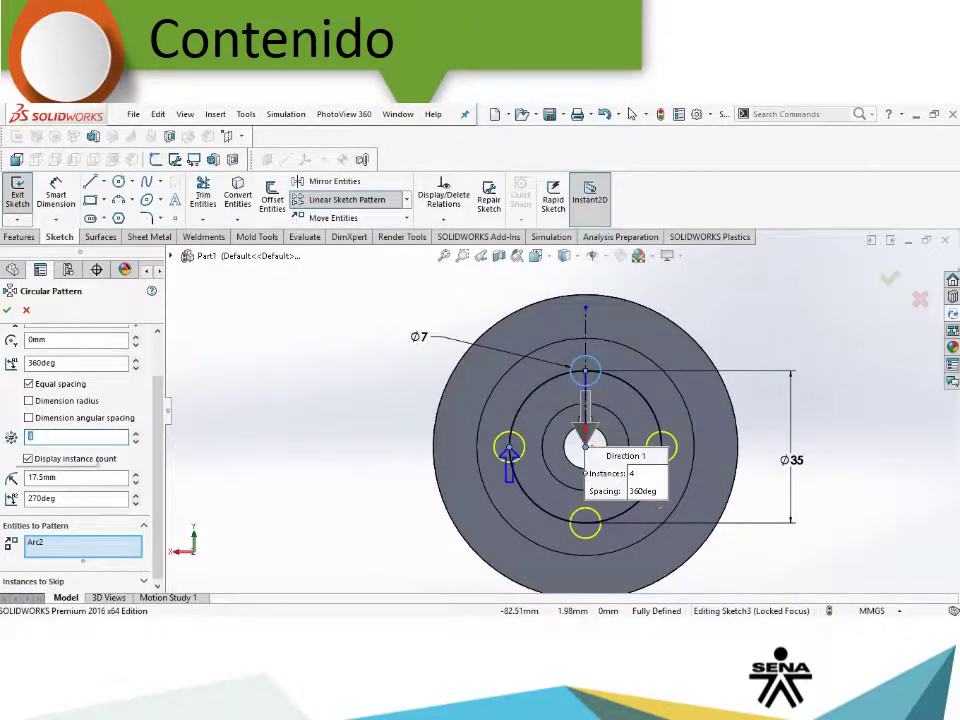
text(8)
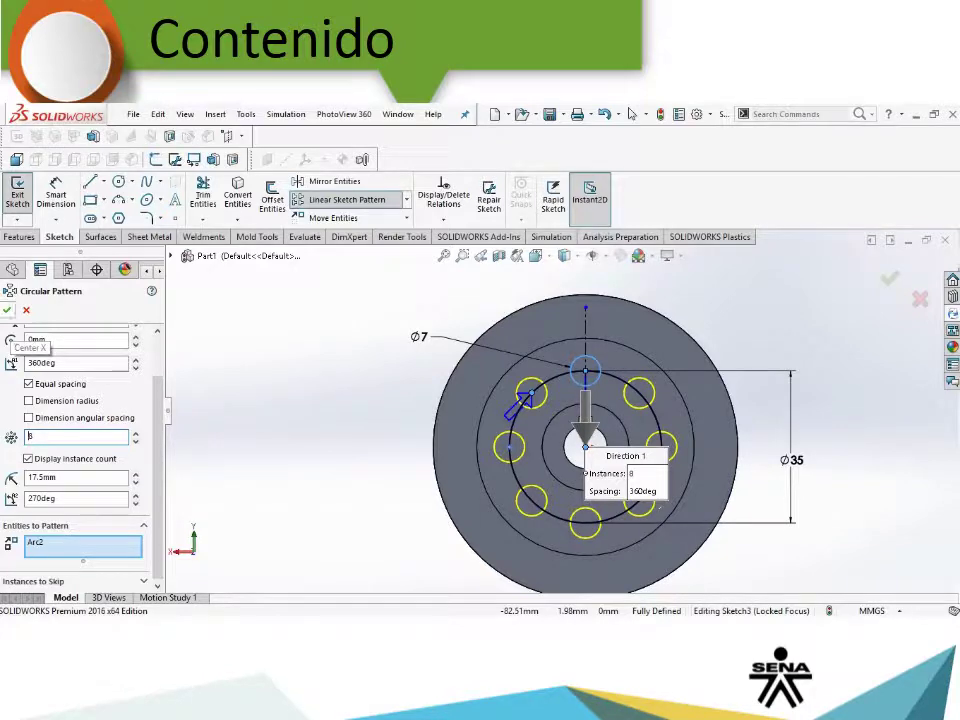
key(Return)
Step: Start an Extruded Cut from the sketch with the Through All end condition
middle_drag(300, 440, 382, 427)
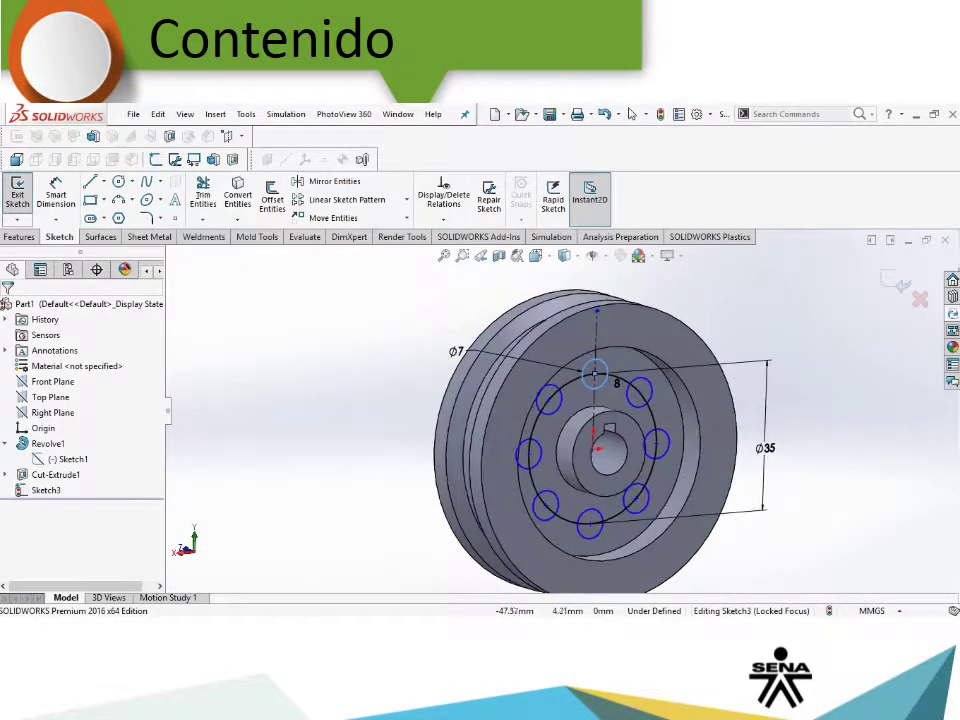
click(20, 236)
click(212, 197)
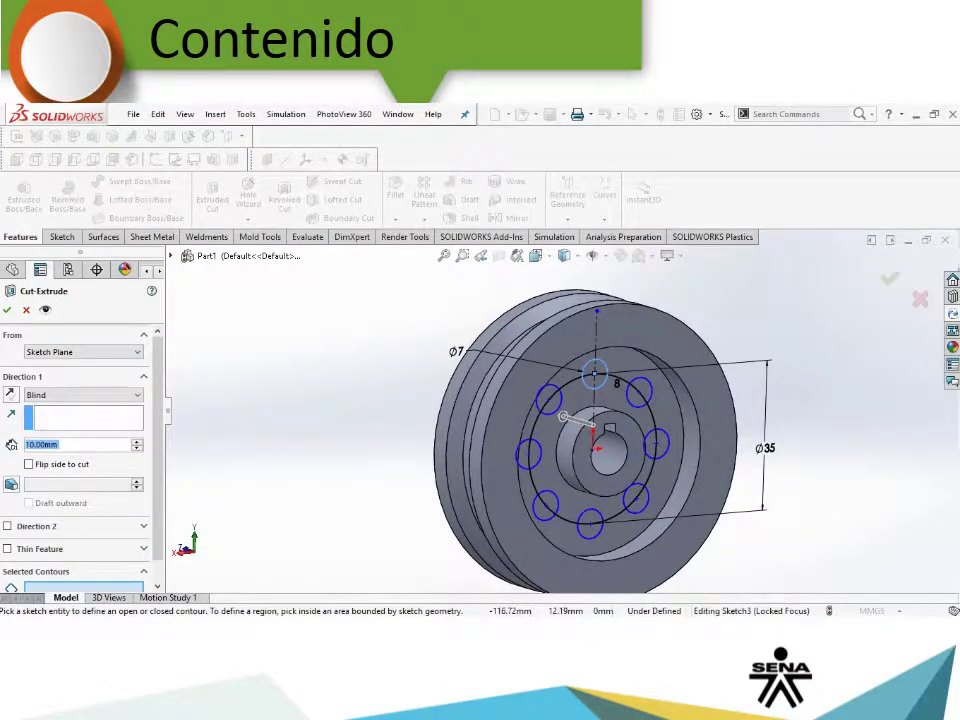
click(82, 395)
click(50, 416)
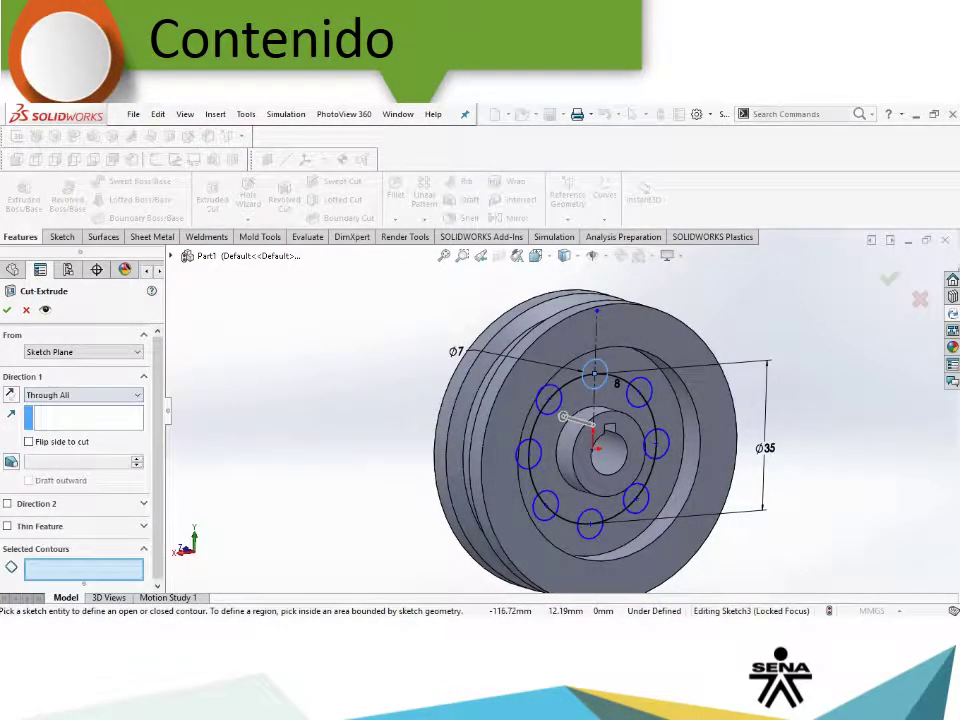
click(562, 377)
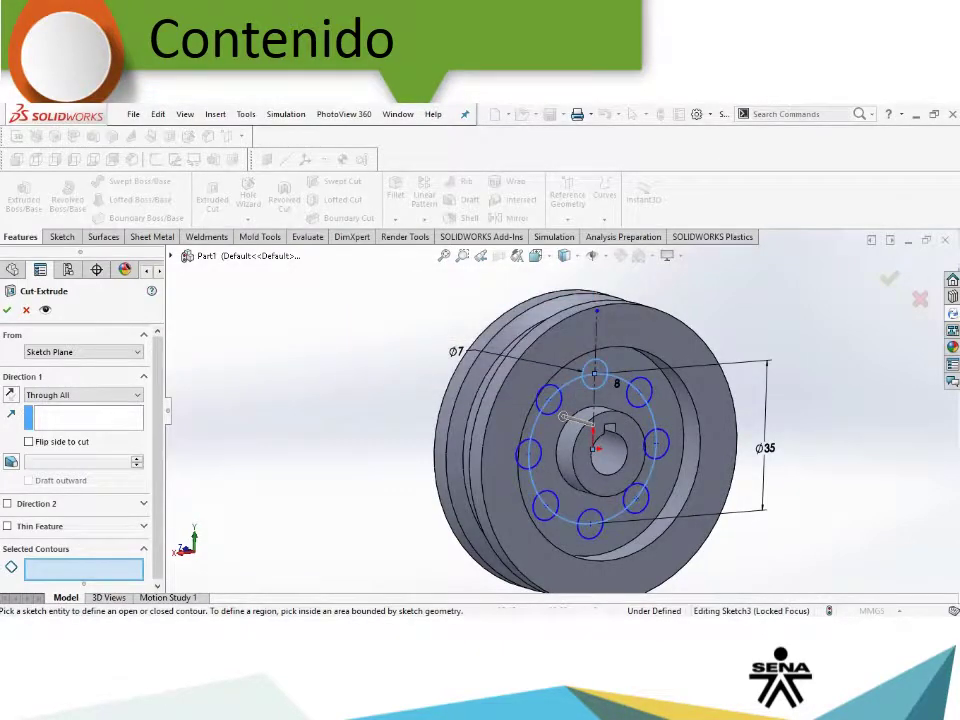
middle_drag(423, 459, 430, 459)
click(85, 418)
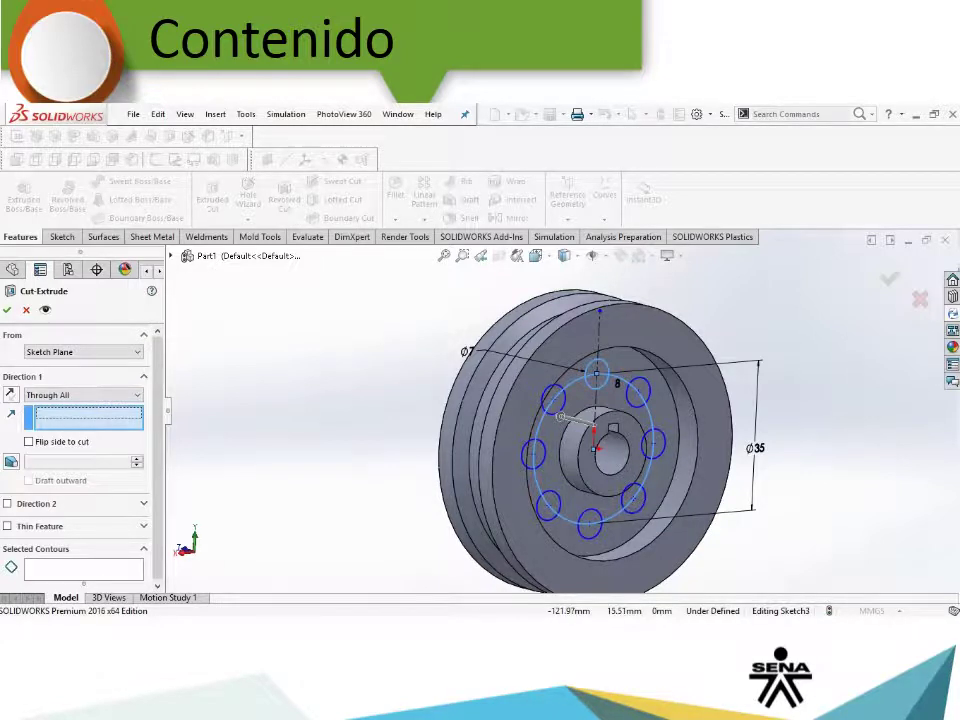
Step: Select the eight Ø7 circles as cut contours and apply the through-hole cut
click(84, 568)
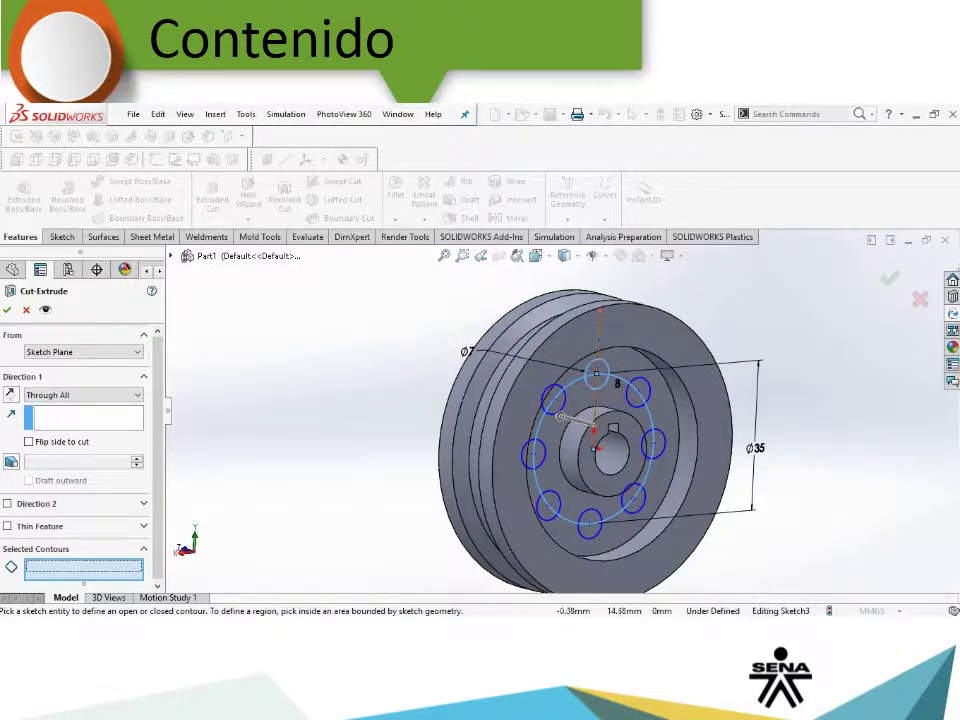
click(596, 374)
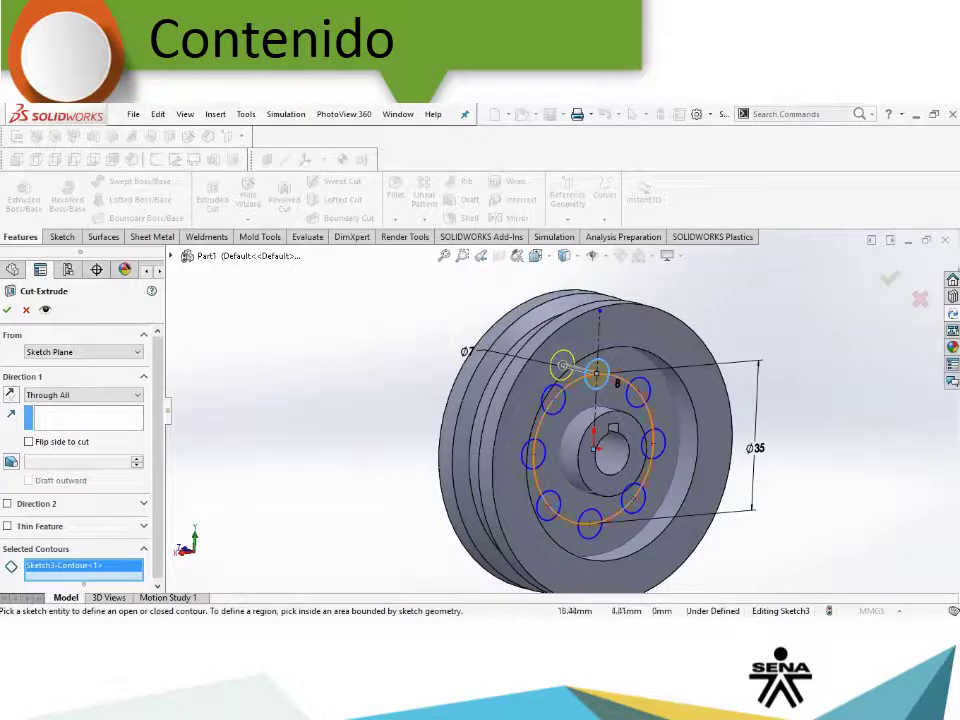
click(563, 370)
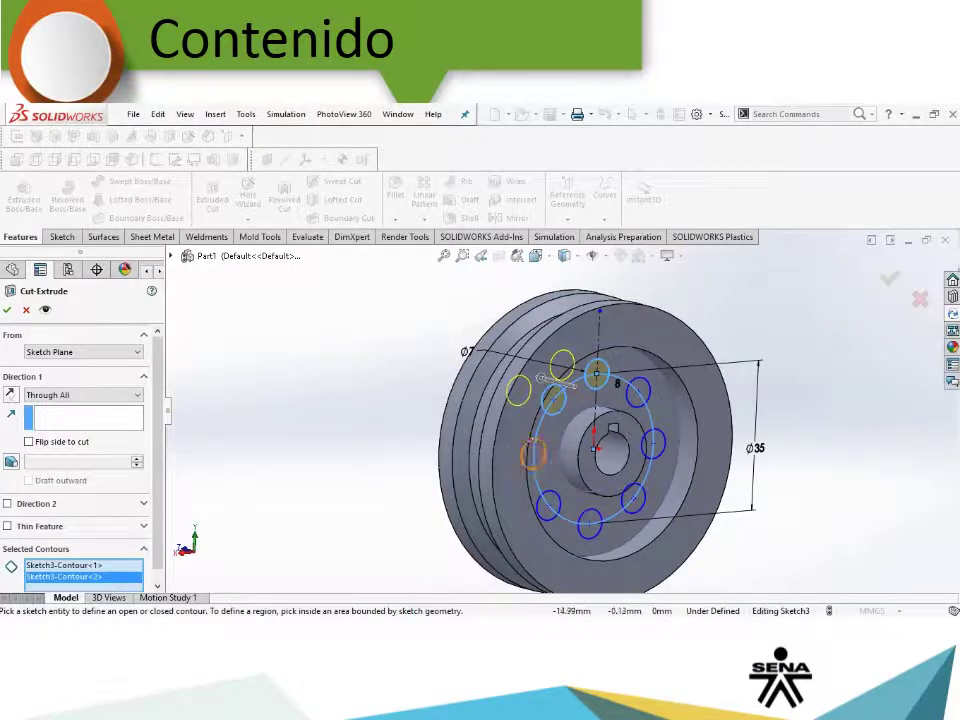
click(533, 453)
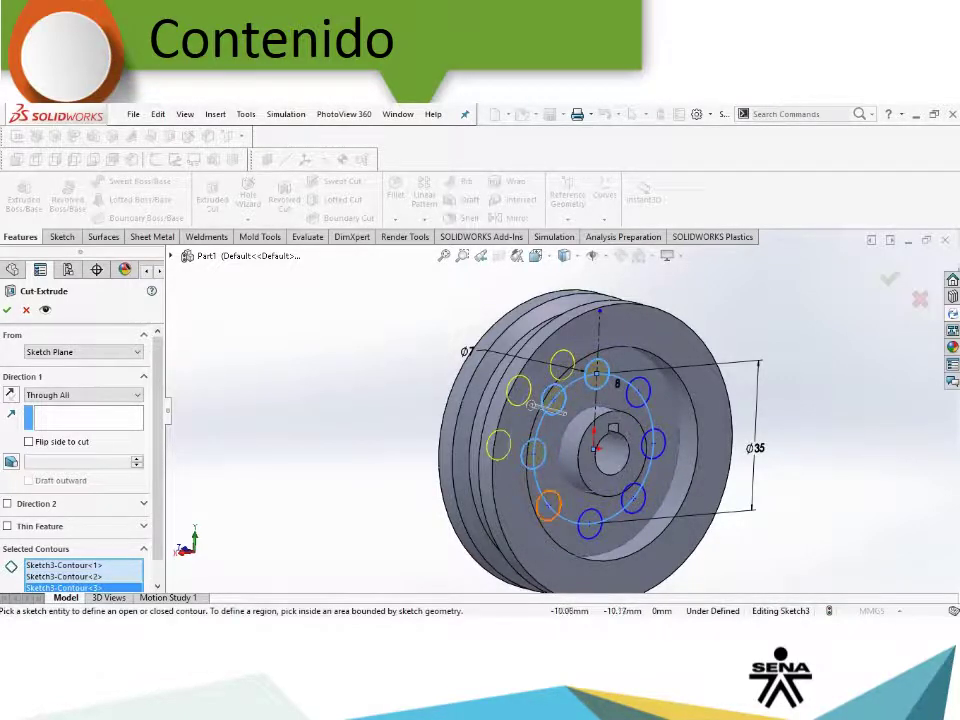
click(548, 505)
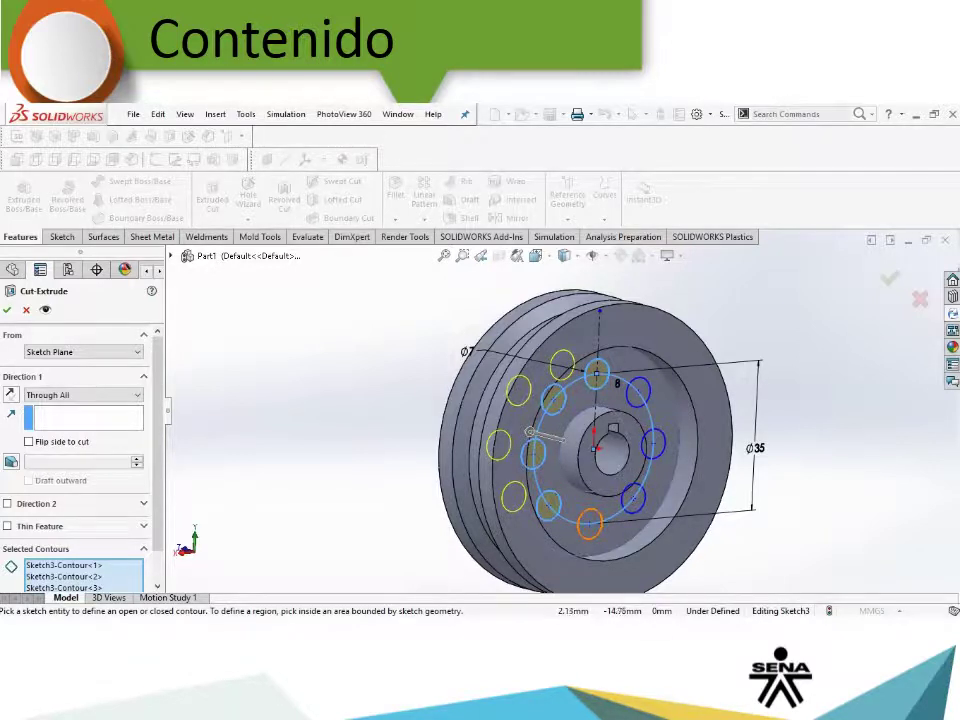
click(590, 522)
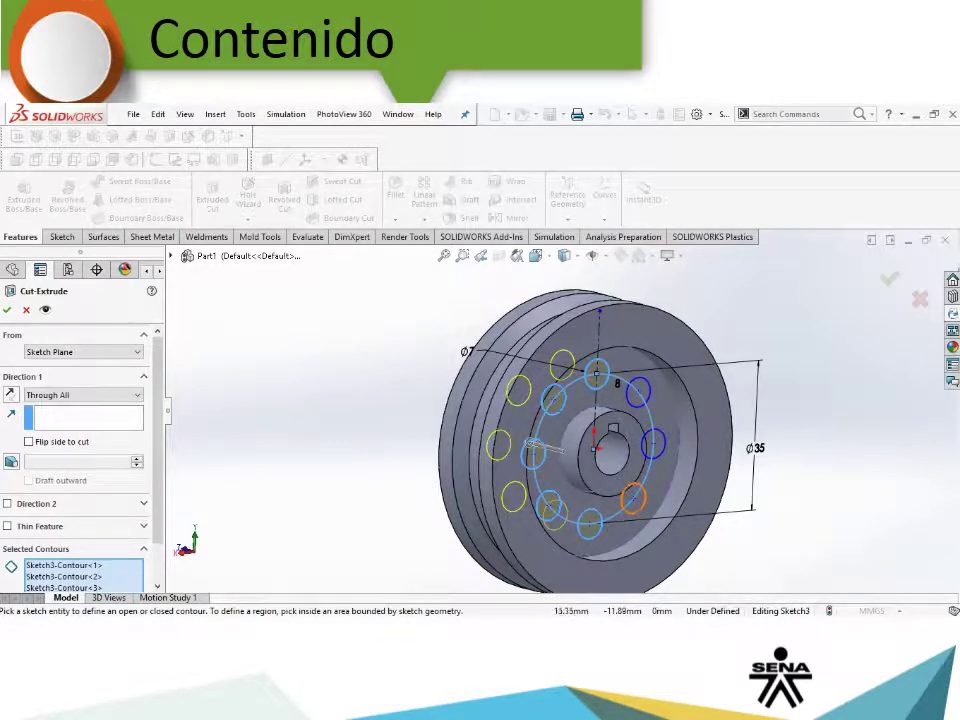
click(632, 498)
click(652, 443)
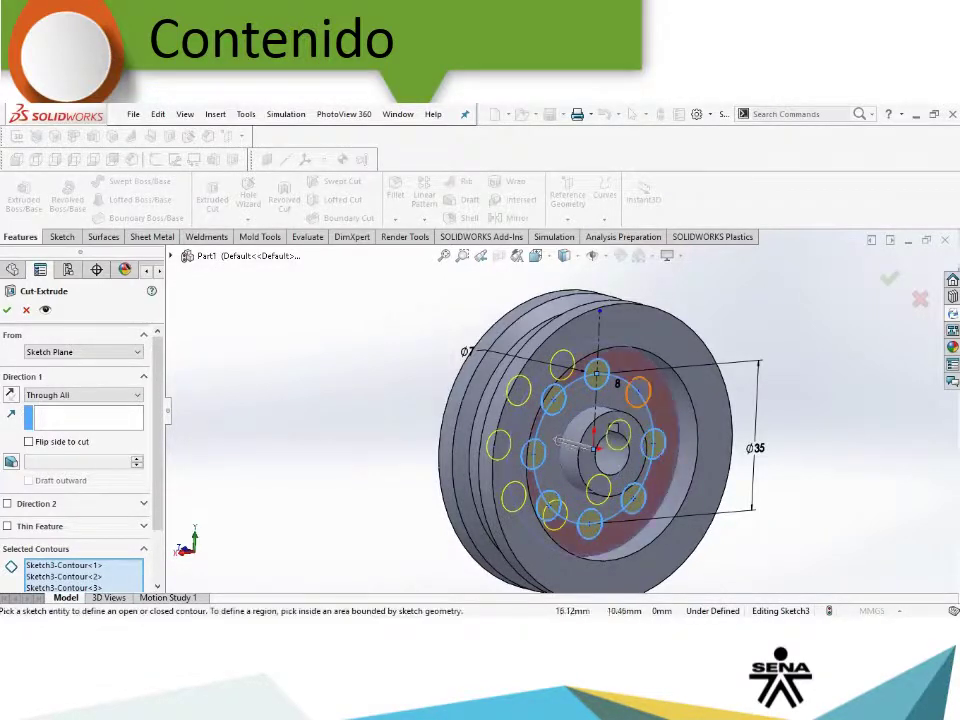
click(638, 392)
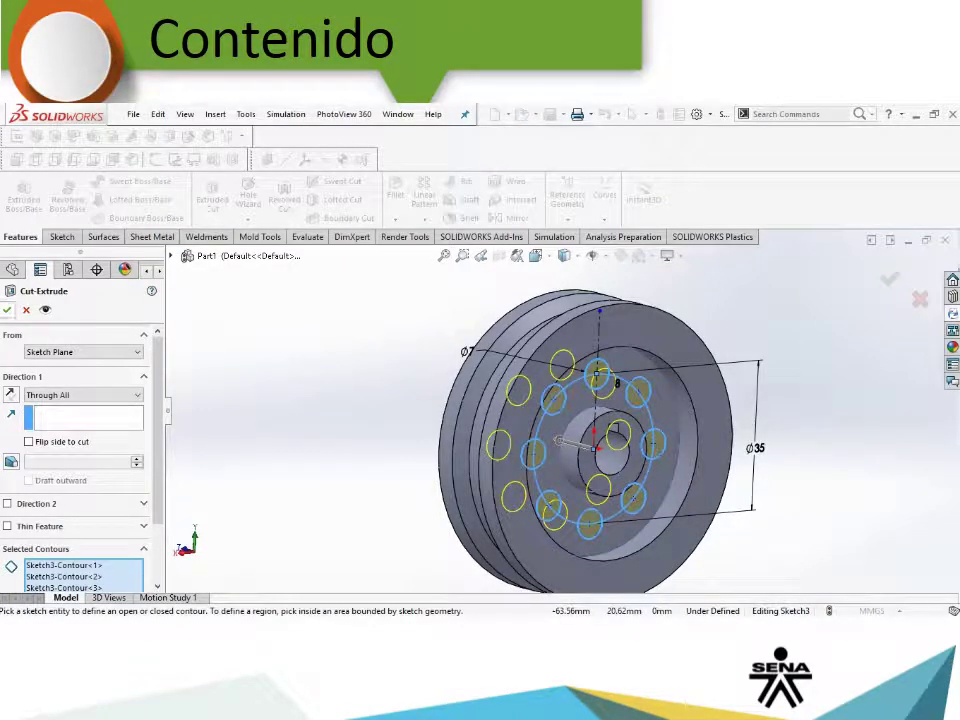
key(Return)
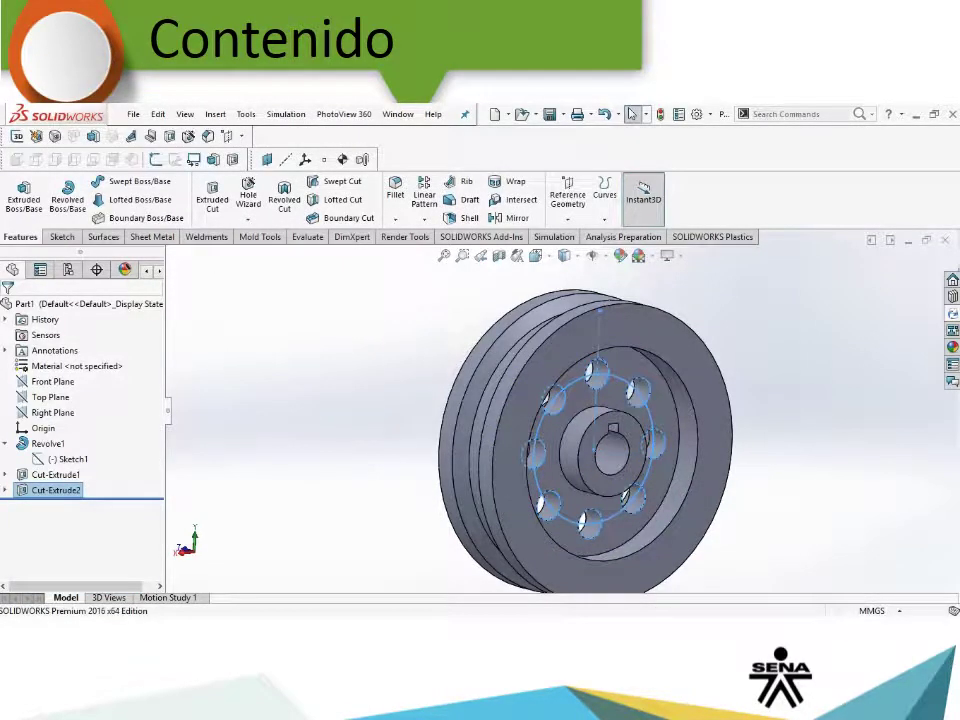
middle_drag(600, 440, 520, 440)
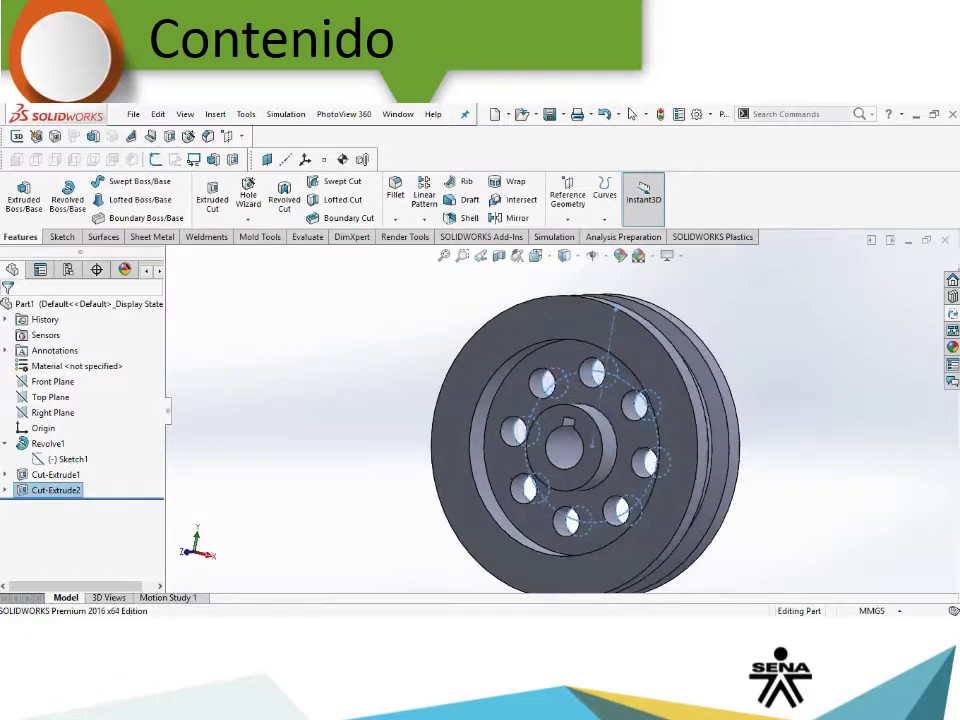
key(Escape)
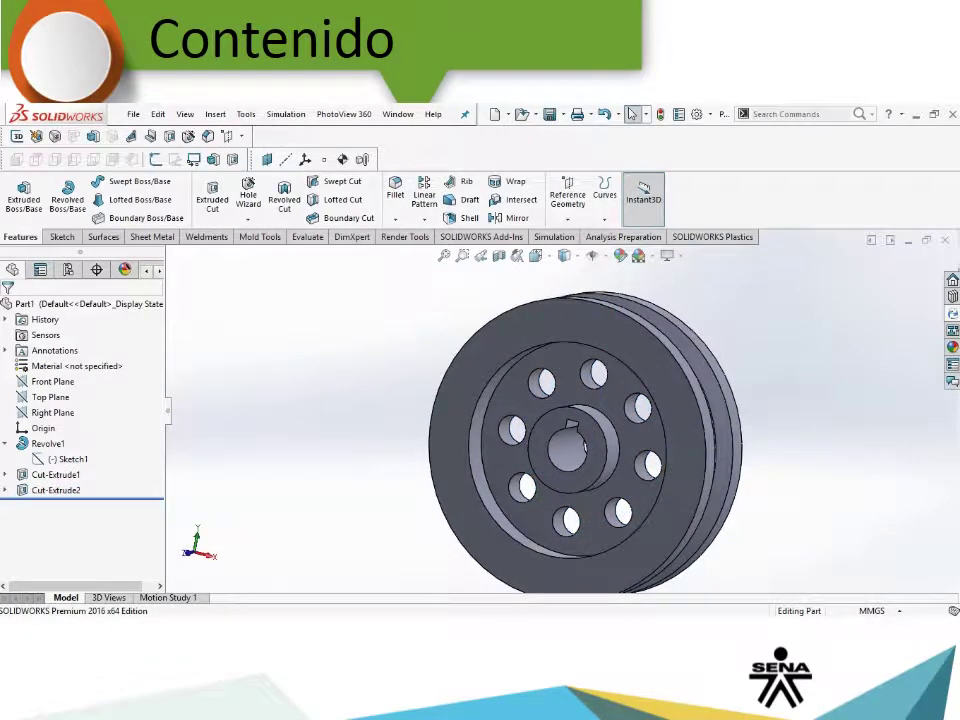
scroll(585, 447, up, 2)
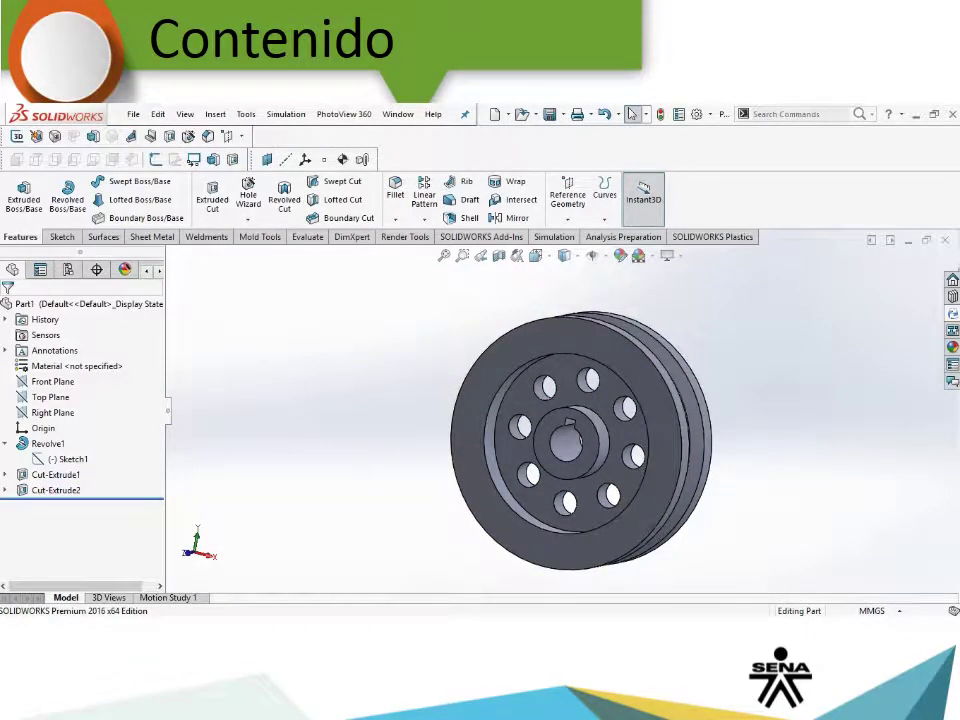
key(Left)
key(Left)
key(Left)
key(Left)
key(Left)
key(Left)
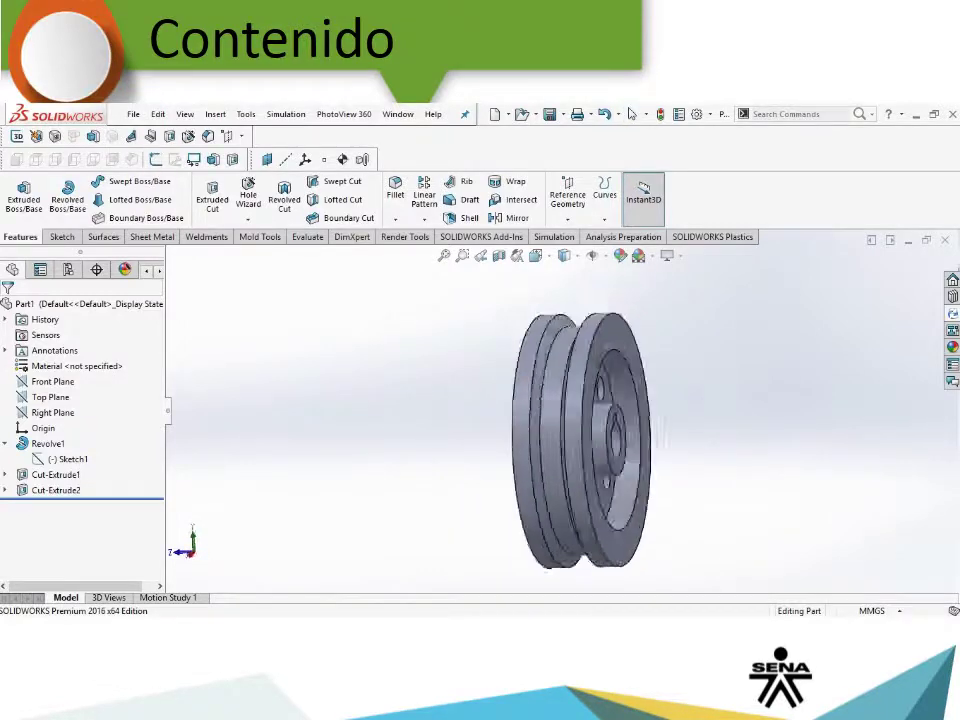
key(Left)
key(Left)
key(Left)
key(Left)
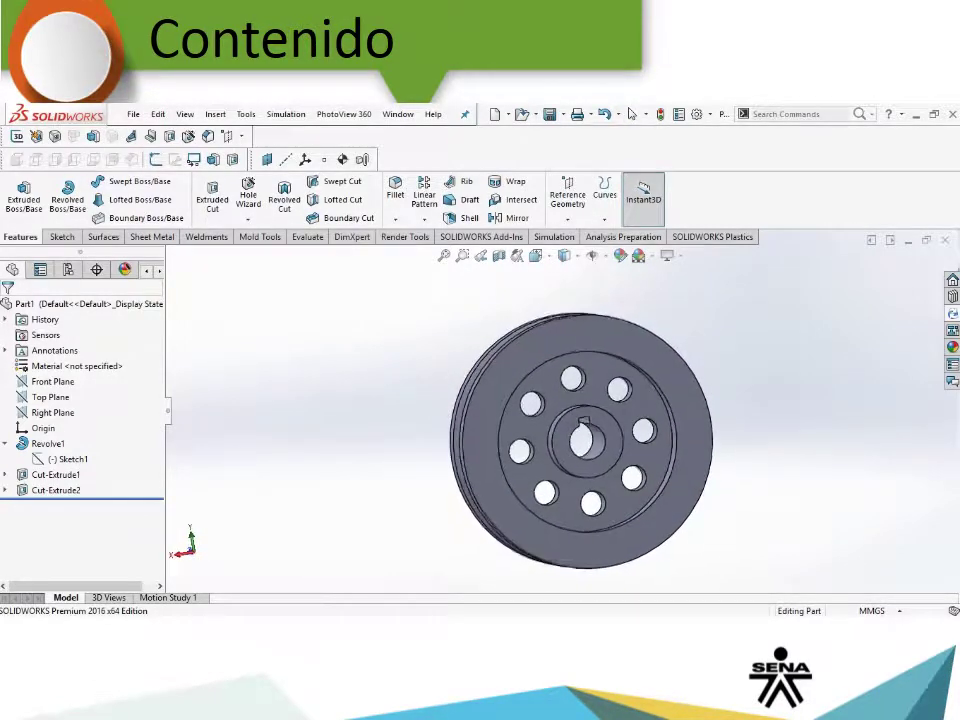
key(Left)
key(Left)
key(Left)
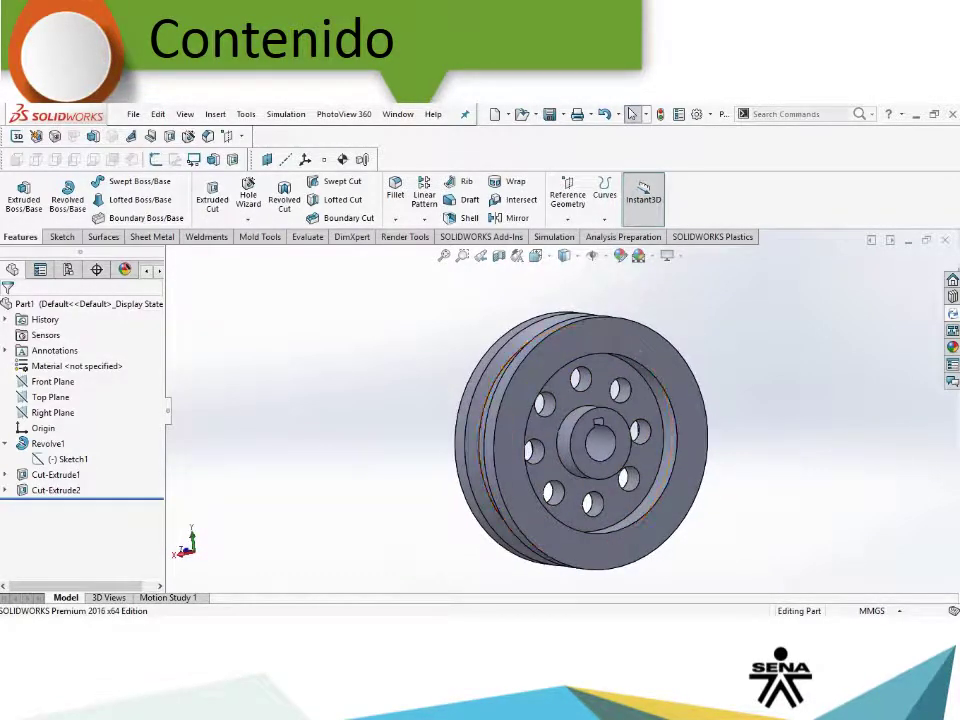